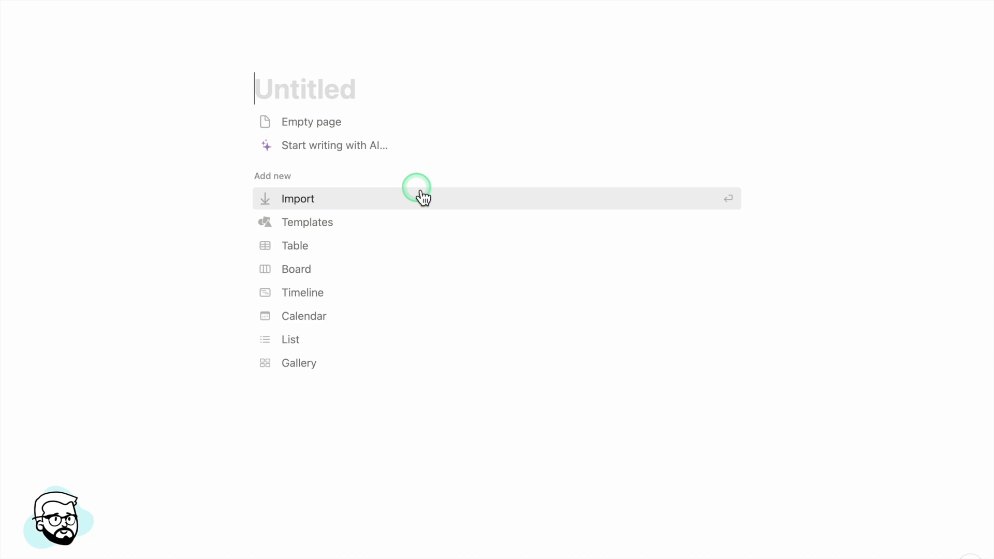
# Title the new page "Acompanhamento Financeiro" and leave two blank lines beneath the title.
pyautogui.write('Acomp')
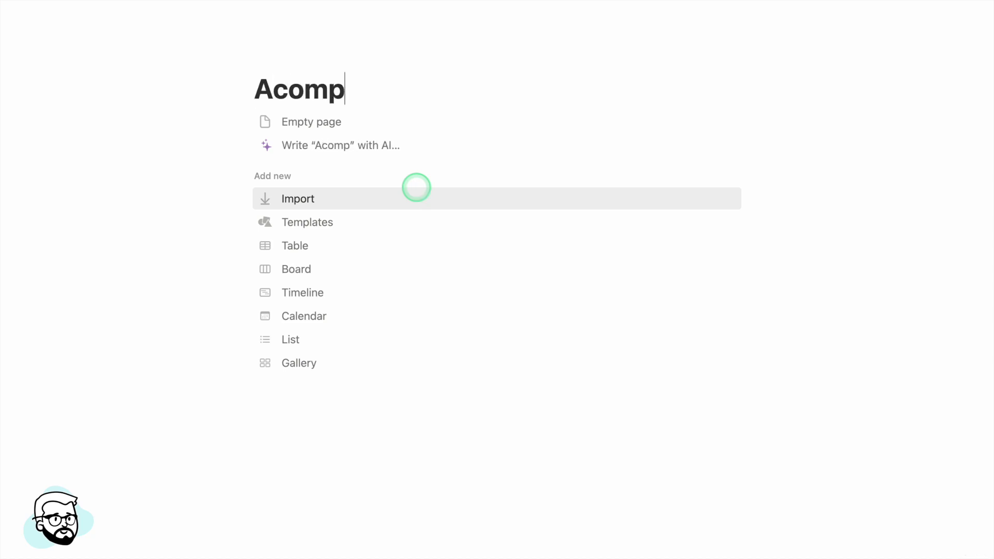
pyautogui.write('anhamento Financeiro')
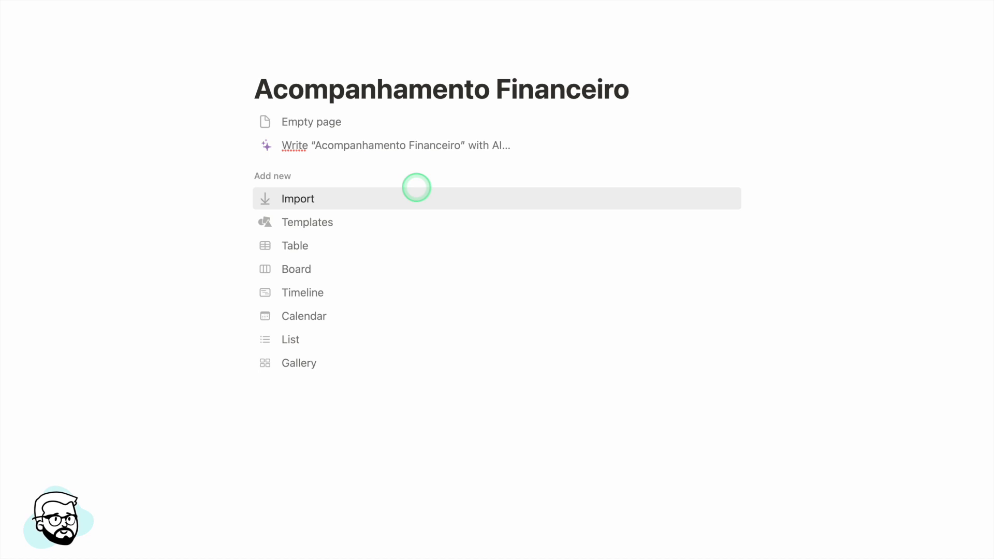
pyautogui.press('Return')
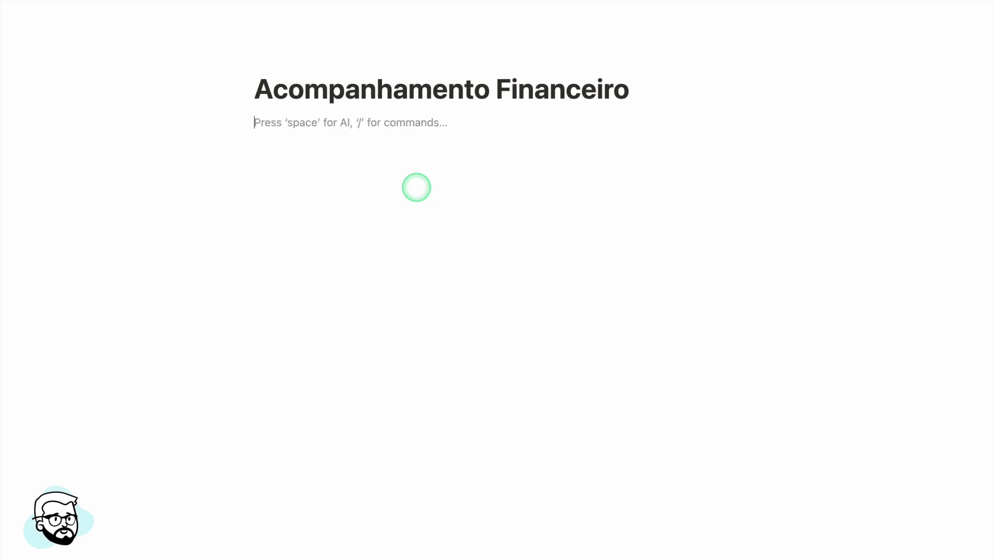
pyautogui.press('Return')
pyautogui.press('Return')
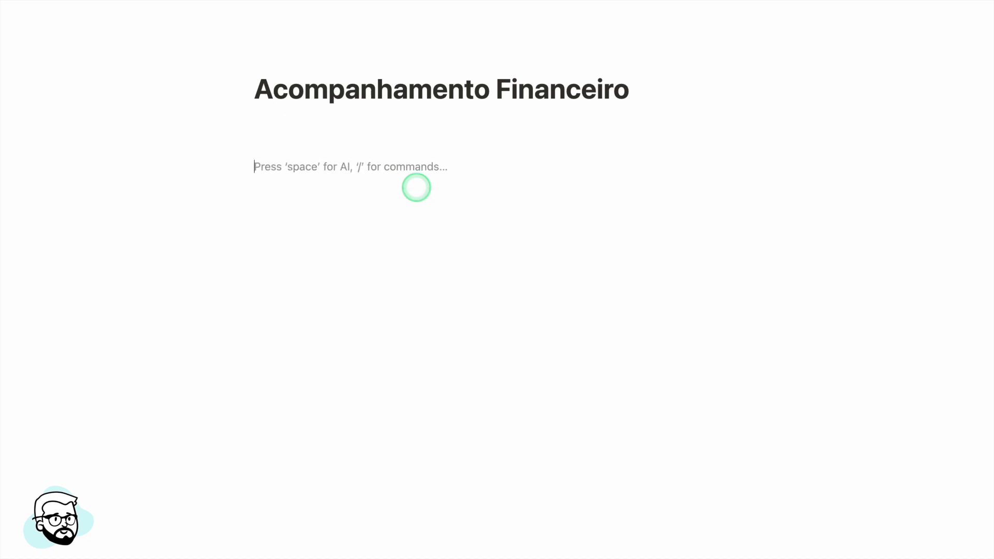
# Insert an inline database below the blank lines and name it "Contas".
pyautogui.write('/da')
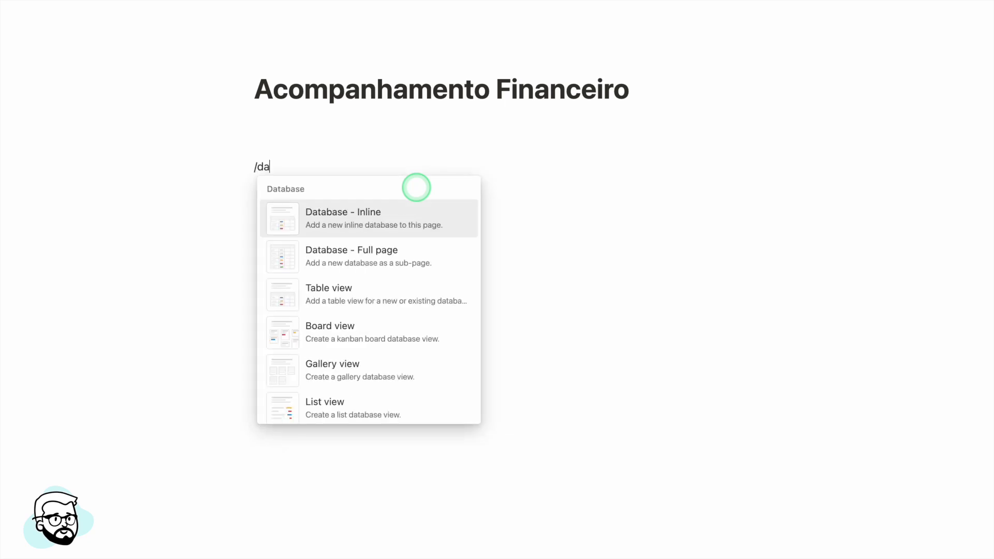
pyautogui.write('ta')
pyautogui.moveTo(406, 217)
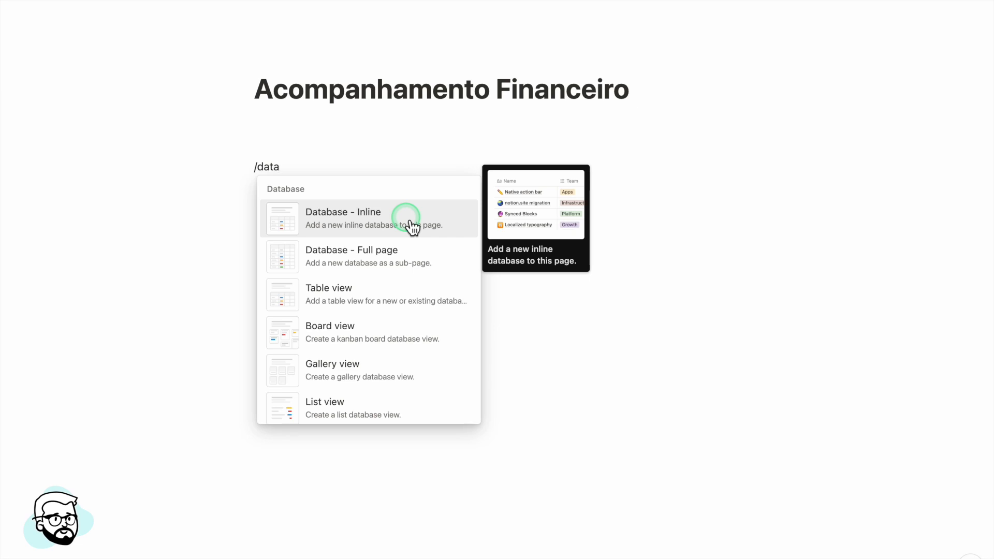
pyautogui.click(413, 227)
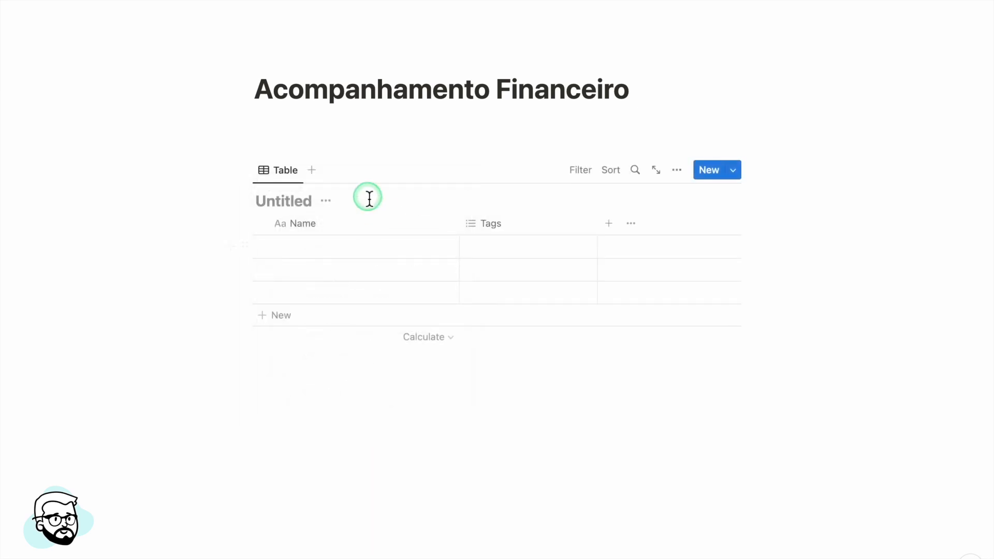
pyautogui.click(281, 203)
pyautogui.write('Contas')
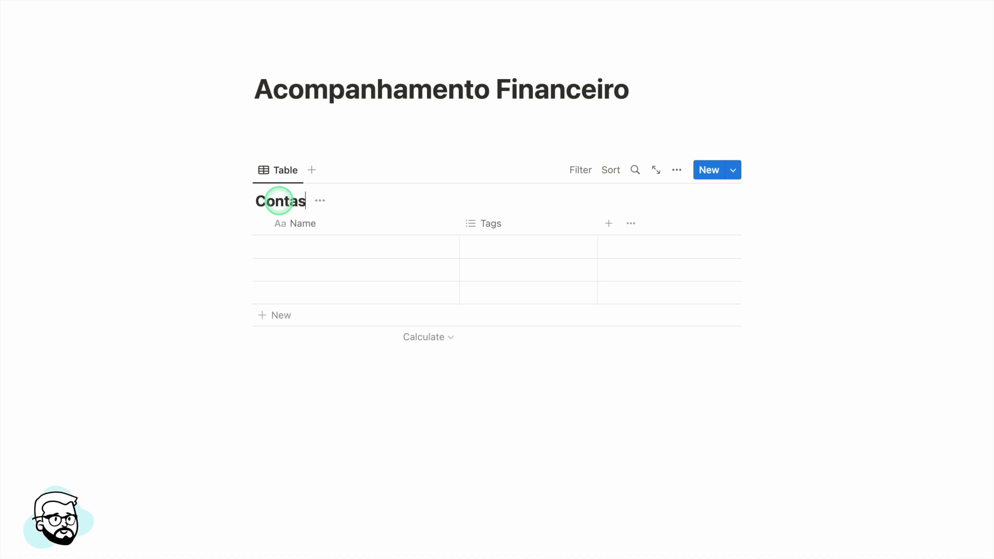
# Insert a second inline database below Contas and name it "Despesas".
pyautogui.click(291, 396)
pyautogui.write('/data')
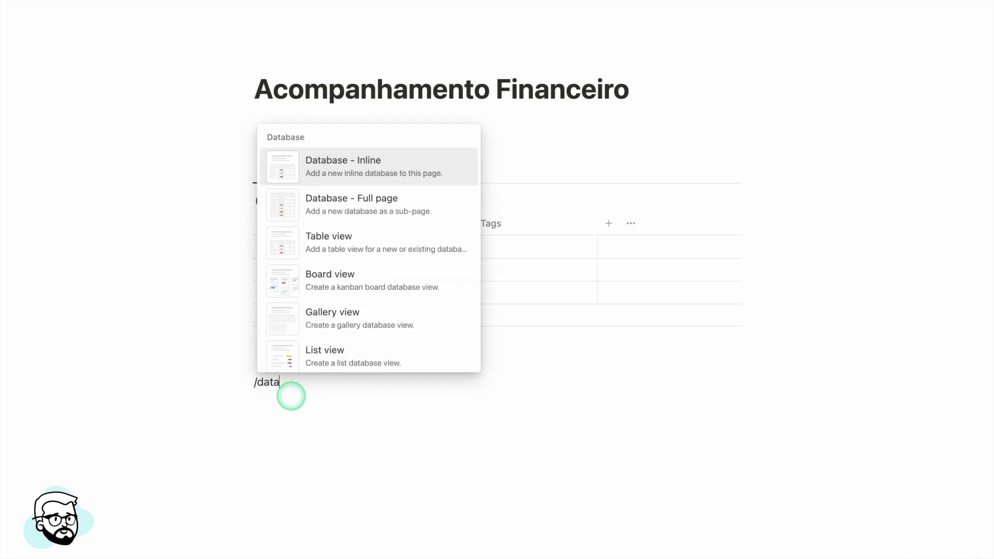
pyautogui.press('Return')
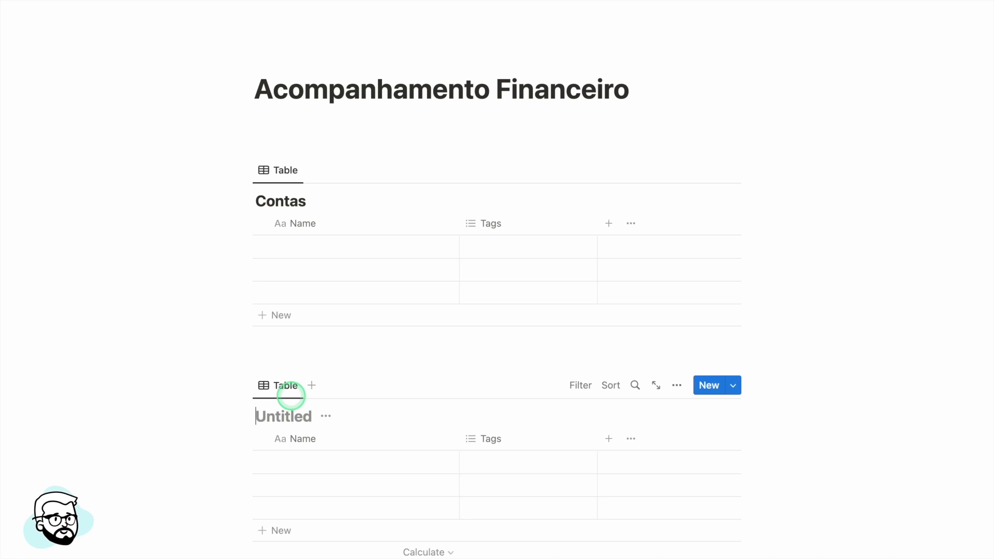
pyautogui.write('Despesas')
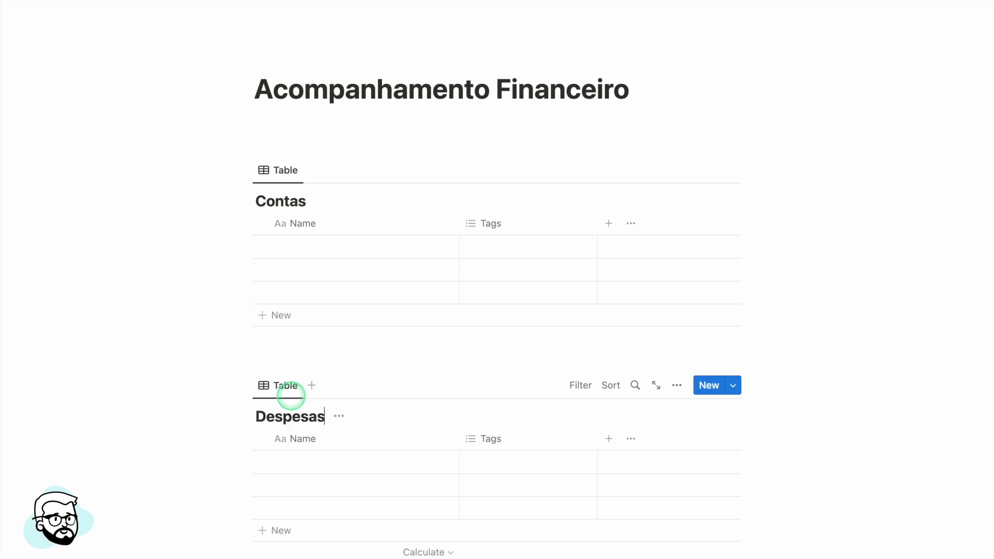
# Add blank lines between Contas and Despesas and insert an inline database named "Receitas" there.
pyautogui.click(279, 367)
pyautogui.press('Return')
pyautogui.press('Return')
pyautogui.press('Return')
pyautogui.press('Up')
pyautogui.press('Up')
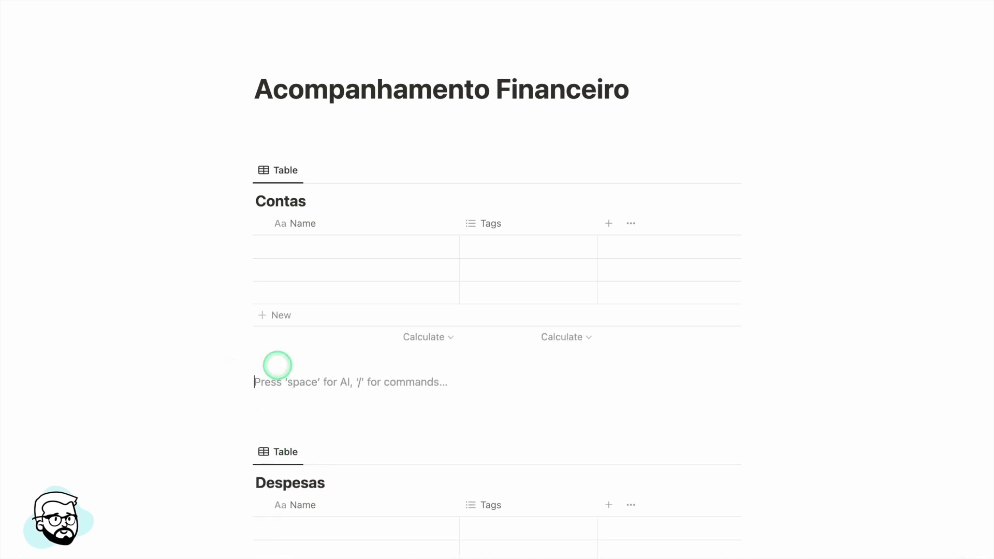
pyautogui.write('/')
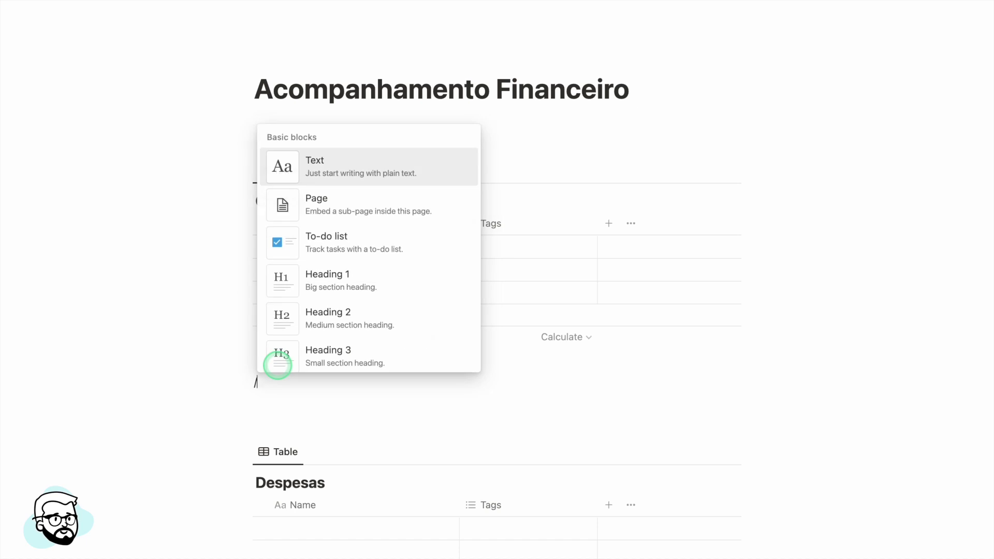
pyautogui.write('data')
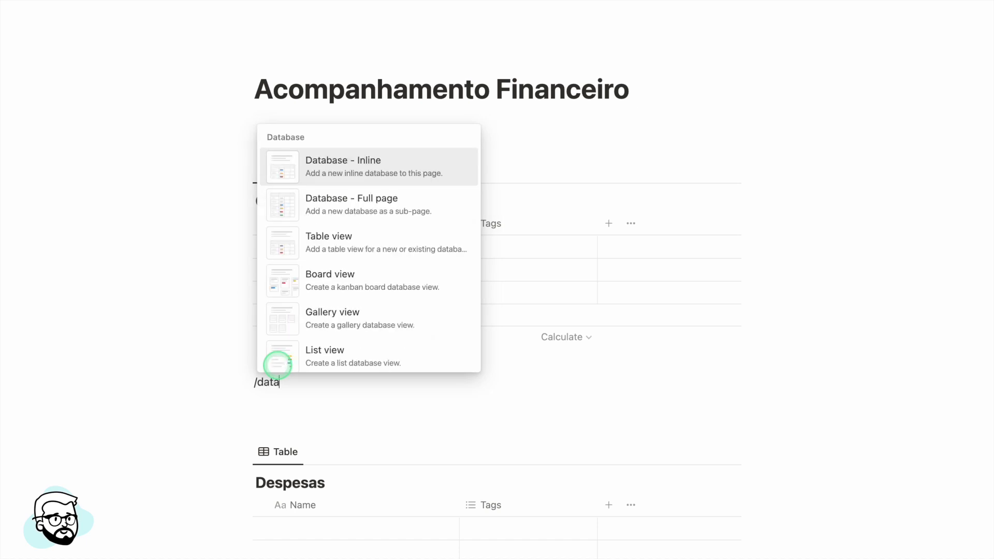
pyautogui.press('Return')
pyautogui.write('Receitas')
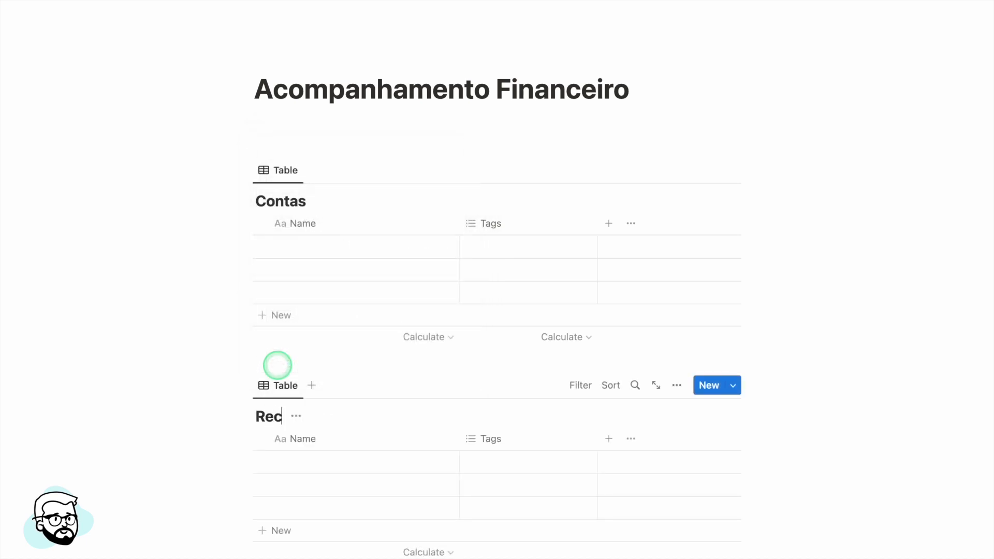
# Rename the Tags property of the Contas database to "Saldo Inicial" and change its type to Number.
pyautogui.scroll(-3, 444, 338)
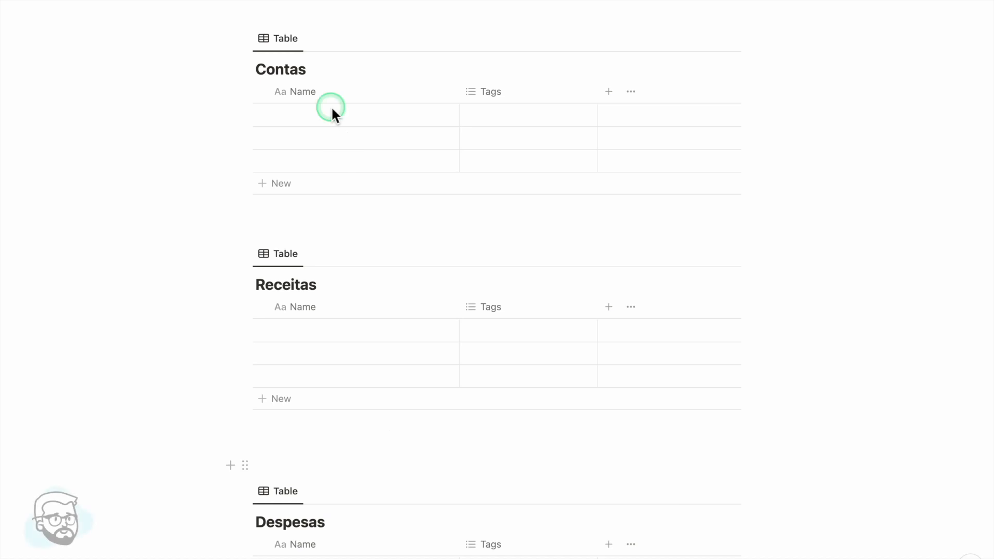
pyautogui.click(494, 98)
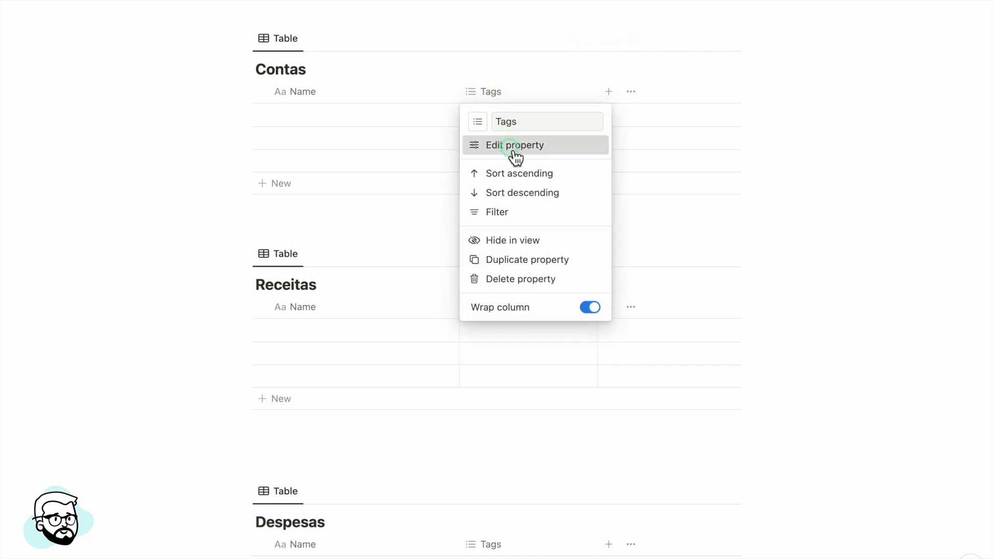
pyautogui.click(515, 148)
pyautogui.write('Saldo Inicial')
pyautogui.click(610, 93)
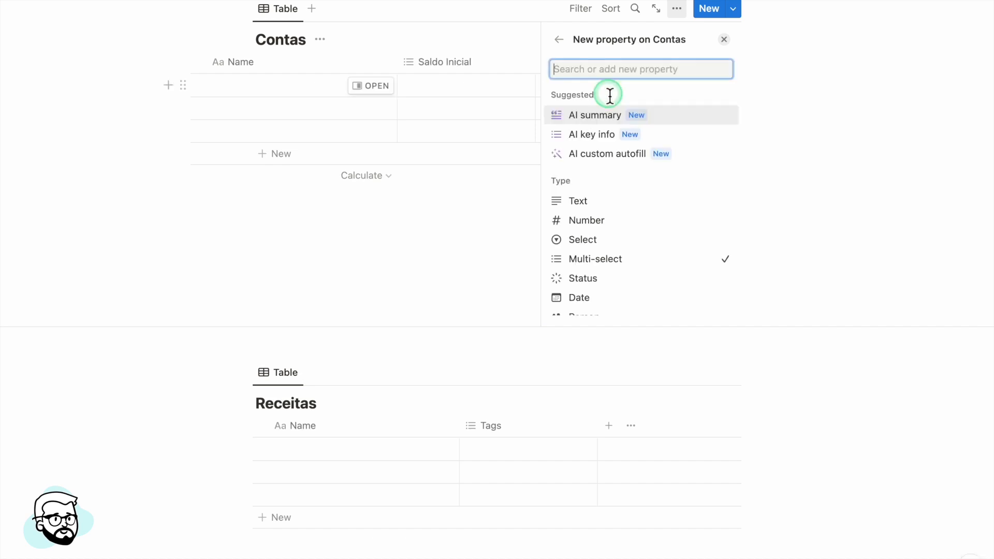
pyautogui.click(604, 223)
# Set the number format of the Saldo Inicial property to Real and close the property settings.
pyautogui.click(625, 115)
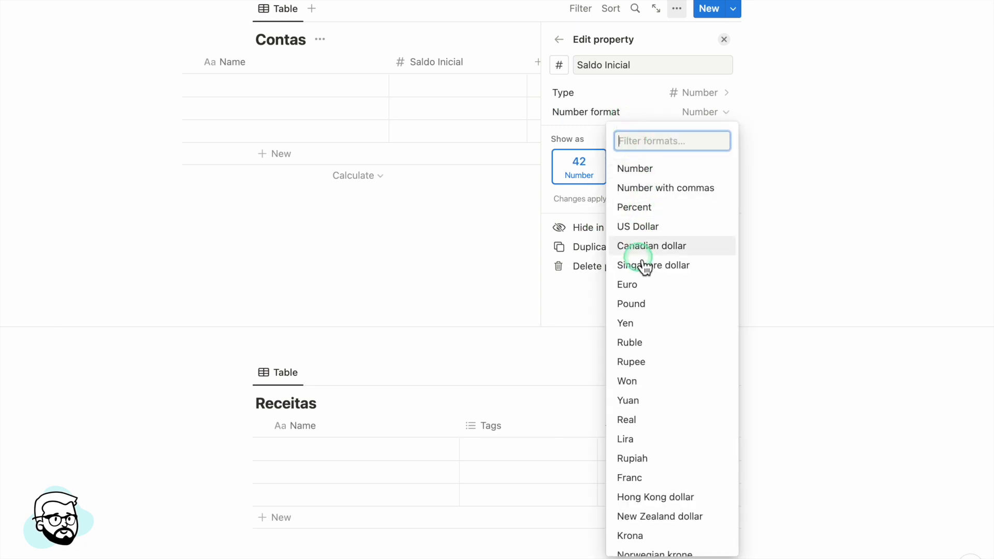
pyautogui.scroll(-2, 655, 391)
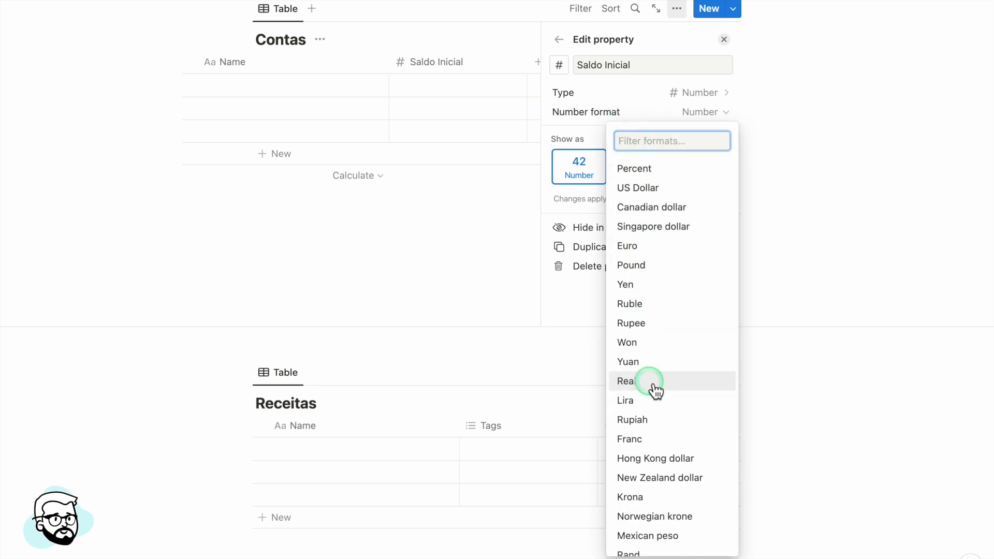
pyautogui.click(655, 391)
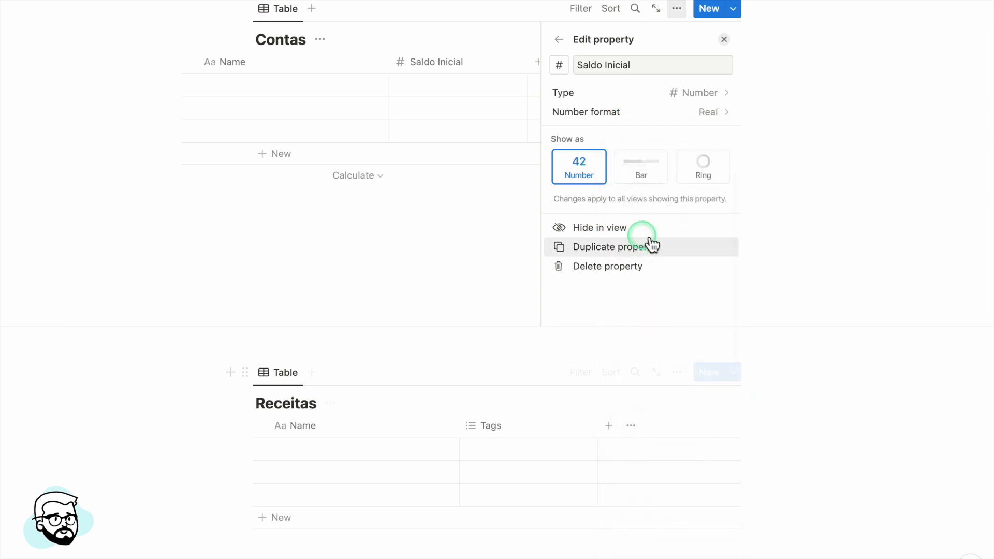
pyautogui.click(561, 41)
pyautogui.press('Escape')
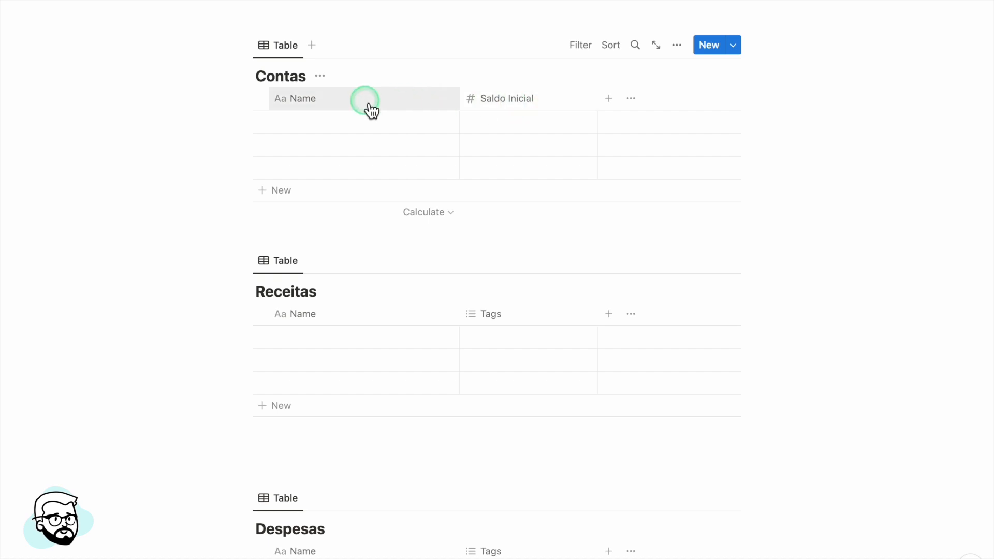
# Rename the Tags property of the Receitas database to "Valor" and change its type to Number.
pyautogui.scroll(-3, 357, 217)
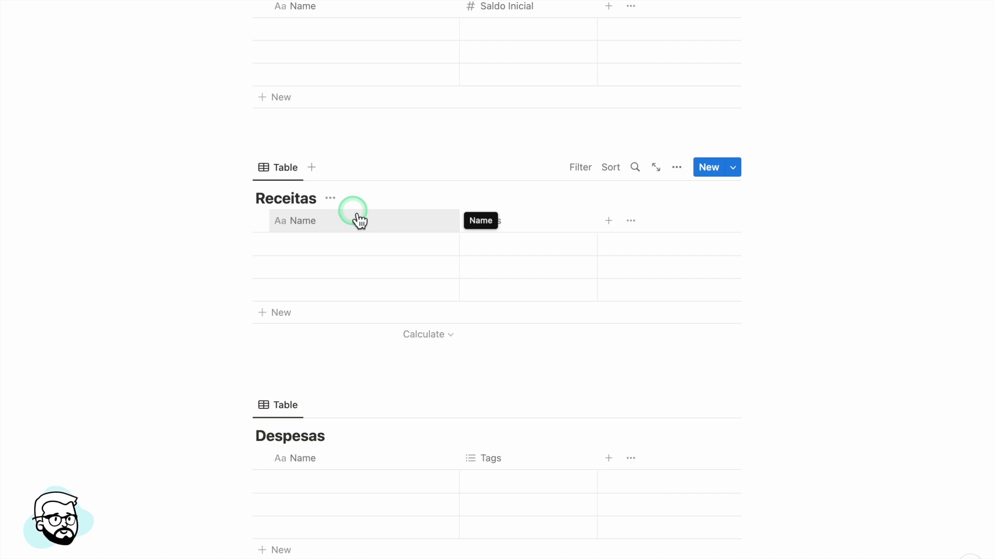
pyautogui.scroll(-1, 373, 259)
pyautogui.click(487, 210)
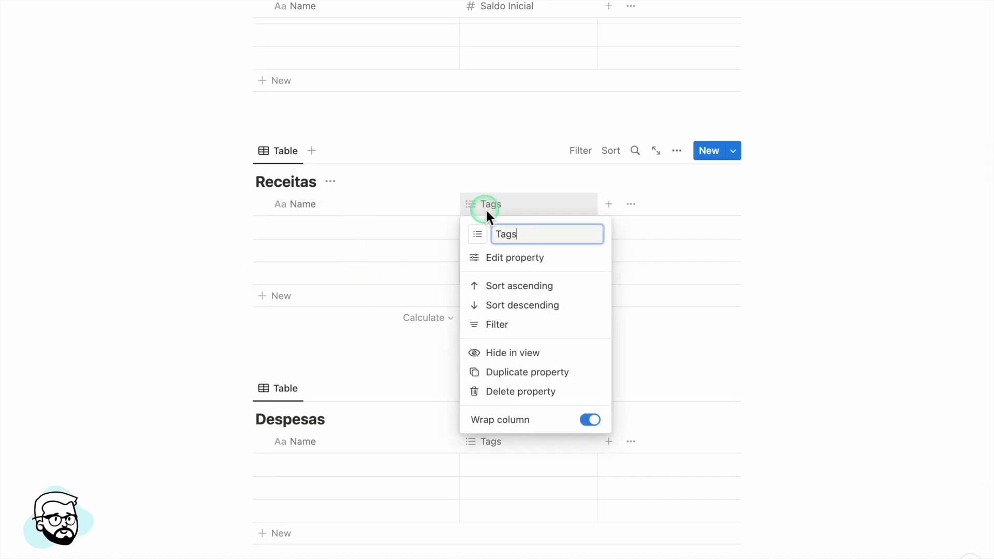
pyautogui.write('Valor')
pyautogui.click(501, 257)
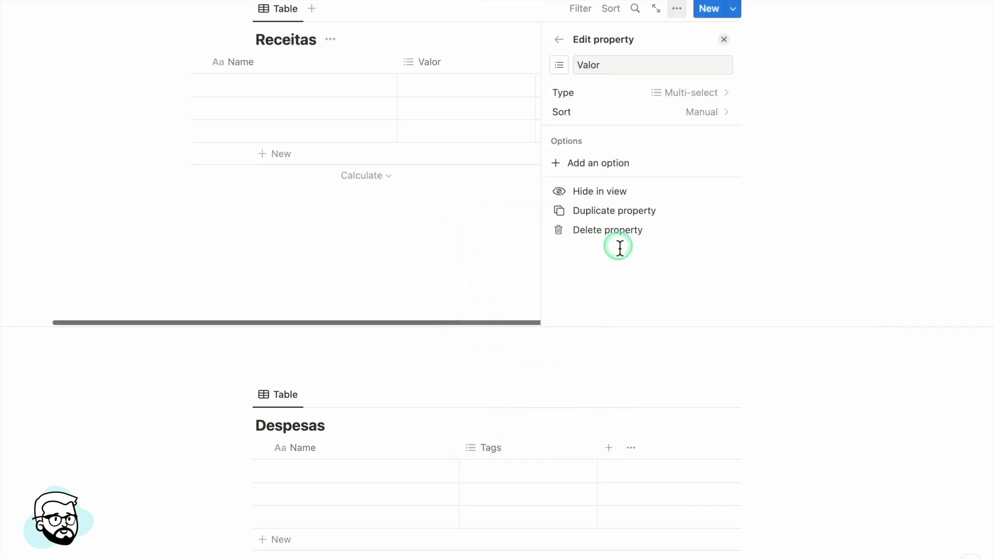
pyautogui.click(642, 94)
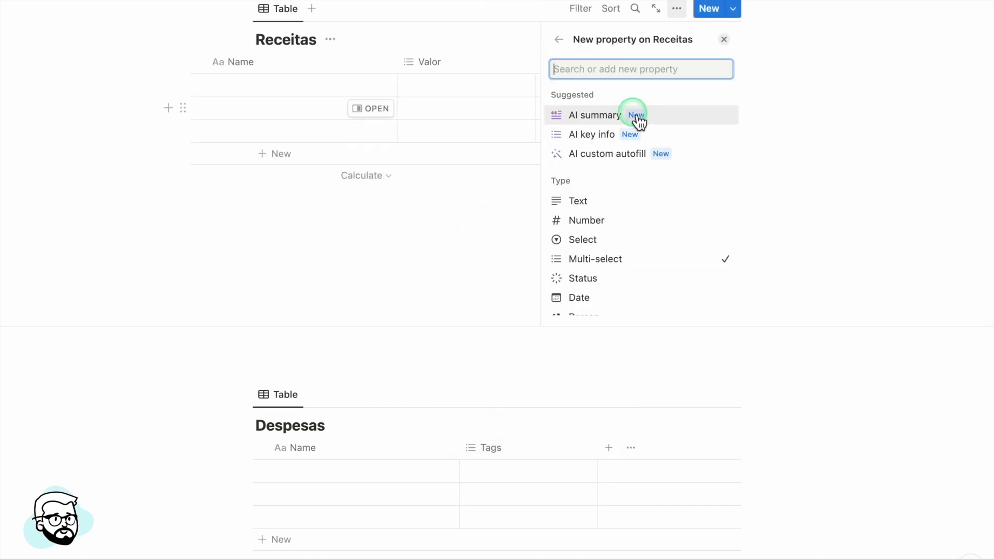
pyautogui.click(603, 223)
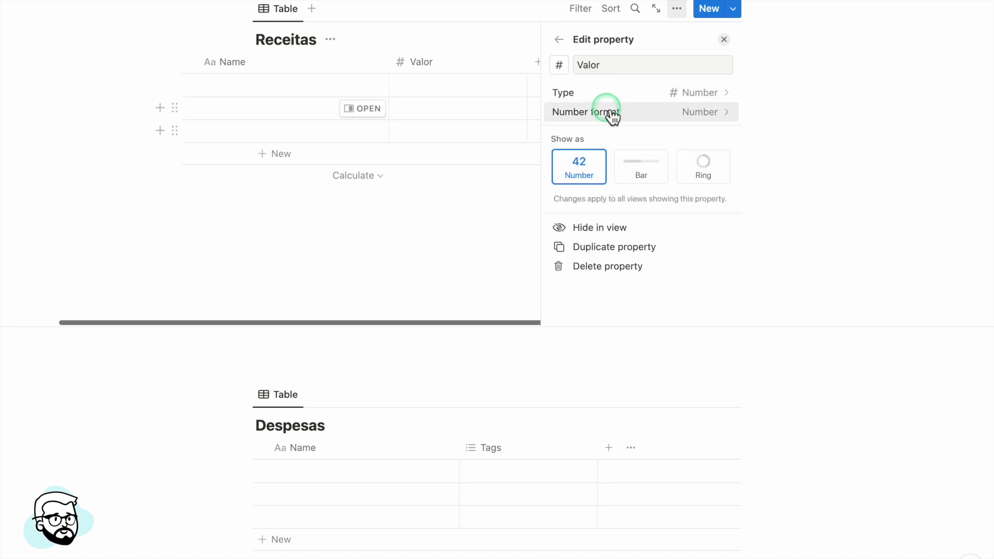
# Set the number format of the Valor property in Receitas to Real and close the view options.
pyautogui.click(693, 112)
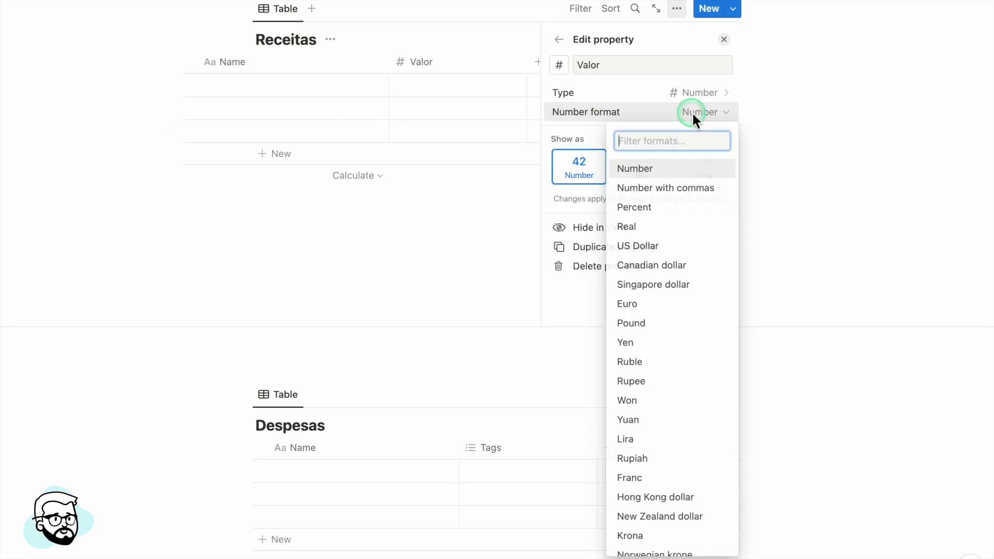
pyautogui.click(661, 229)
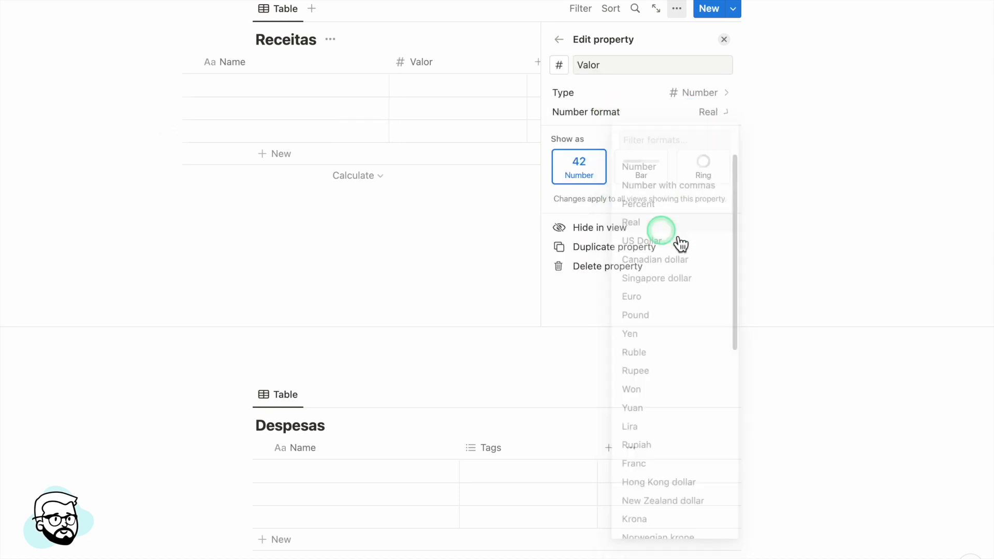
pyautogui.click(559, 40)
pyautogui.click(448, 143)
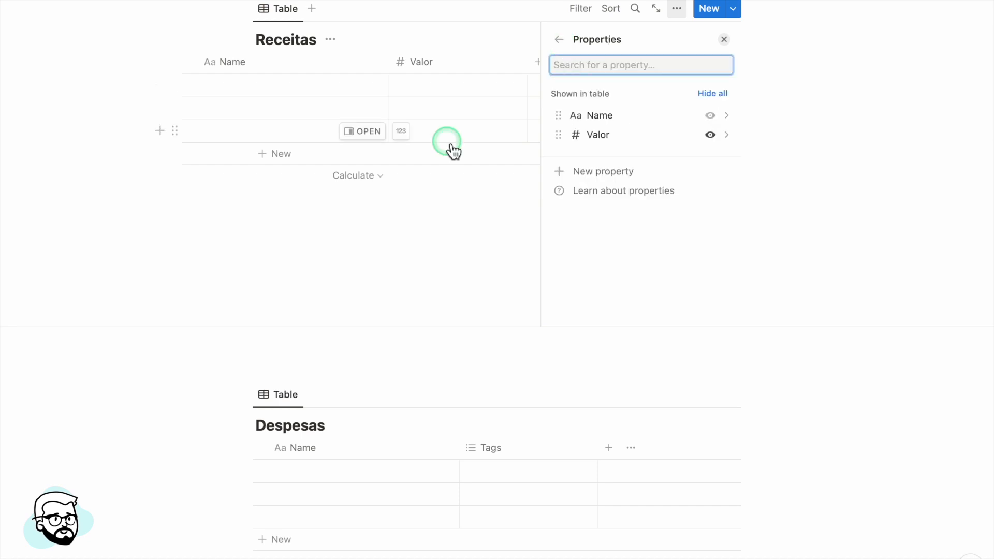
pyautogui.click(559, 40)
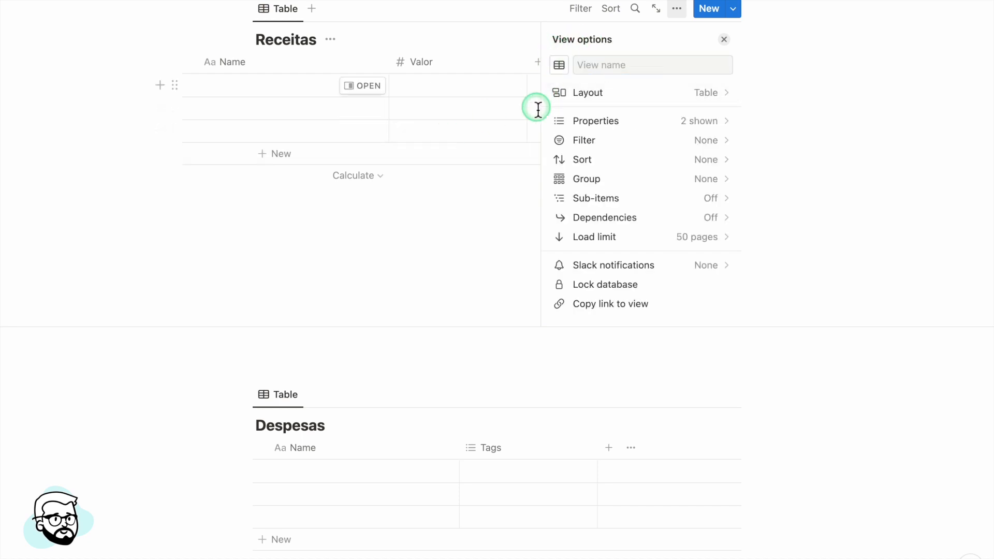
pyautogui.click(606, 66)
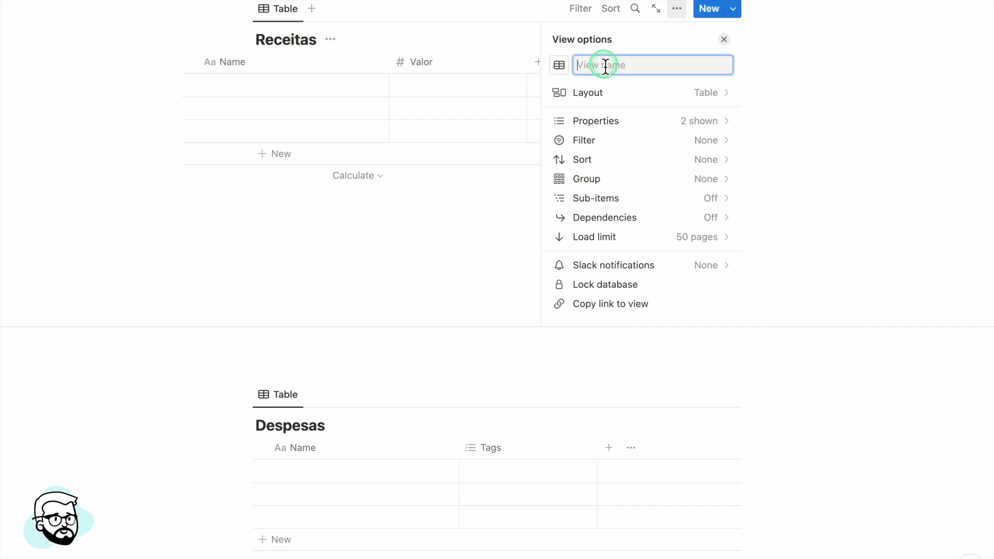
pyautogui.click(724, 39)
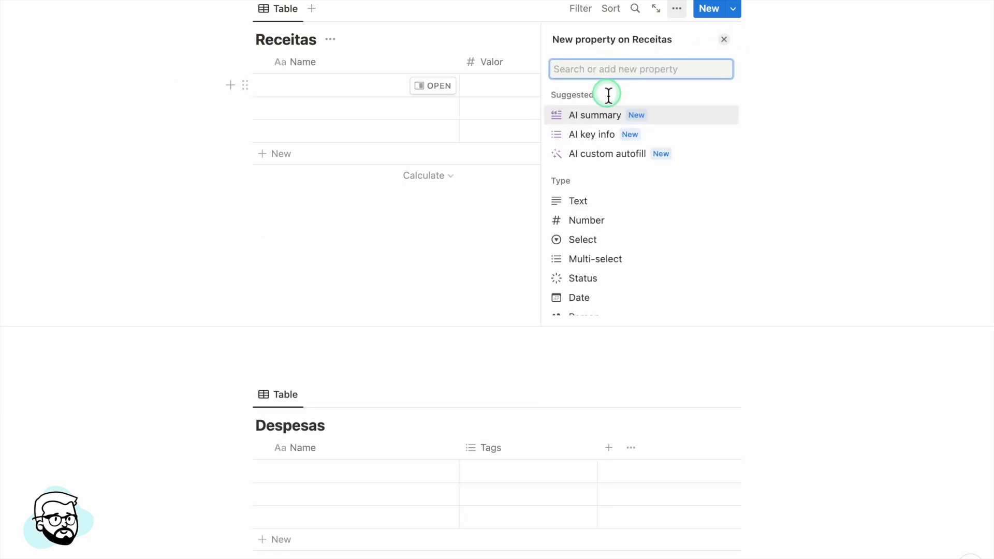
# Add a property named "Data" to the Receitas database and set its type to Date.
pyautogui.write('Data')
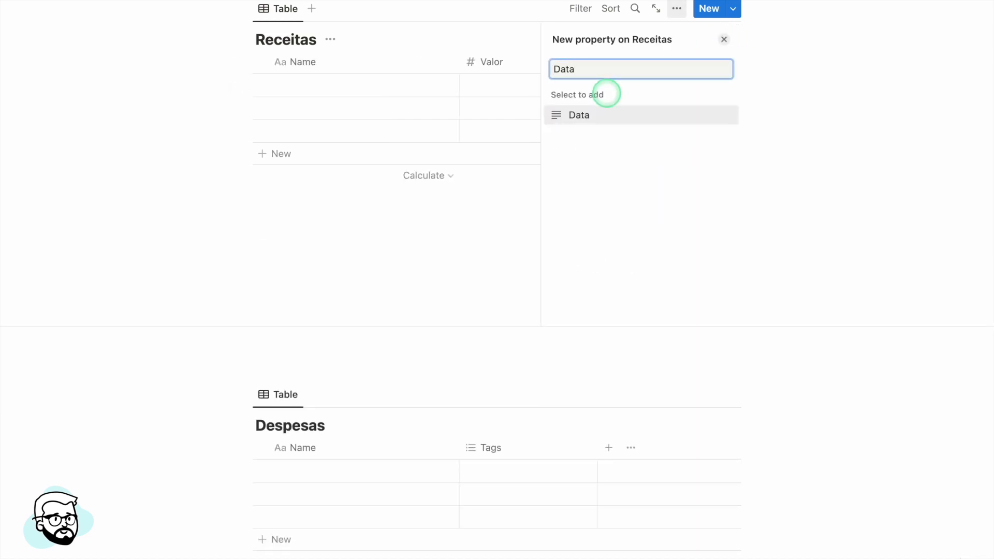
pyautogui.click(574, 121)
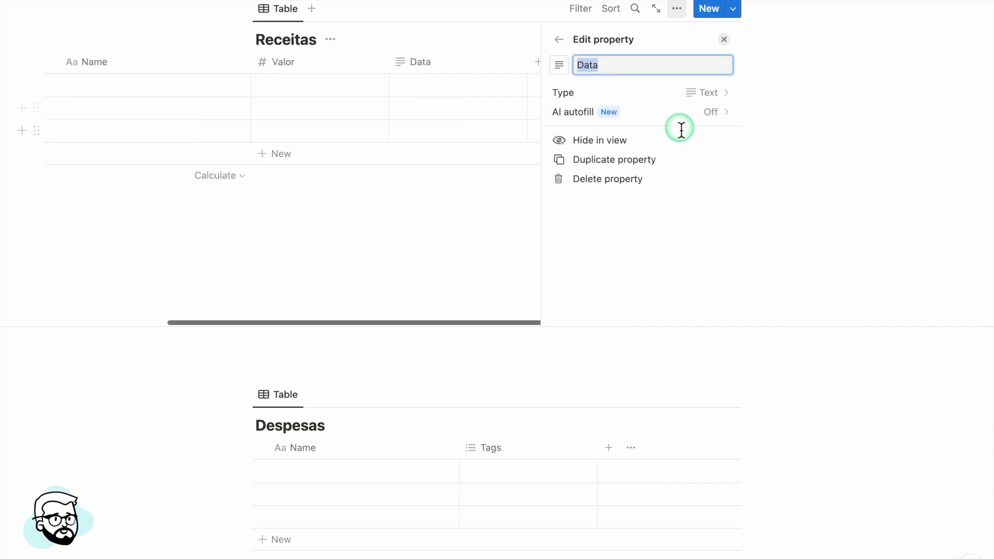
pyautogui.click(693, 100)
pyautogui.scroll(-3, 620, 187)
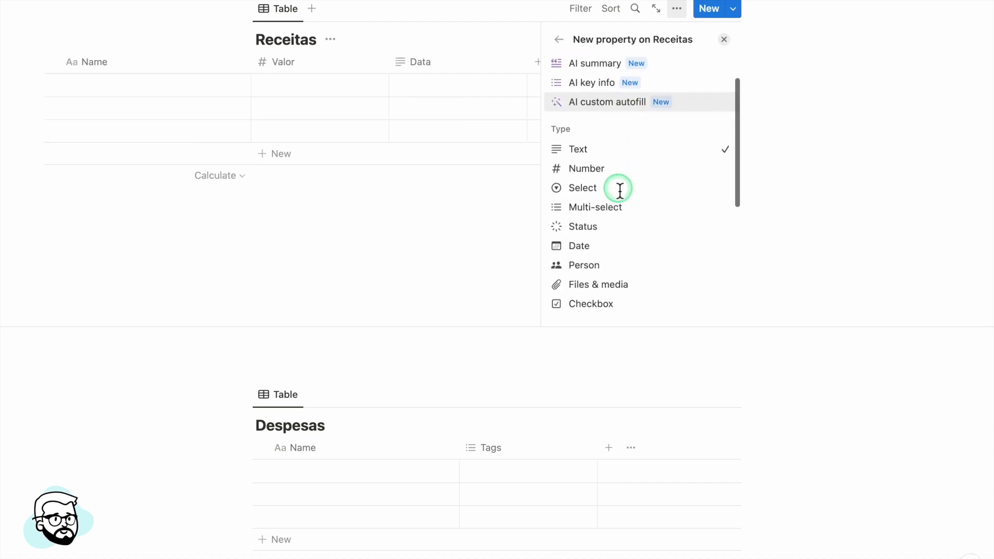
pyautogui.click(603, 227)
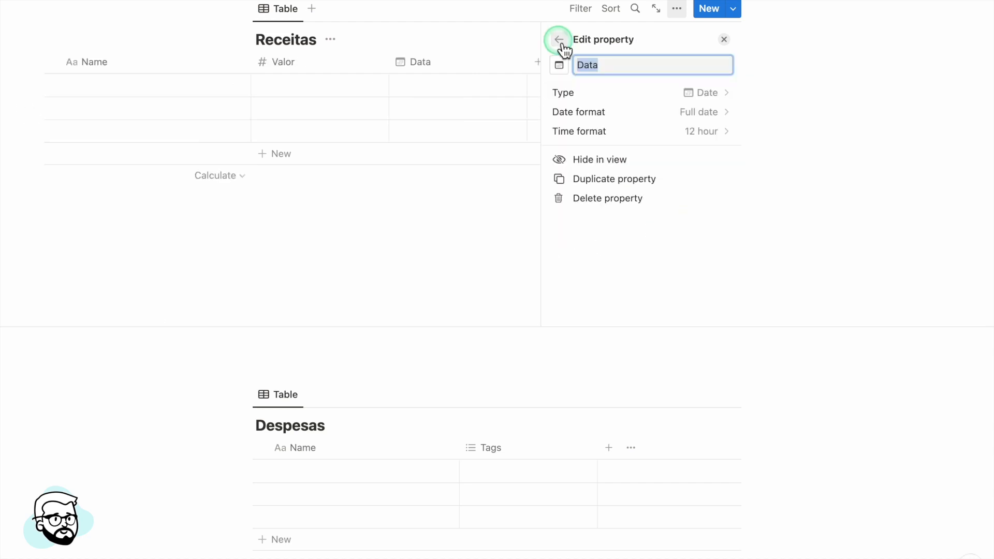
# Set the date format of the Data property in Receitas to Day/Month/Year and leave its settings.
pyautogui.click(617, 119)
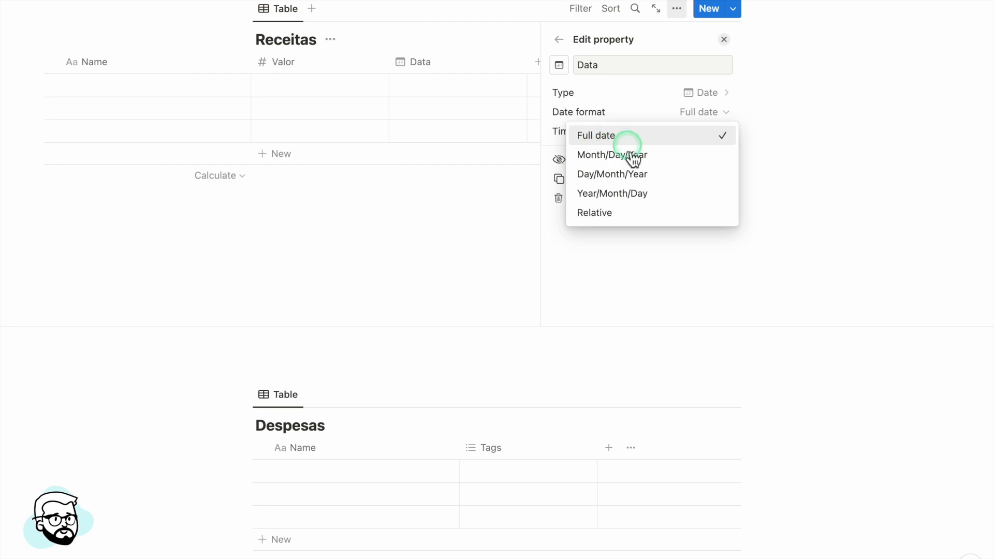
pyautogui.click(625, 181)
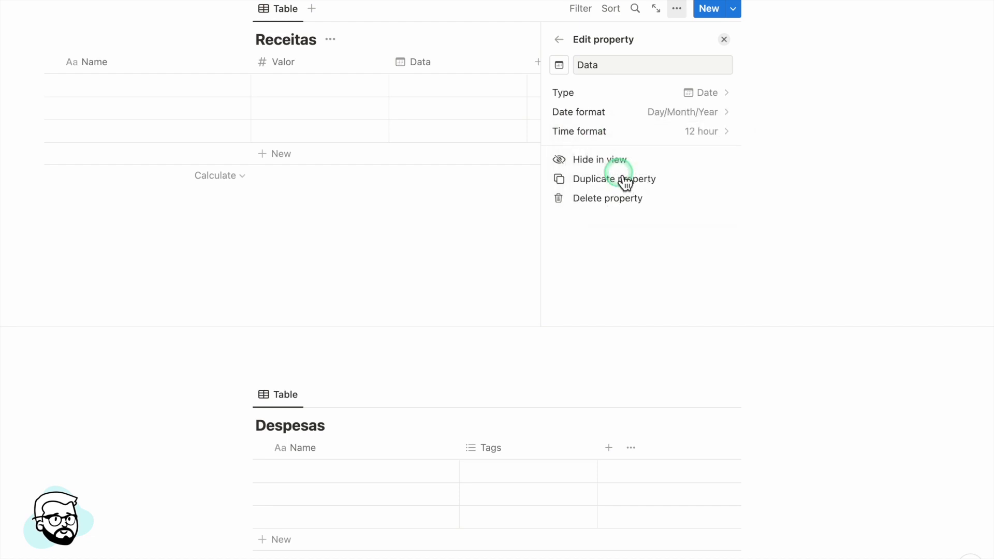
pyautogui.click(559, 39)
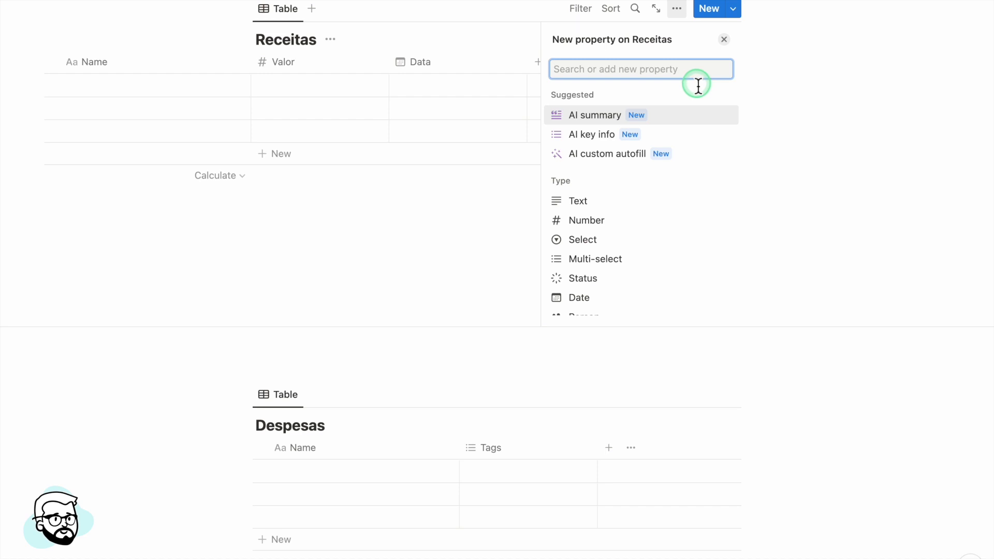
# Add a new property named "Categorias" to the Receitas database.
pyautogui.write('Categori')
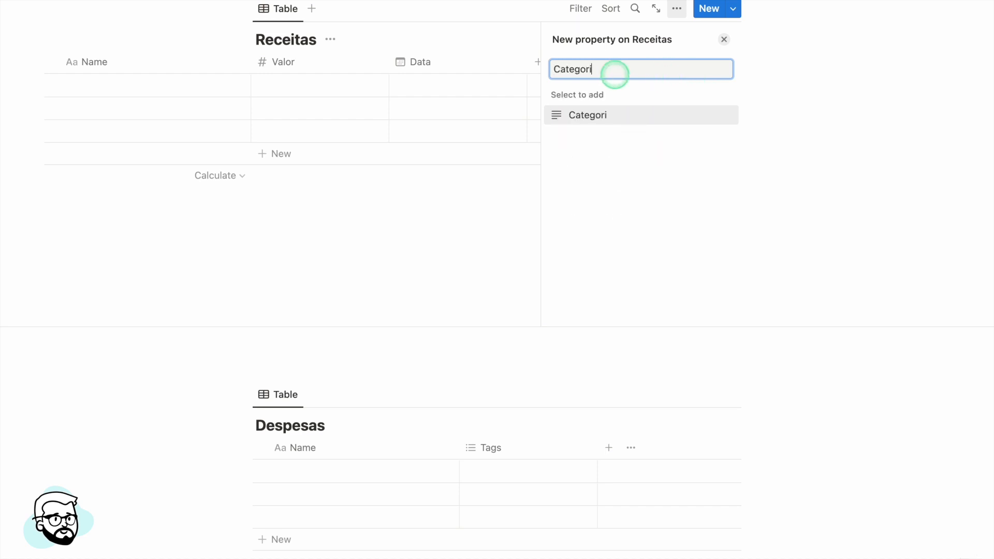
pyautogui.write('as')
pyautogui.click(578, 116)
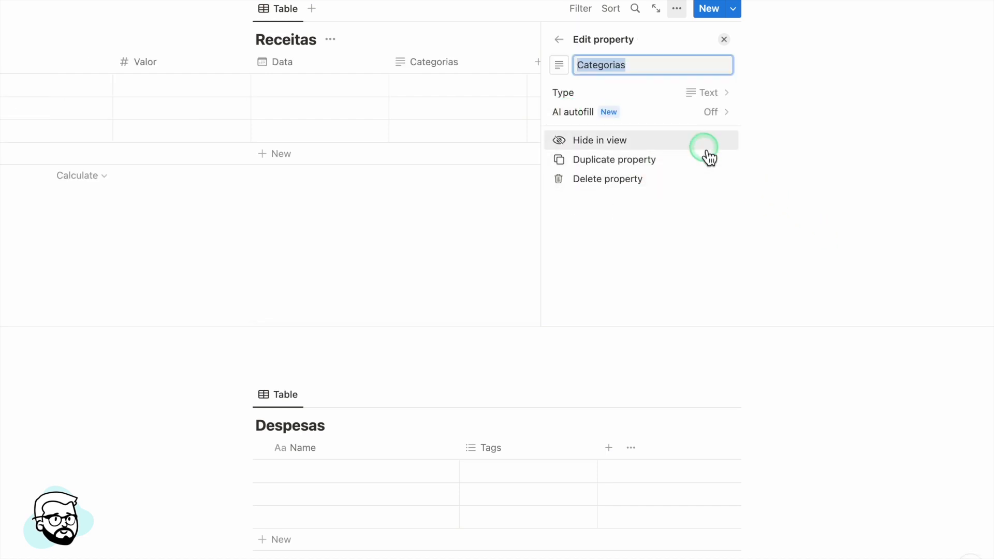
pyautogui.click(619, 94)
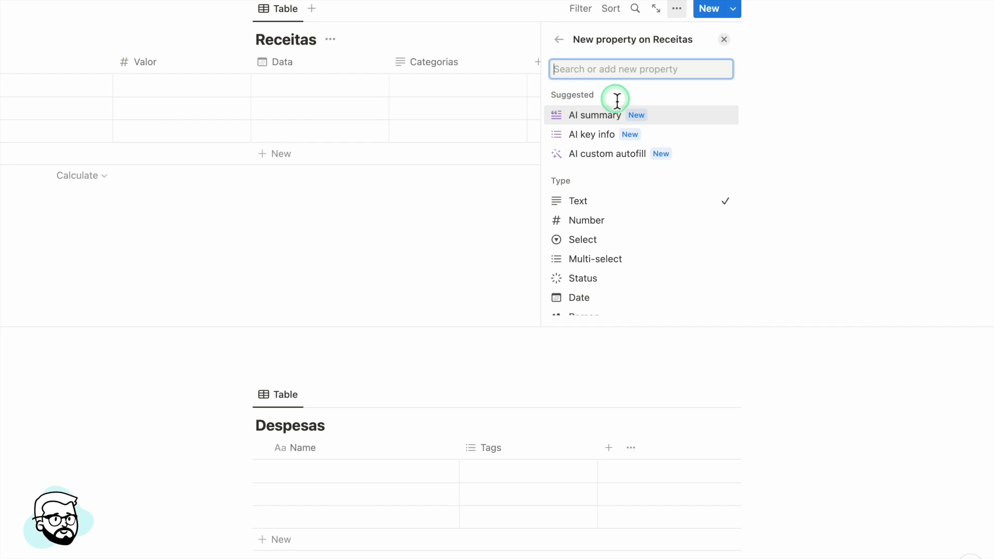
pyautogui.press('Escape')
# Change the type of the Categorias property in Receitas to Select and close the property settings.
pyautogui.click(610, 67)
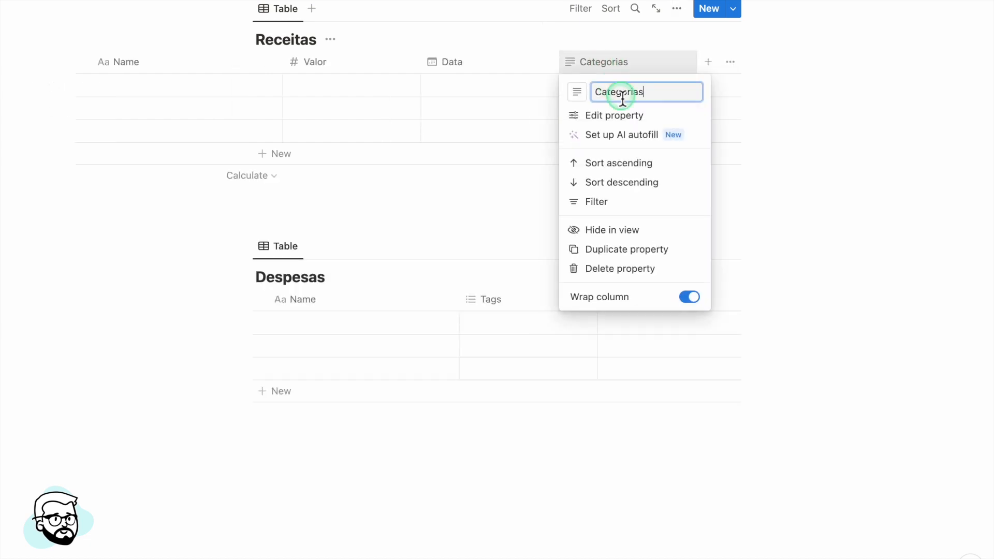
pyautogui.click(629, 118)
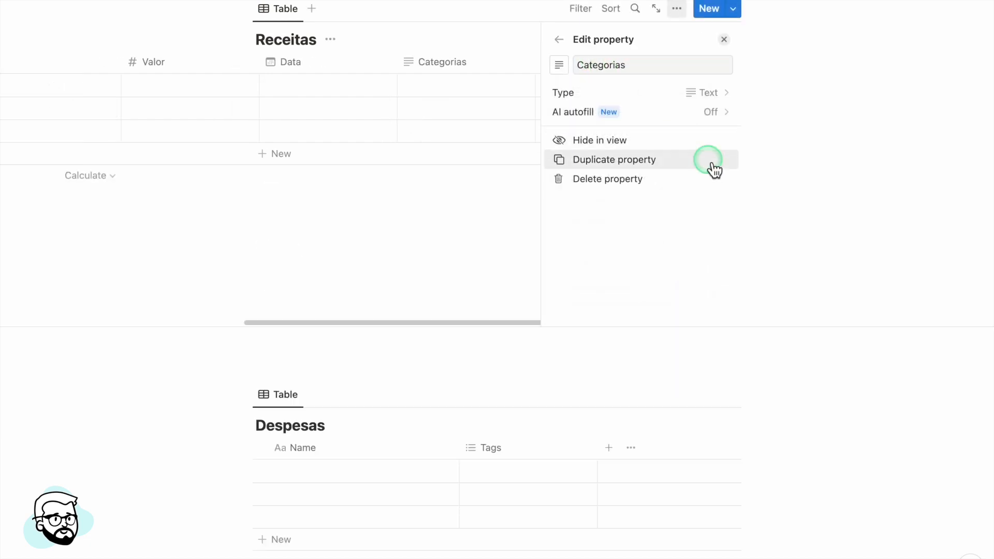
pyautogui.click(701, 96)
pyautogui.scroll(-1, 641, 205)
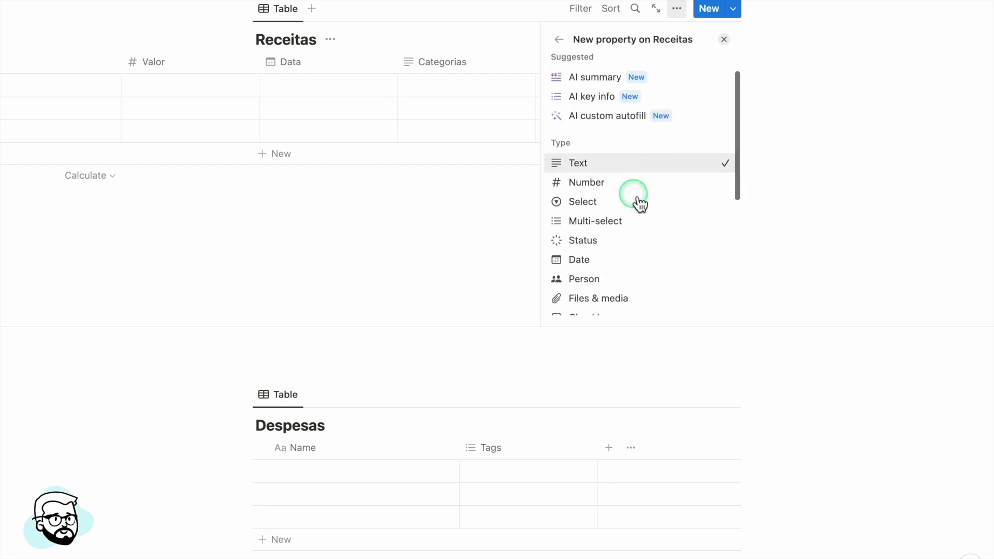
pyautogui.scroll(-1, 641, 204)
pyautogui.click(654, 201)
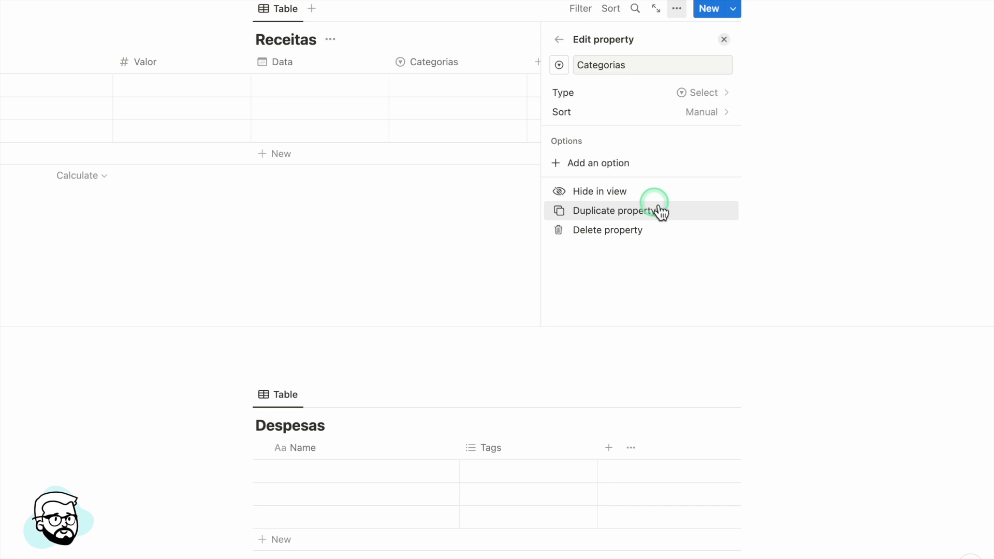
pyautogui.press('Escape')
# Fill in the first row of Contas with the name "Conta Banco 1" and a Saldo Inicial of 2000.
pyautogui.scroll(3, 555, 118)
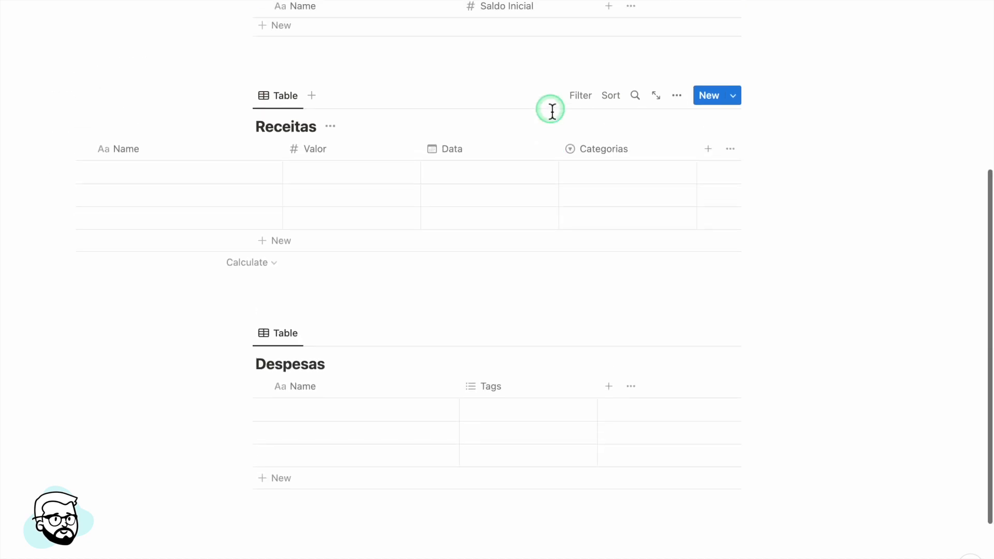
pyautogui.scroll(6, 558, 189)
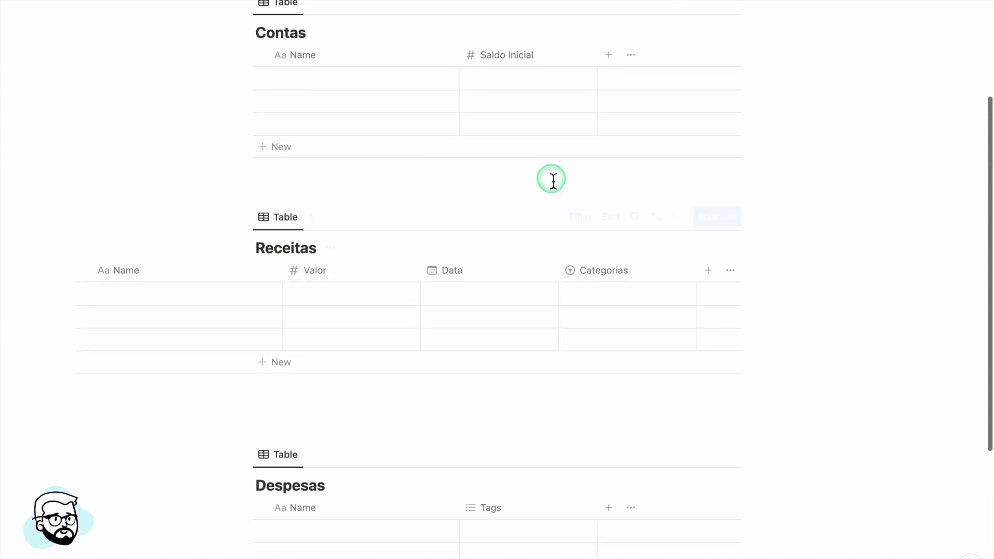
pyautogui.scroll(1, 558, 189)
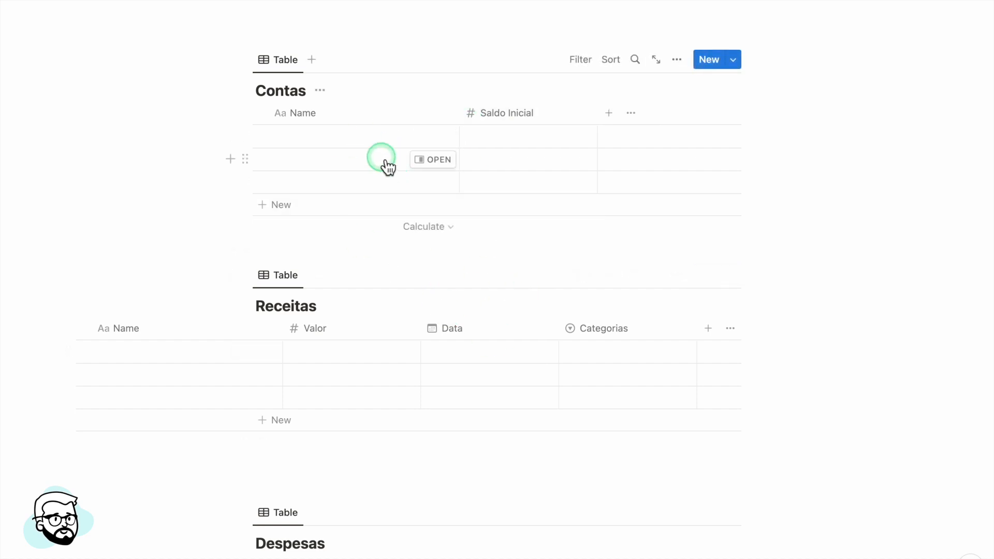
pyautogui.click(318, 138)
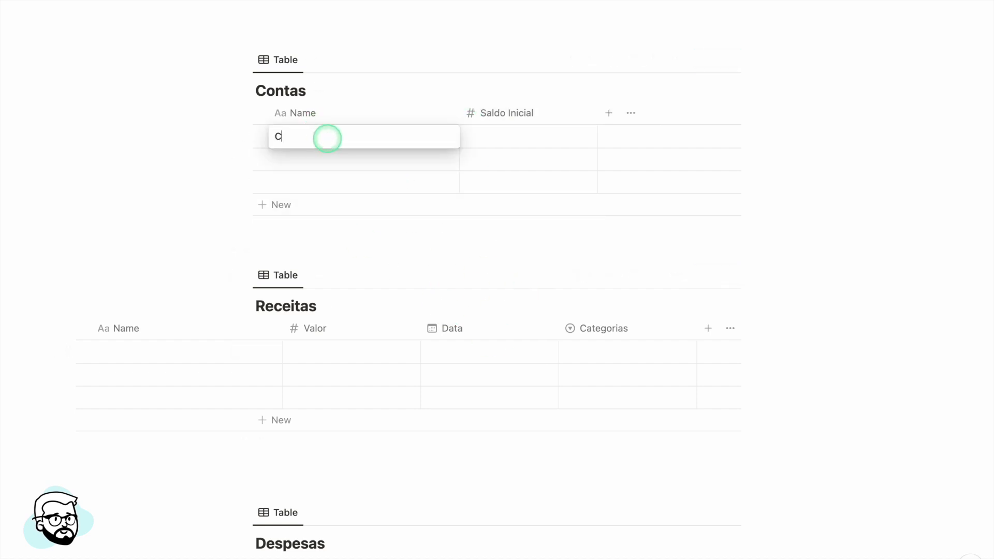
pyautogui.write('Conta Banco 1')
pyautogui.press('Tab')
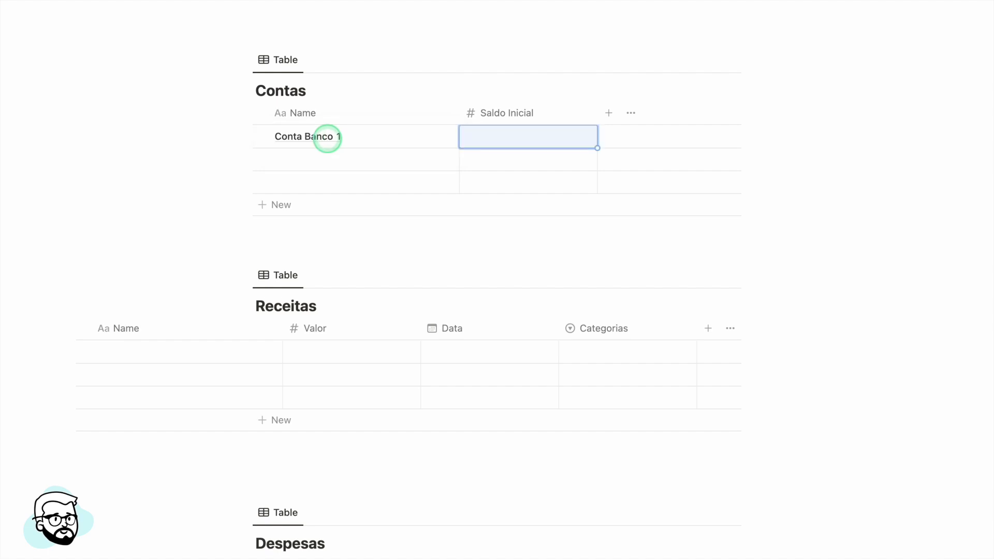
pyautogui.write('2000')
pyautogui.press('Return')
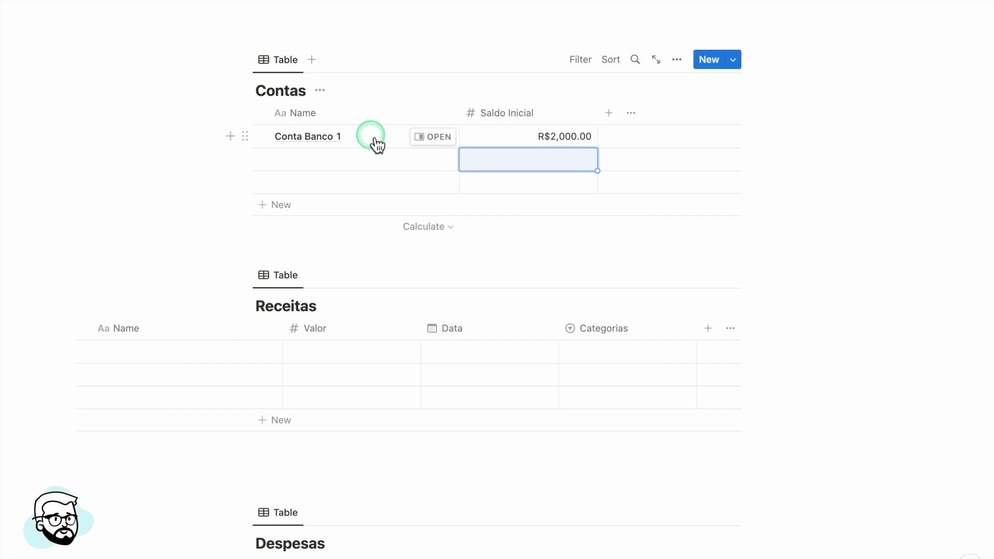
# Add a relation property in Receitas linked to the Contas database, with Show on Contas enabled.
pyautogui.click(714, 331)
pyautogui.scroll(-4, 621, 228)
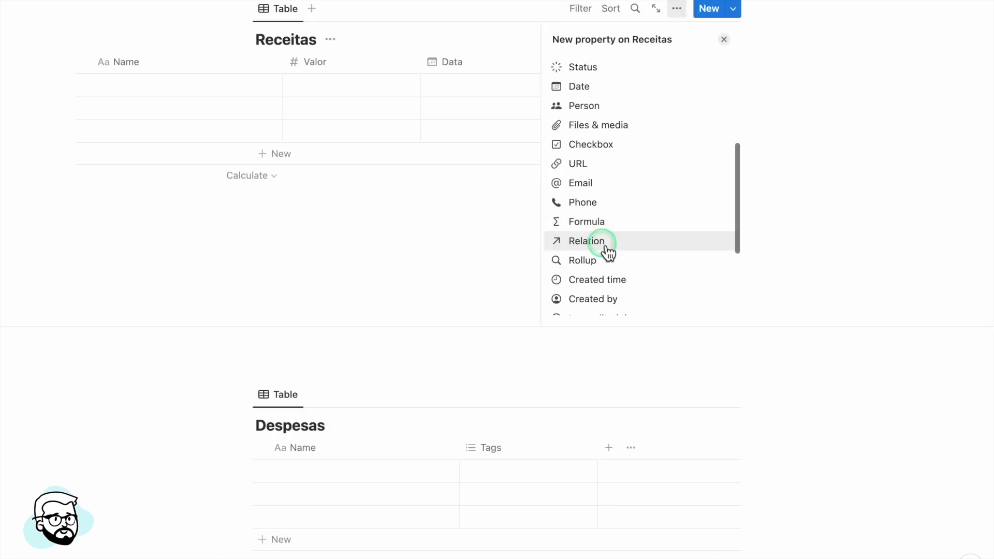
pyautogui.click(588, 241)
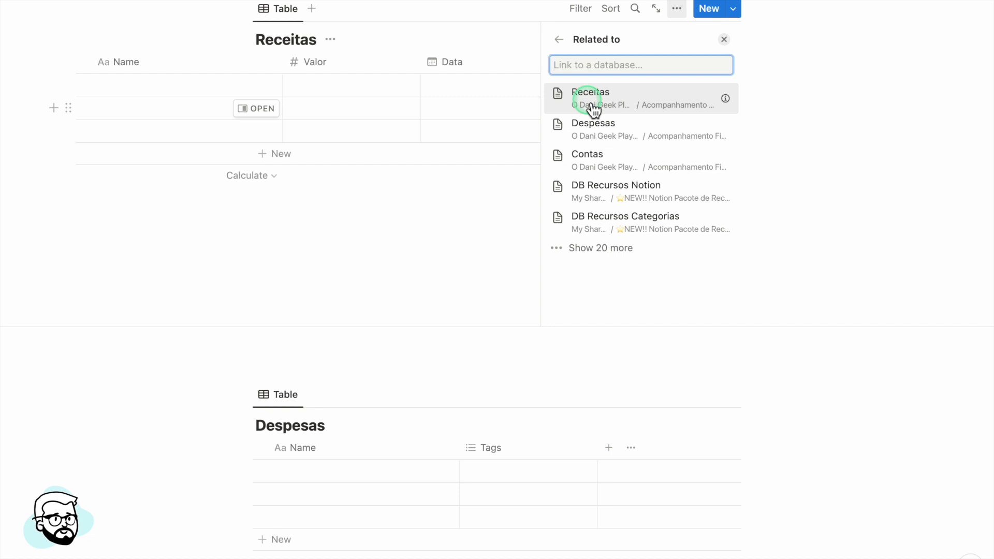
pyautogui.click(587, 164)
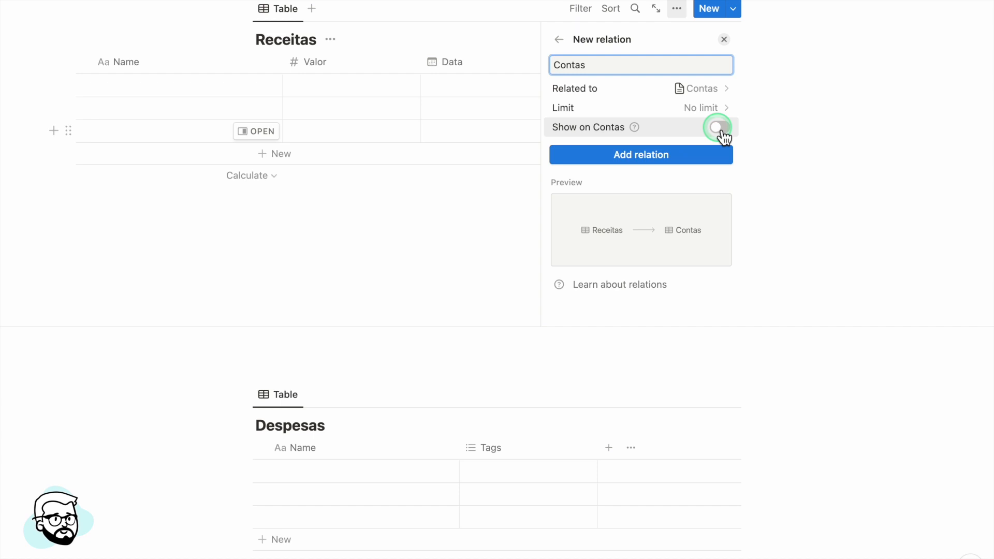
pyautogui.click(719, 128)
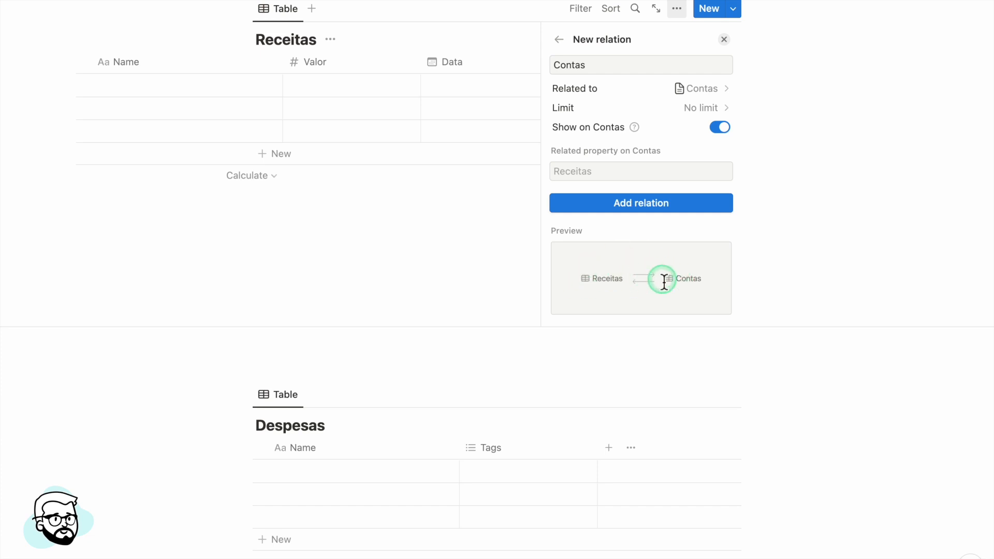
pyautogui.click(623, 208)
pyautogui.click(724, 40)
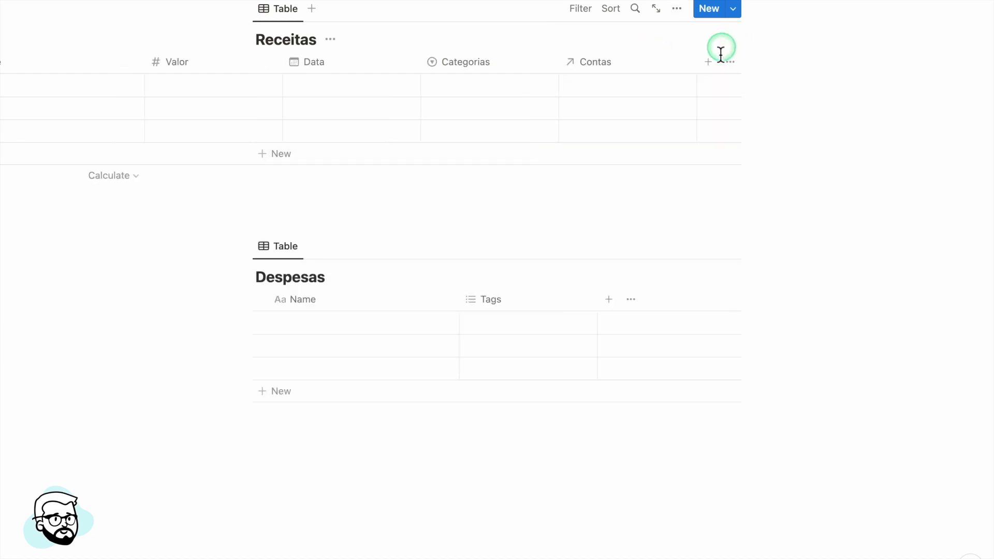
# Fill in the first row of Receitas with the name "Salario de Junho", Valor 5000 and Data 22/06/2023, leaving Categorias empty.
pyautogui.scroll(3, 629, 135)
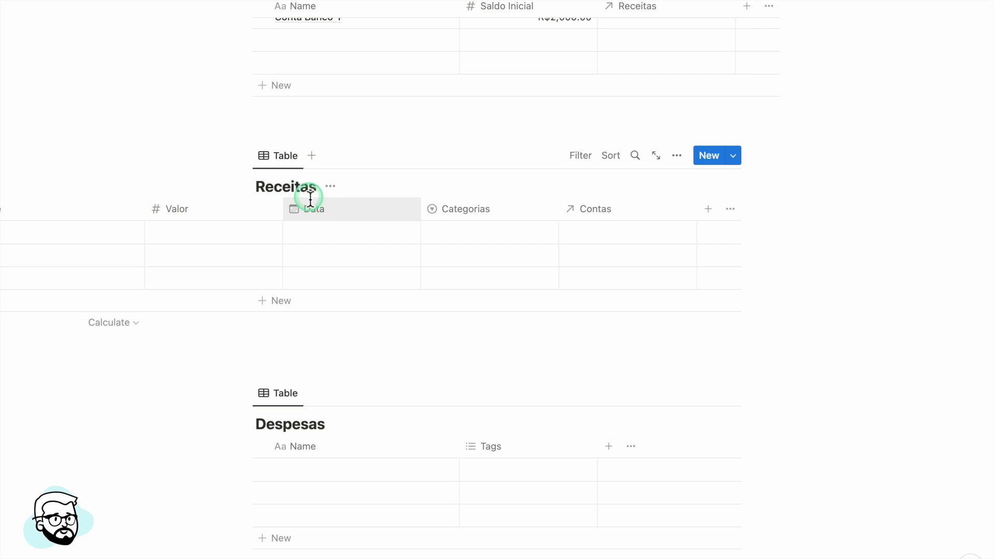
pyautogui.scroll(4, 509, 271)
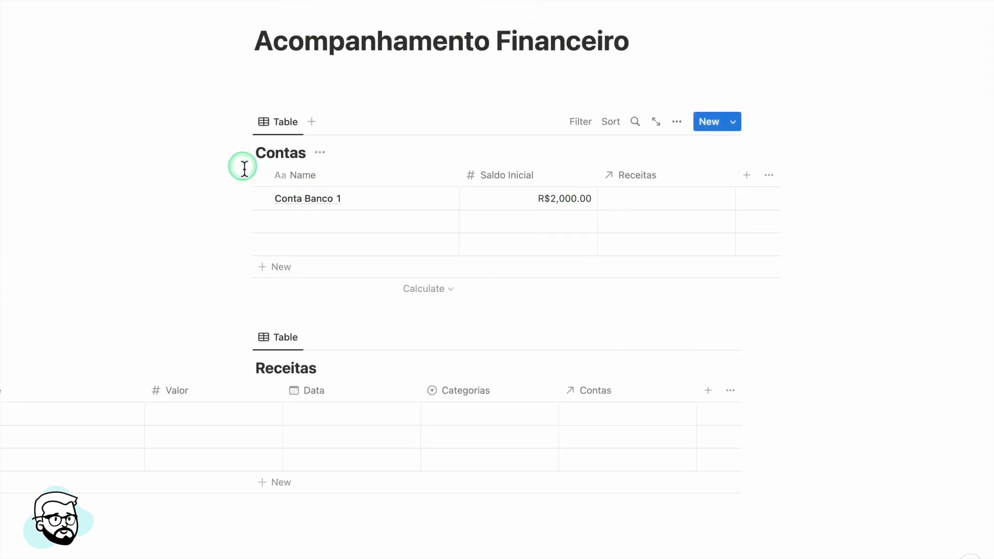
pyautogui.hscroll(-6, 431, 415)
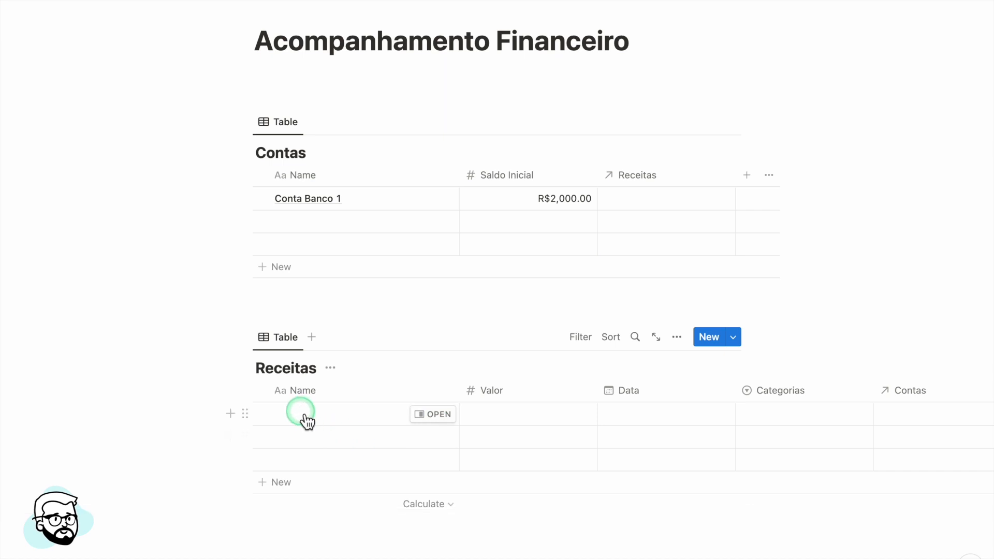
pyautogui.click(306, 417)
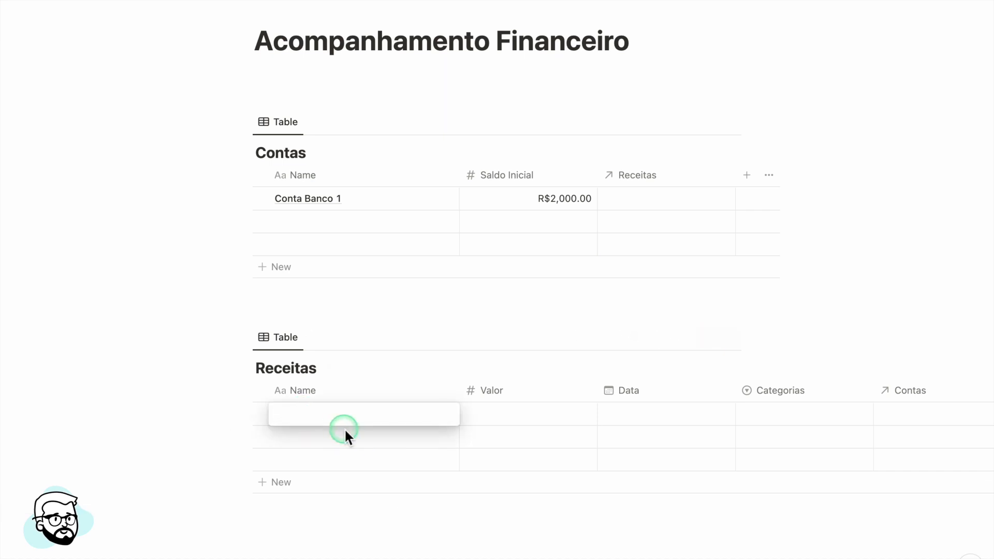
pyautogui.write('Salara')
pyautogui.press('Tab')
pyautogui.write('5000')
pyautogui.press('Tab')
pyautogui.click(653, 417)
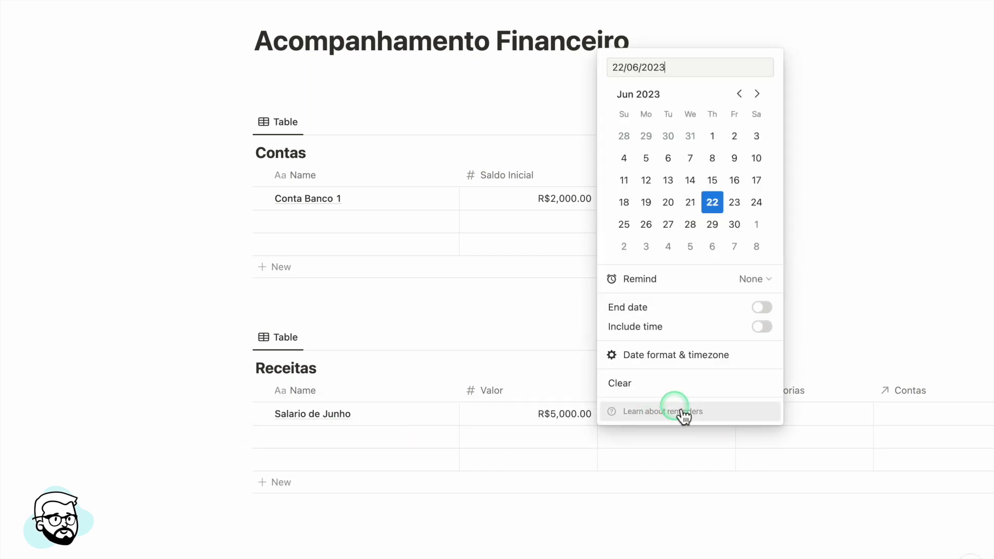
pyautogui.press('Tab')
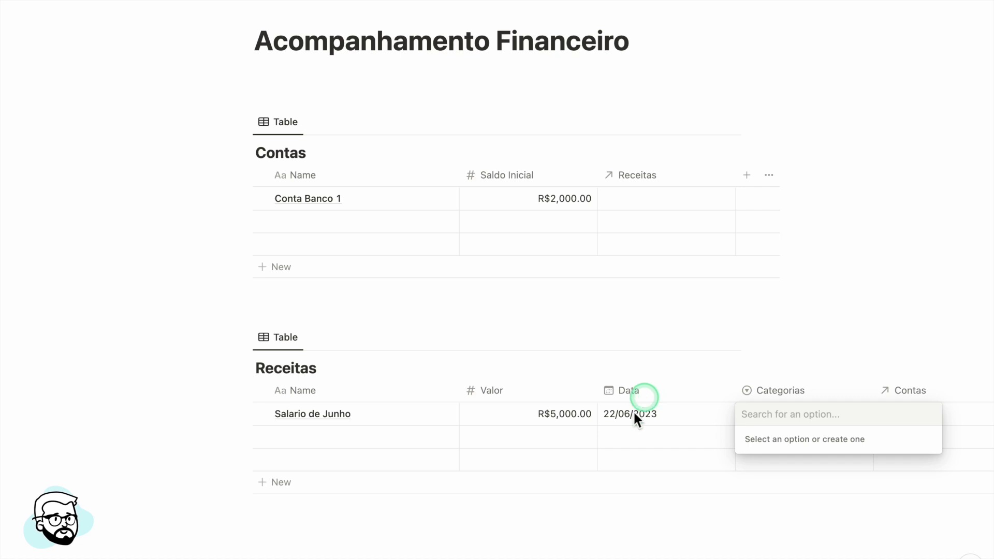
pyautogui.press('Escape')
# Link the Salario de Junho entry in Receitas to Conta Banco 1 through the Contas relation.
pyautogui.hscroll(5, 674, 428)
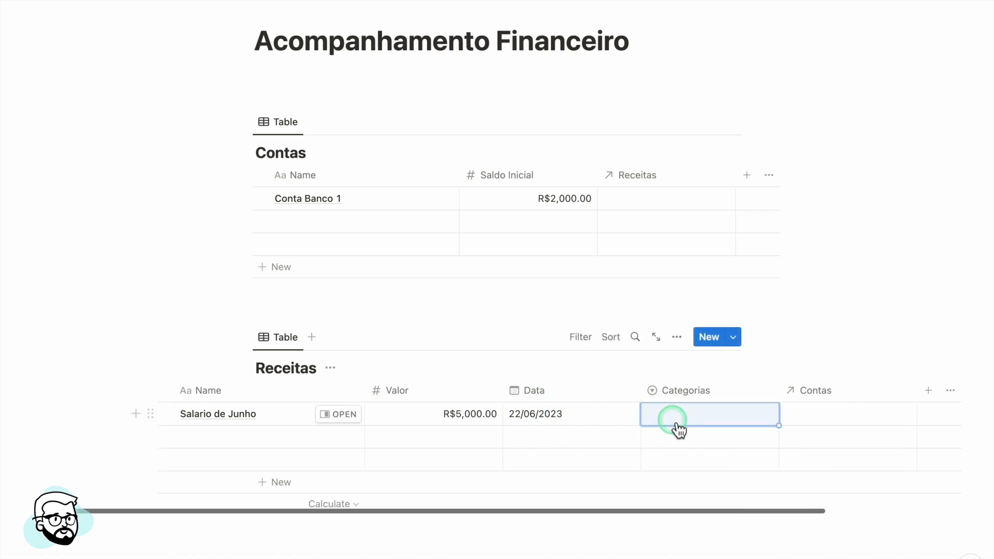
pyautogui.click(755, 417)
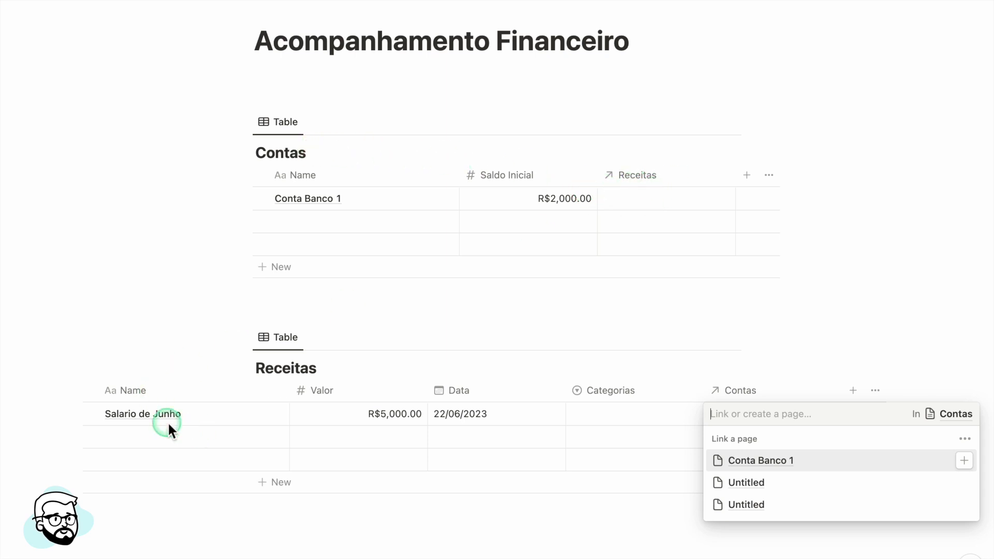
pyautogui.click(807, 463)
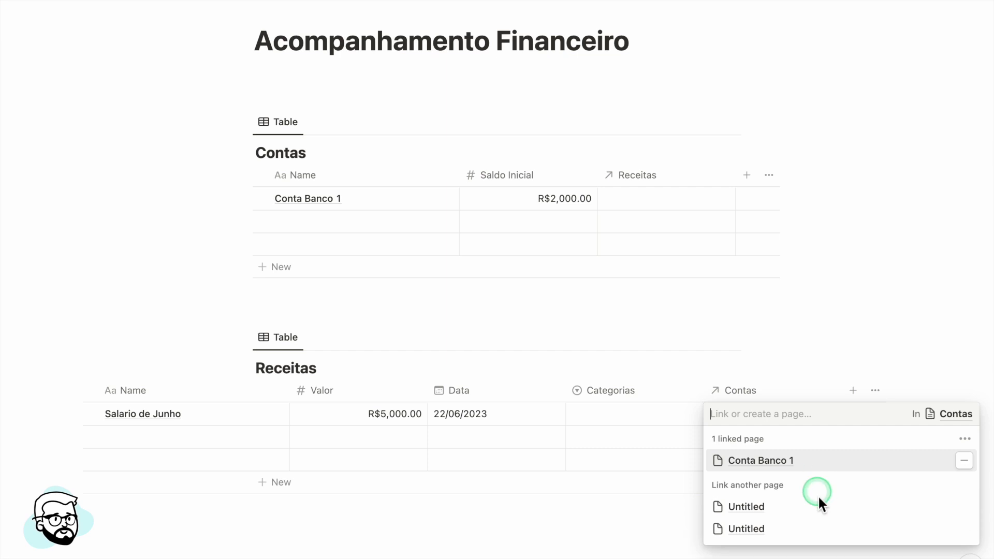
pyautogui.click(747, 320)
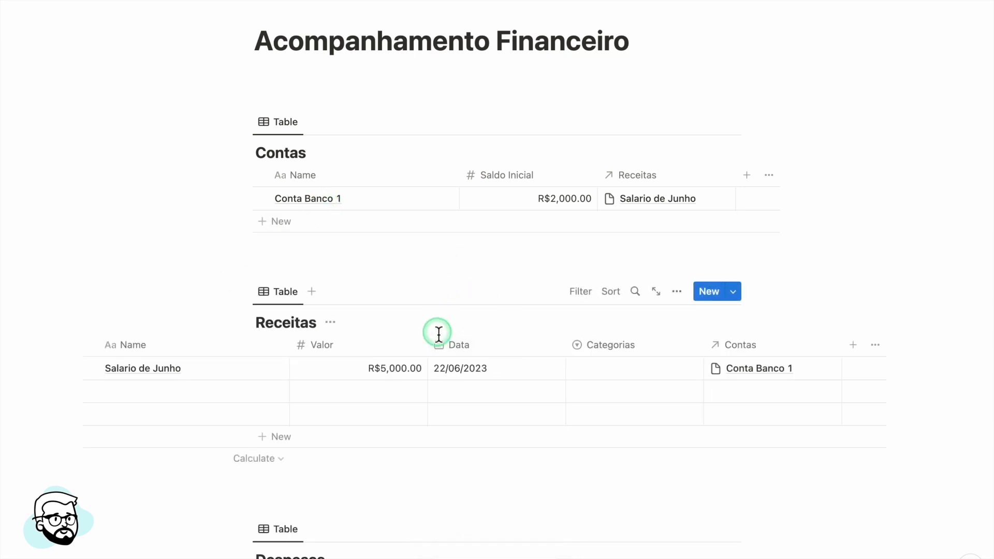
# Turn the Tags property of Despesas into a number property named Valor, formatted as Real.
pyautogui.scroll(-5, 416, 314)
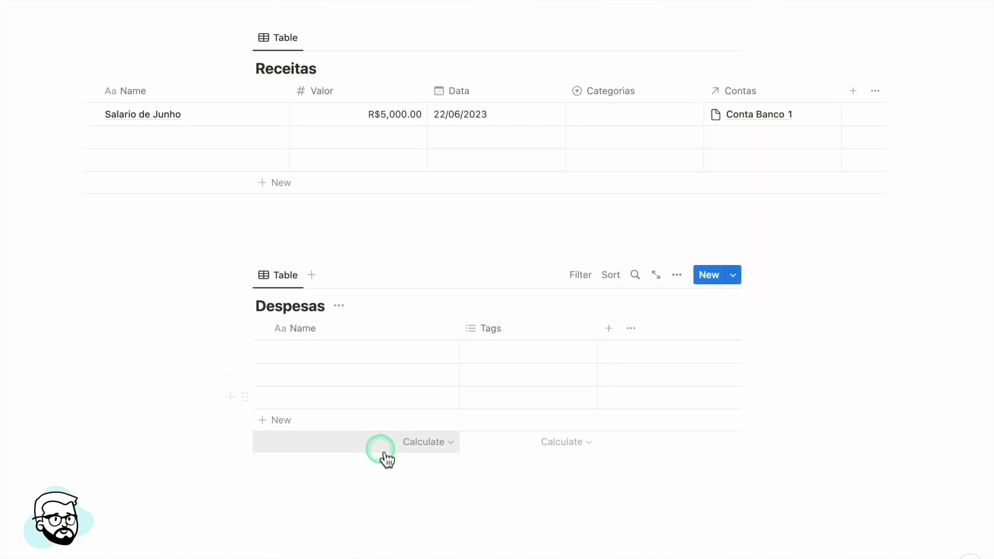
pyautogui.click(494, 334)
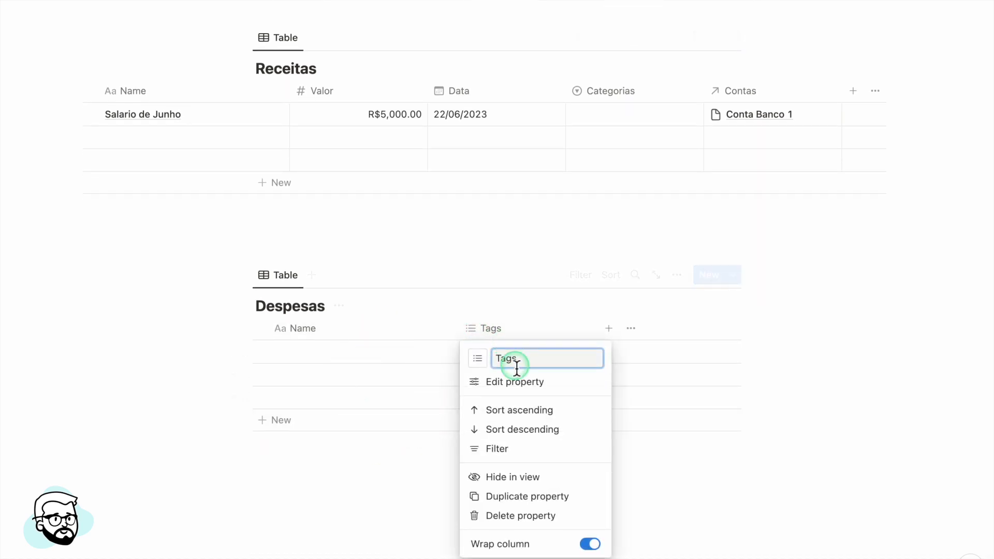
pyautogui.moveTo(511, 363); pyautogui.dragTo(458, 367)
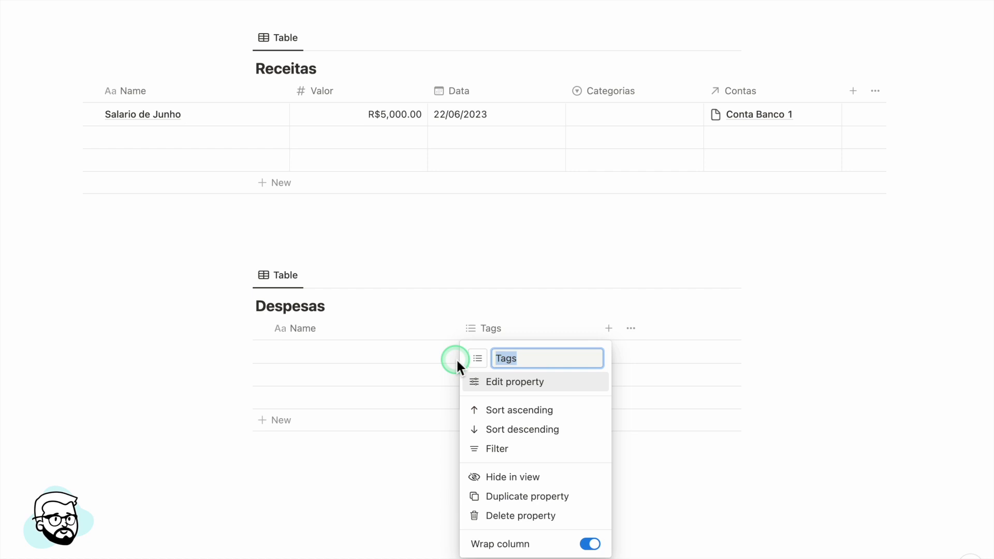
pyautogui.write('Valor')
pyautogui.click(509, 382)
pyautogui.click(643, 311)
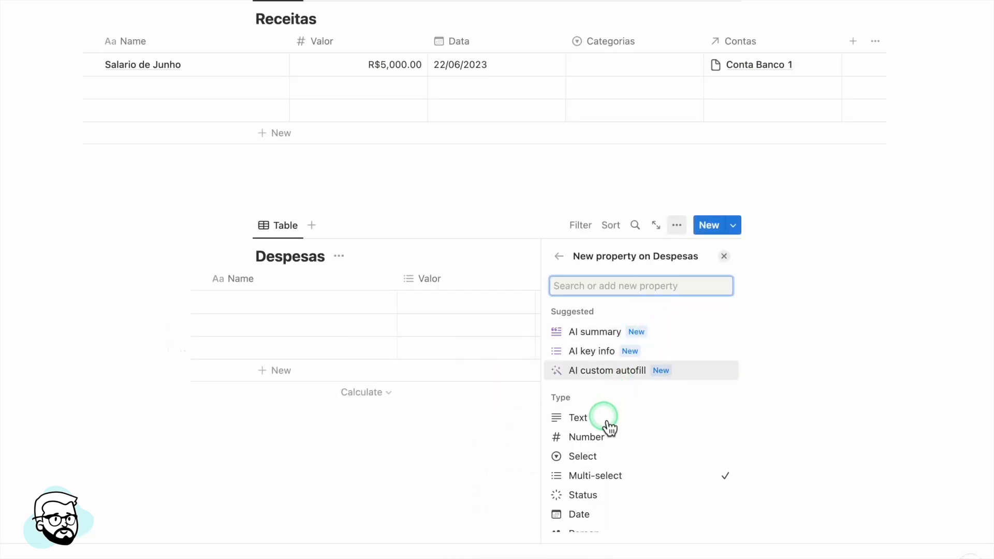
pyautogui.click(599, 439)
pyautogui.click(697, 331)
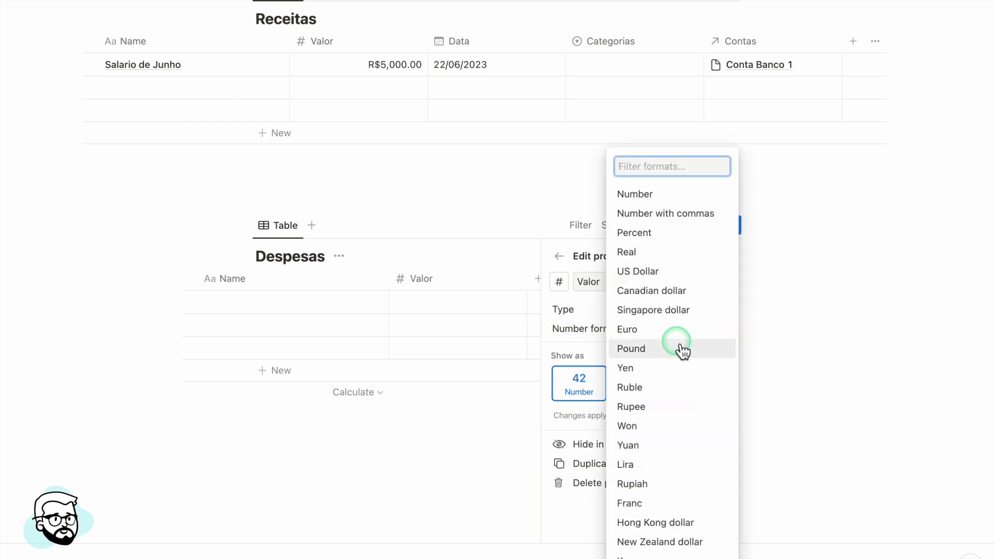
pyautogui.click(649, 256)
pyautogui.click(559, 257)
pyautogui.click(559, 257)
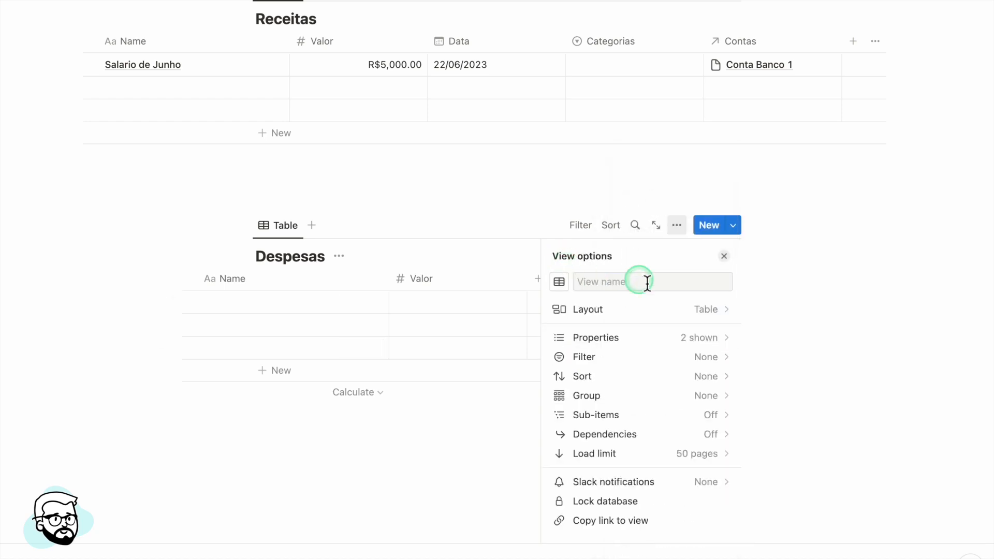
# Add a date property named Data to Despesas with the Day/Month/Year date format.
pyautogui.click(537, 279)
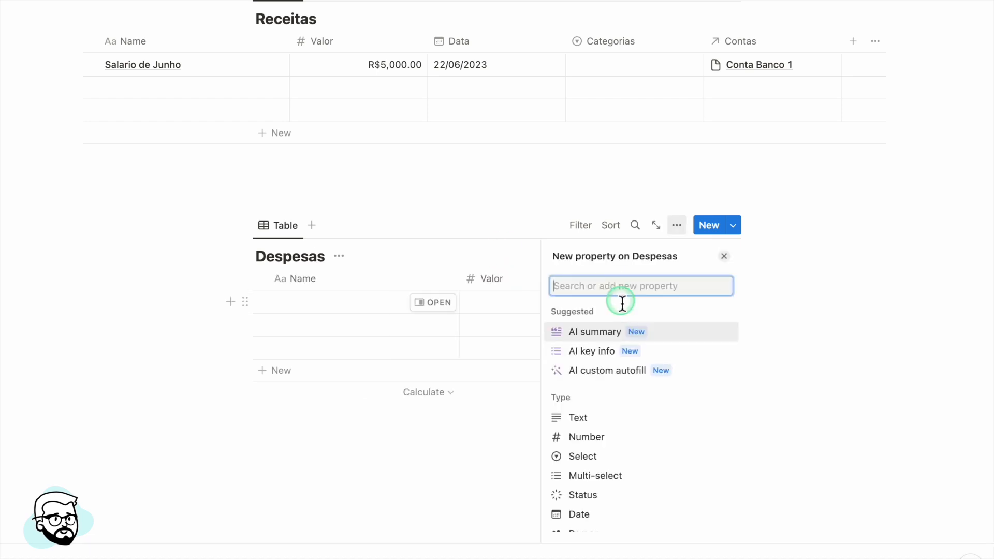
pyautogui.write('Data')
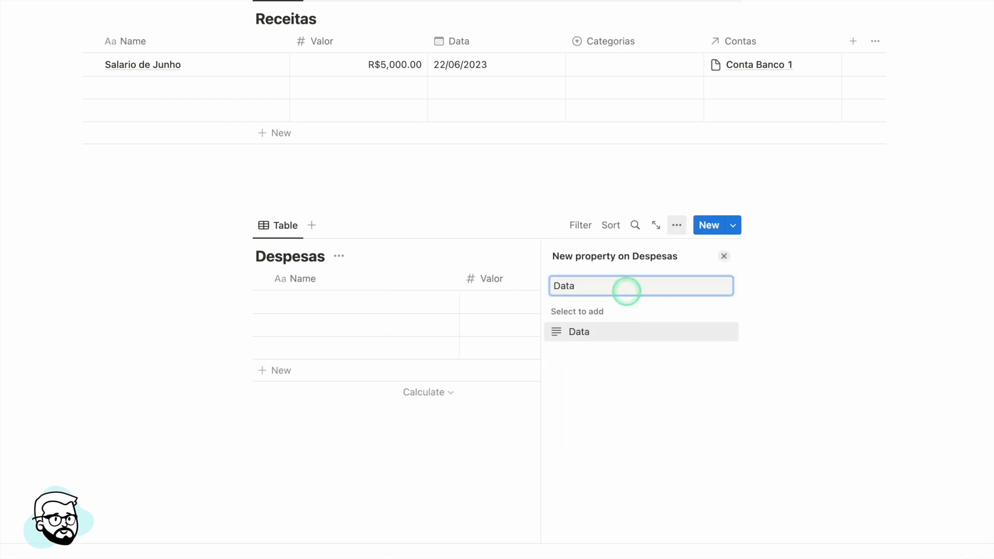
pyautogui.click(622, 329)
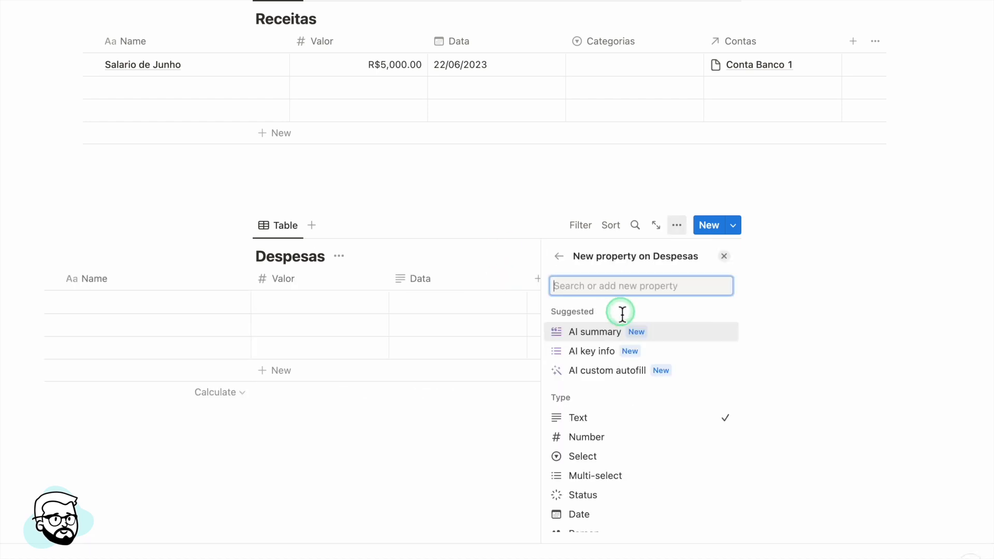
pyautogui.click(595, 516)
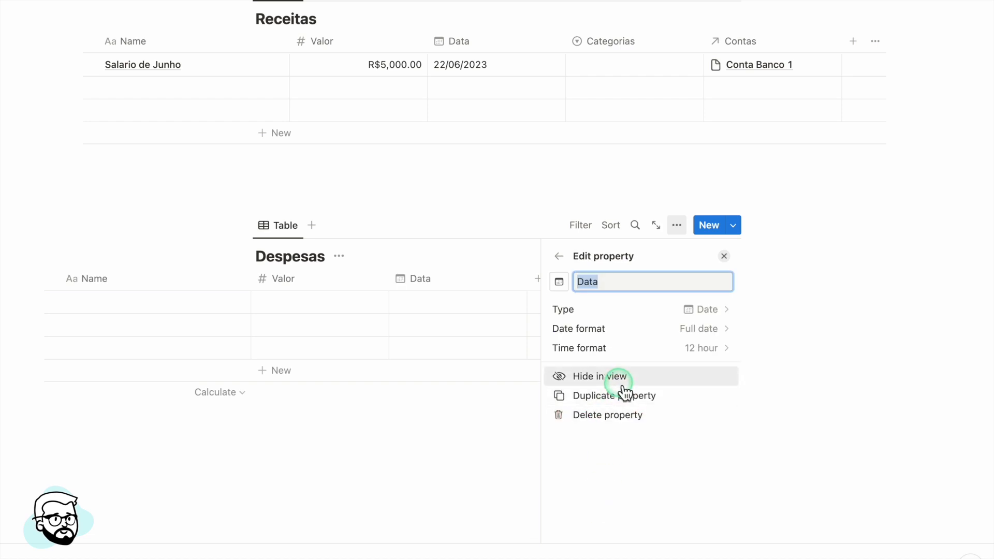
pyautogui.click(639, 332)
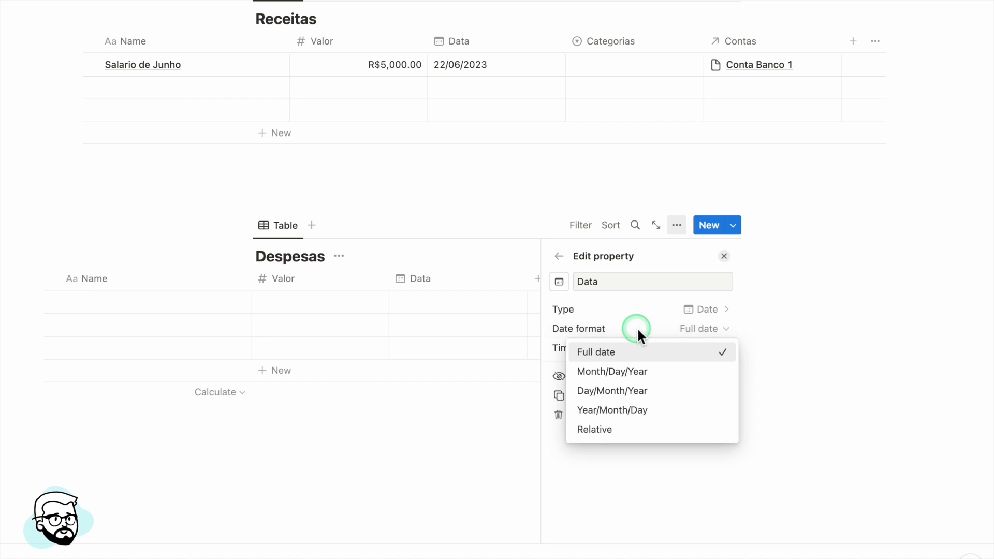
pyautogui.click(626, 391)
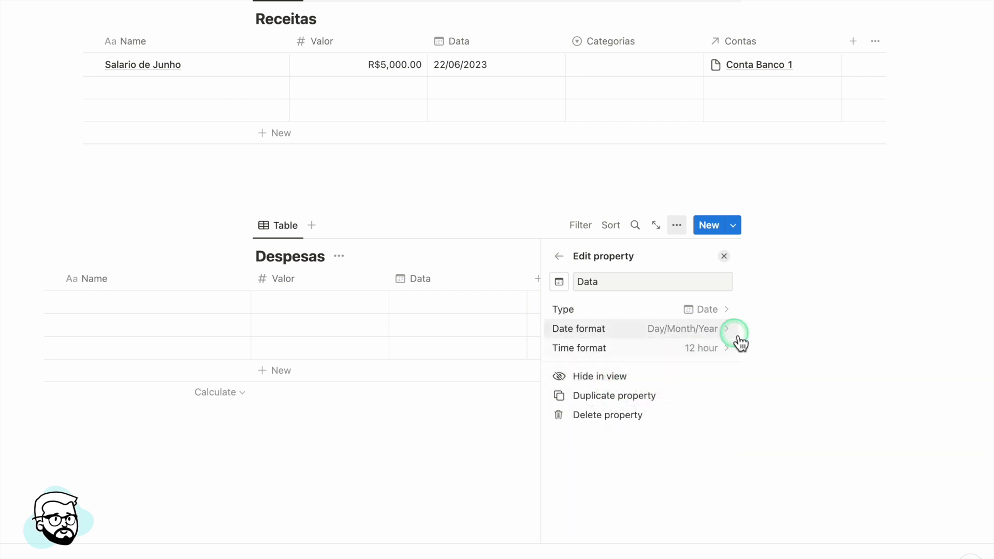
pyautogui.click(558, 257)
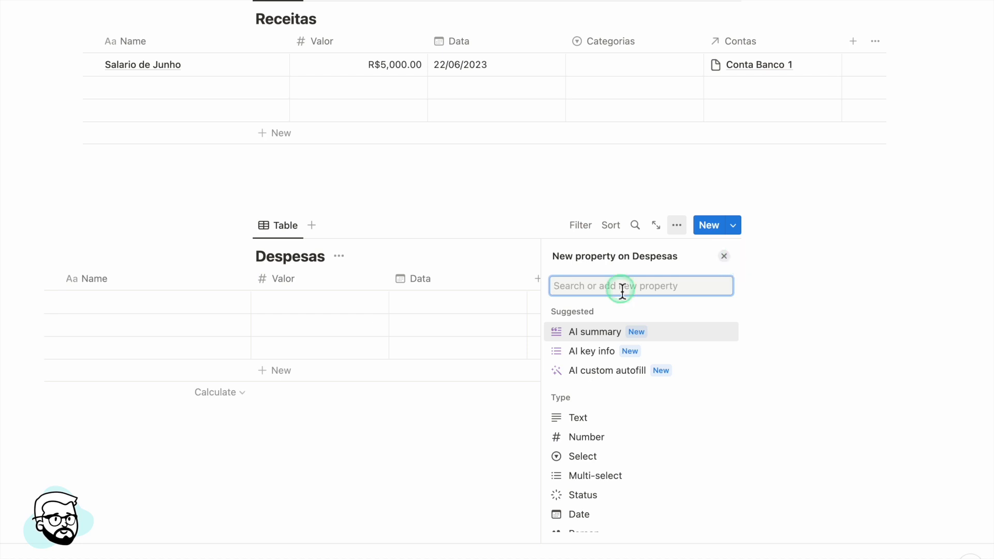
# Add a Select property named Categorias to the Despesas database.
pyautogui.write('Cat')
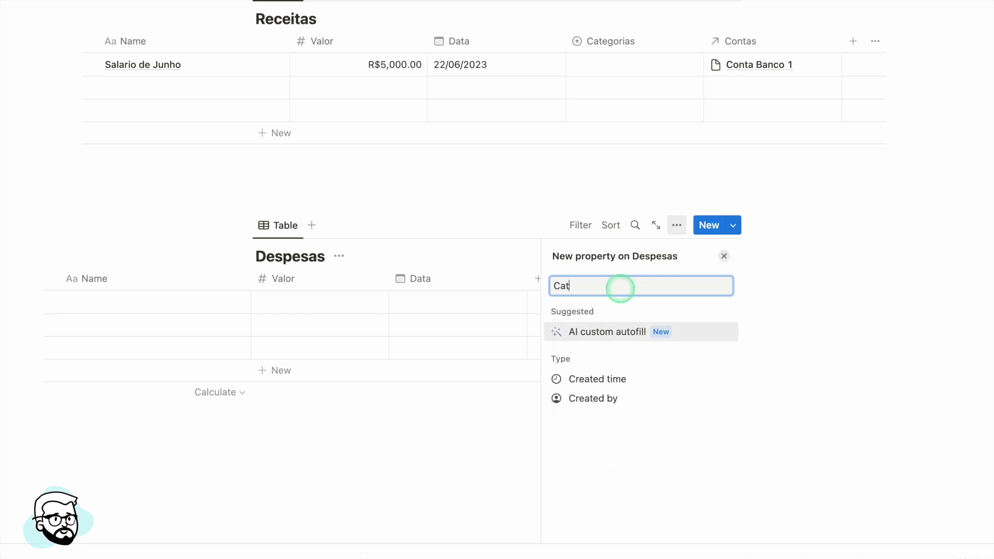
pyautogui.write('egorias')
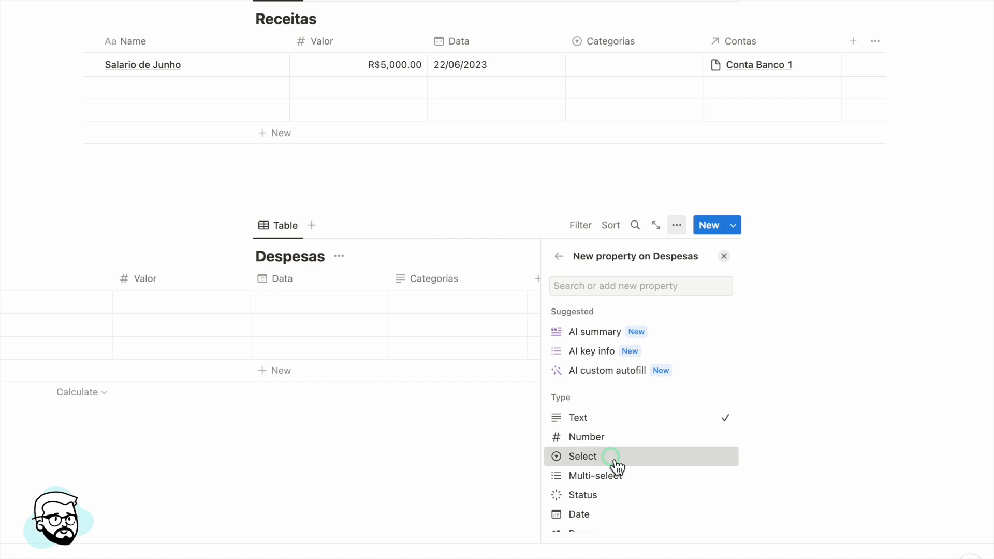
pyautogui.click(616, 458)
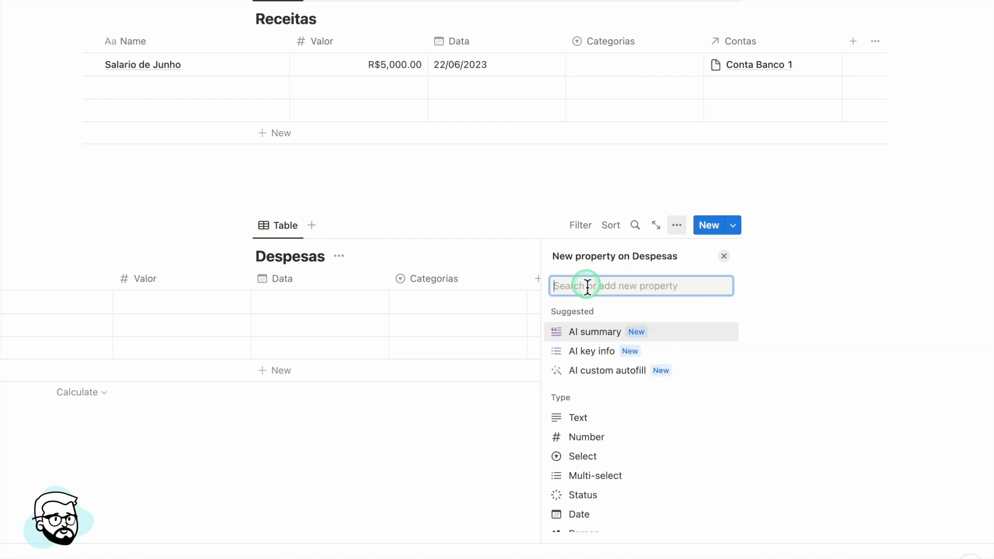
# Add a relation property in Despesas linked to the Contas database, with Show on Contas enabled.
pyautogui.scroll(-1, 594, 408)
pyautogui.scroll(-4, 594, 407)
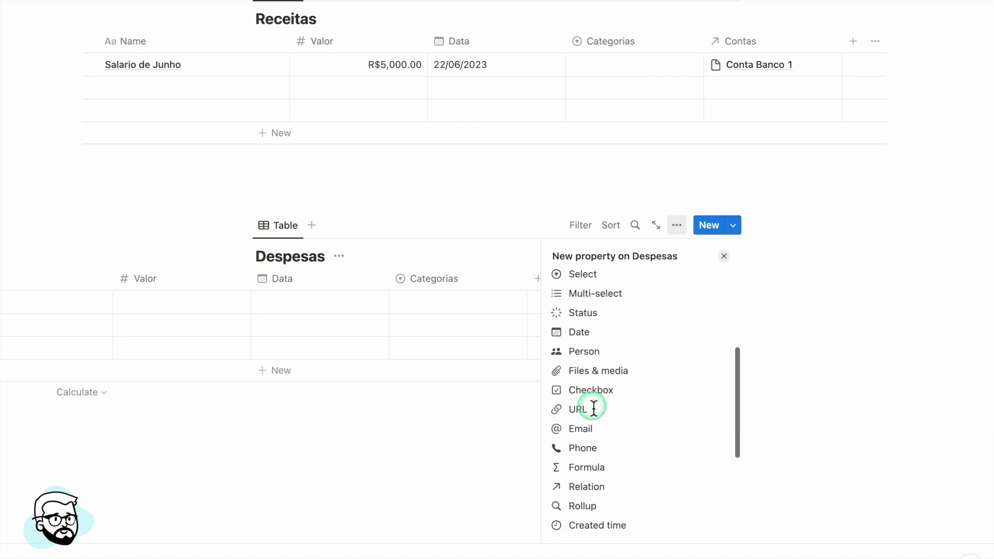
pyautogui.click(597, 449)
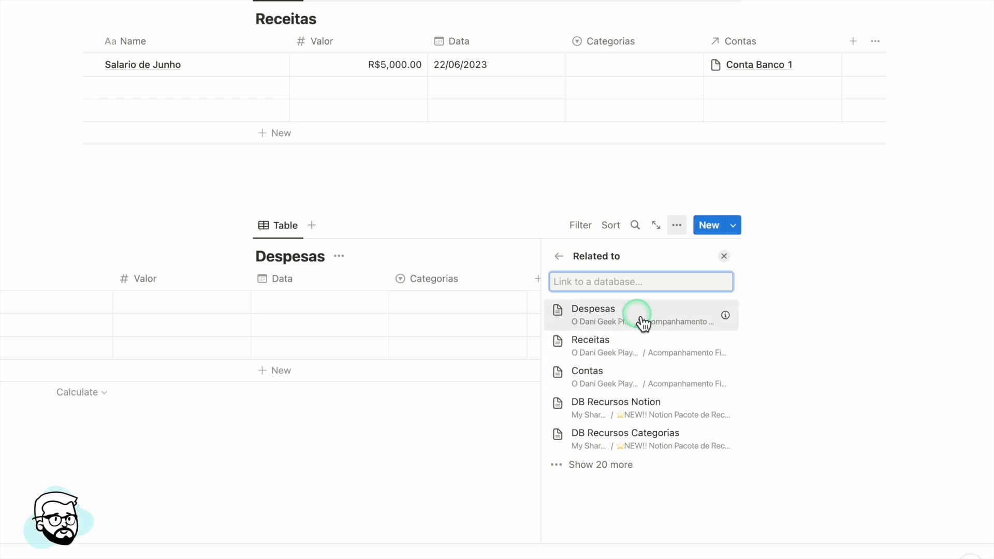
pyautogui.click(612, 383)
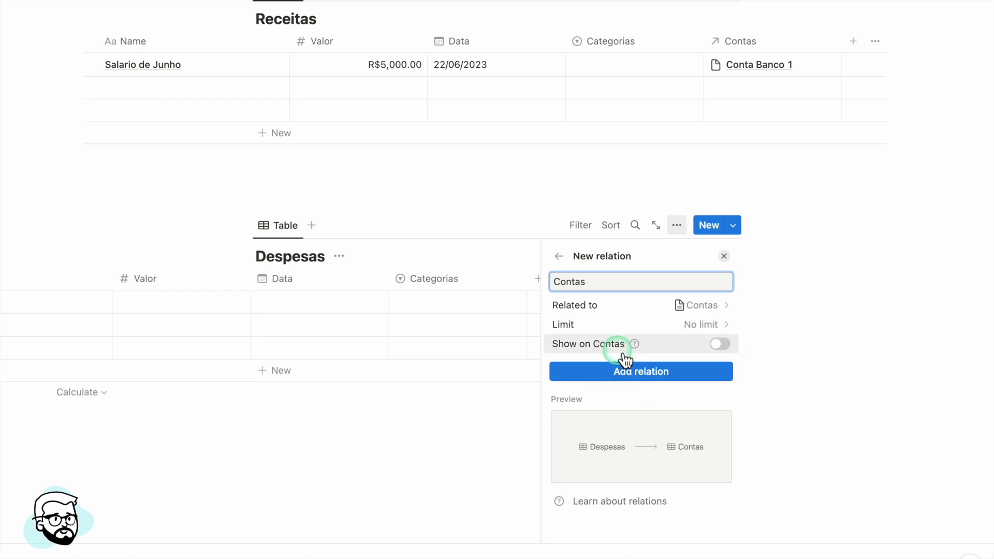
pyautogui.moveTo(643, 352)
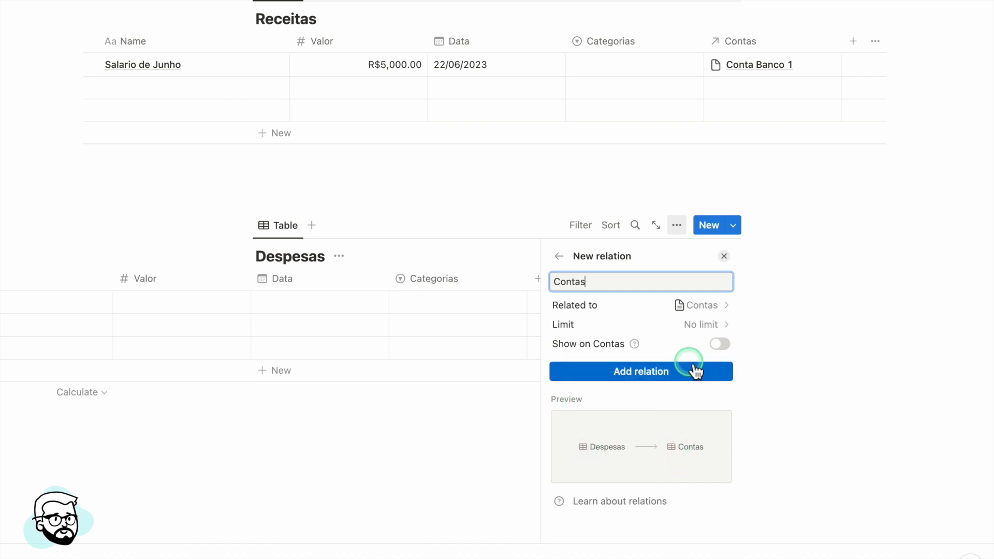
pyautogui.click(719, 344)
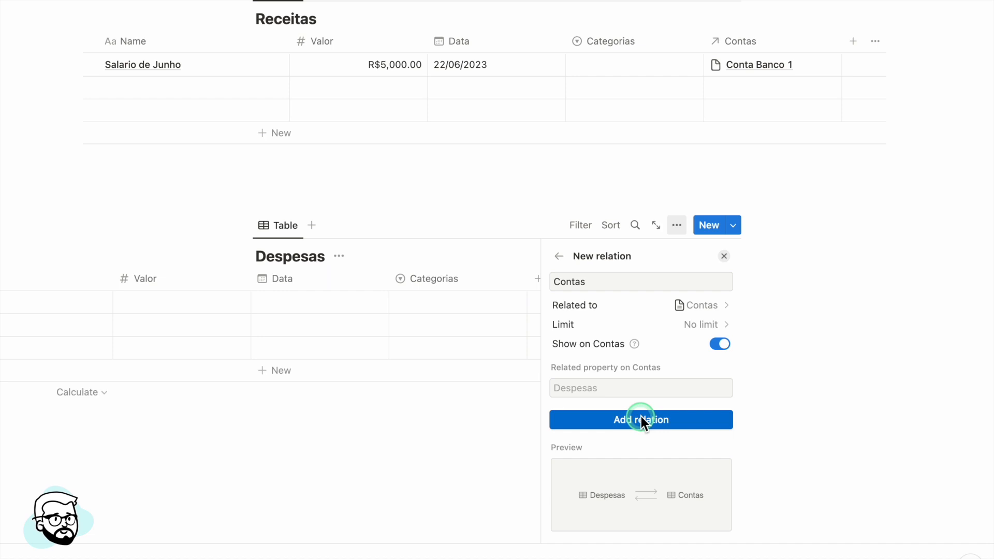
pyautogui.click(611, 282)
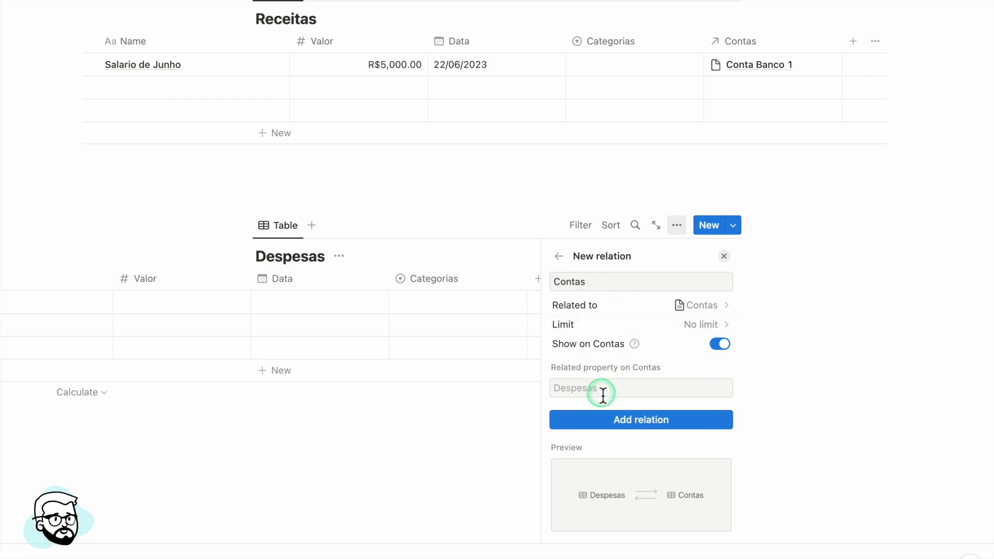
pyautogui.click(619, 420)
pyautogui.click(724, 256)
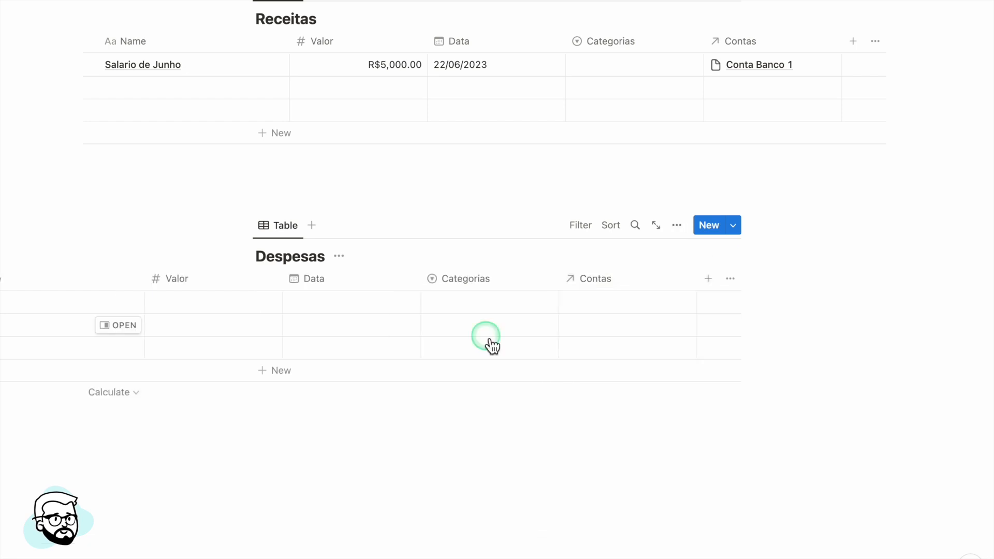
# Name the first entry in Despesas "Conta de Luz Junho".
pyautogui.hscroll(-5, 489, 339)
pyautogui.scroll(3, 653, 36)
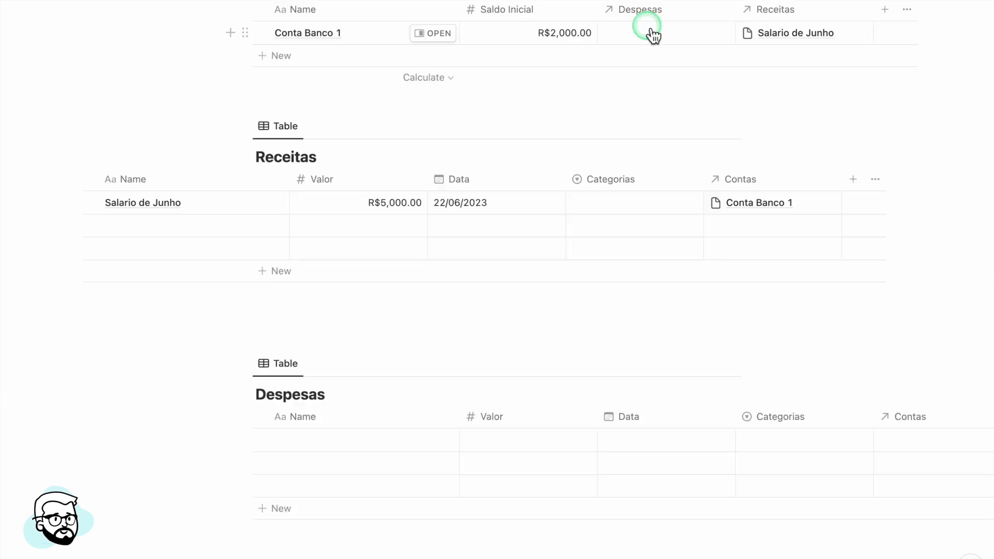
pyautogui.scroll(1, 654, 35)
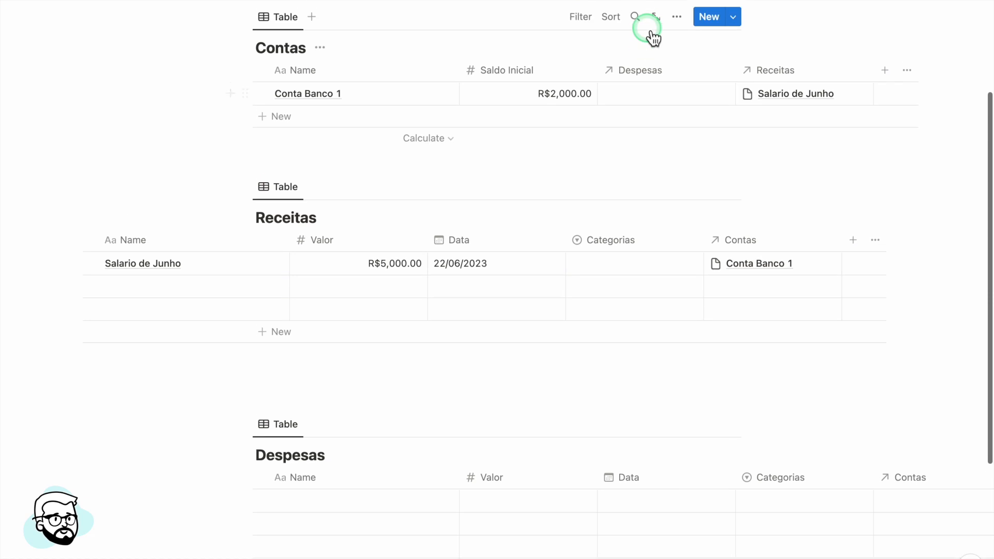
pyautogui.scroll(-1, 652, 38)
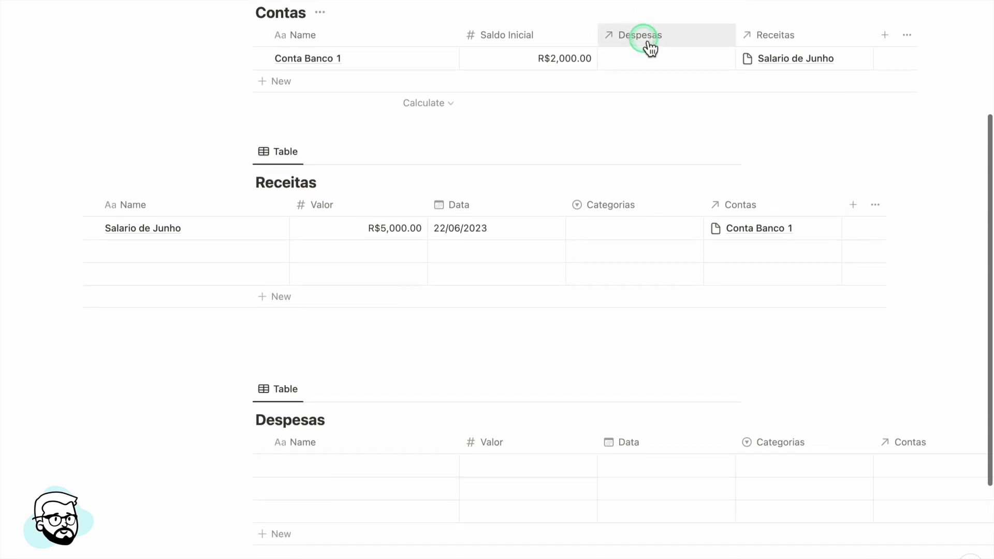
pyautogui.click(329, 471)
pyautogui.write('Conta de Luz')
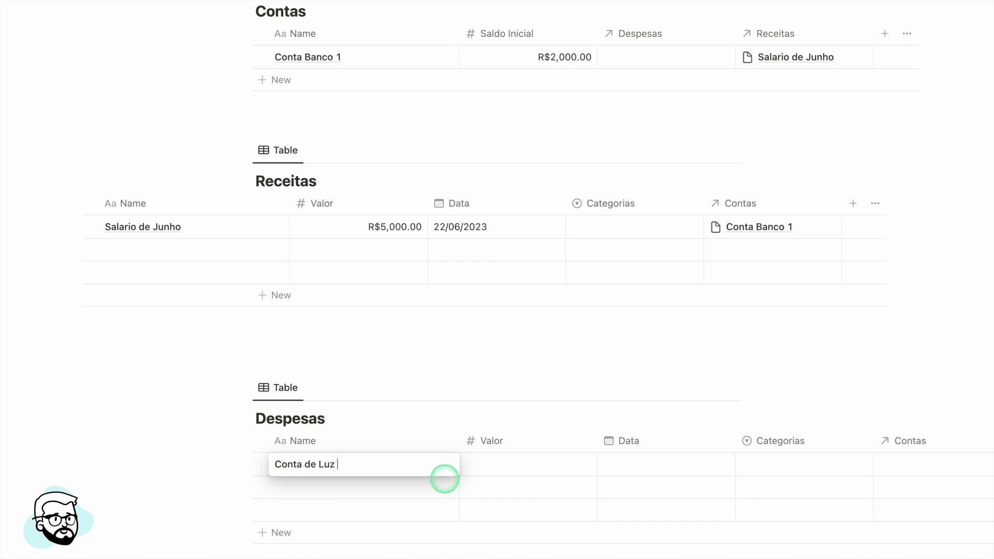
pyautogui.write(' Junho')
pyautogui.press('Return')
pyautogui.press('Up')
pyautogui.press('Right')
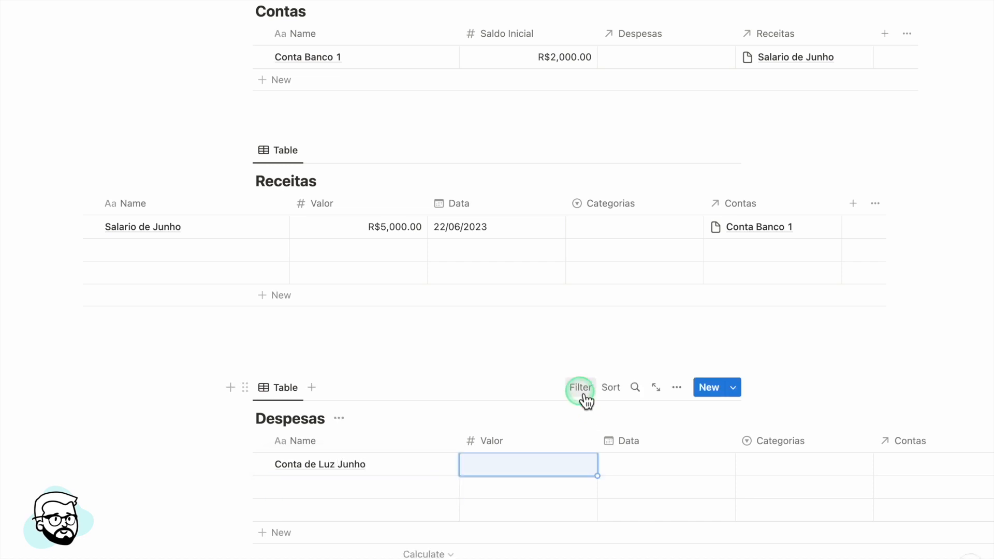
# Set the Valor of Conta de Luz Junho to 100 and its Data to 22/06/2023.
pyautogui.write('100')
pyautogui.press('Return')
pyautogui.press('Up')
pyautogui.press('Right')
pyautogui.press('Return')
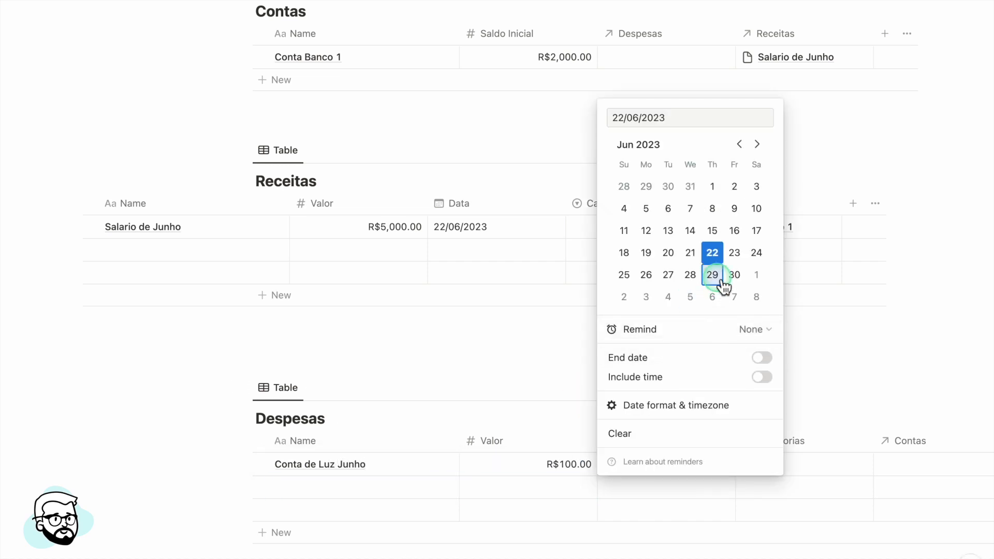
pyautogui.press('Escape')
# Link the Conta de Luz Junho entry to Conta Banco 1 through the Contas relation, leaving Categorias empty.
pyautogui.press('Right')
pyautogui.press('Right')
pyautogui.press('Return')
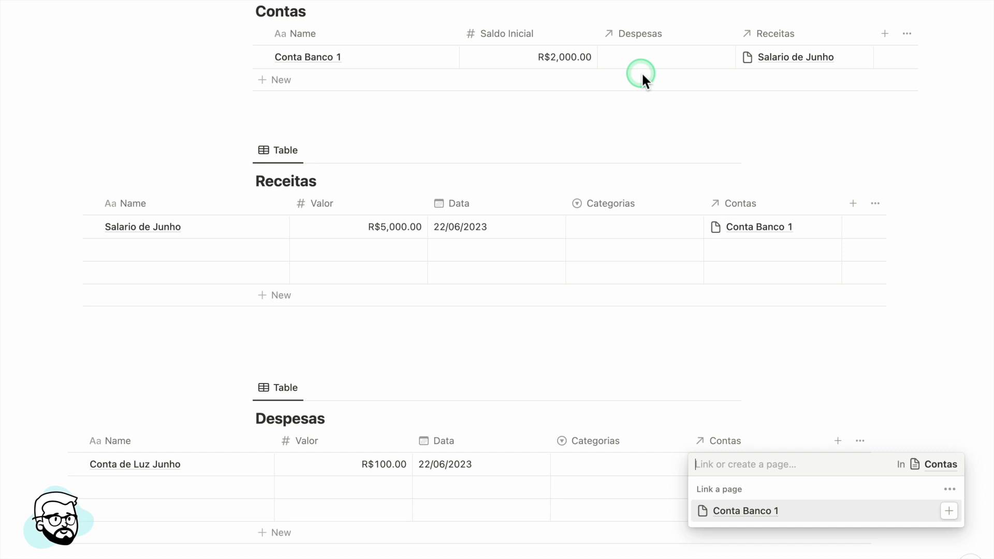
pyautogui.click(746, 512)
pyautogui.press('Escape')
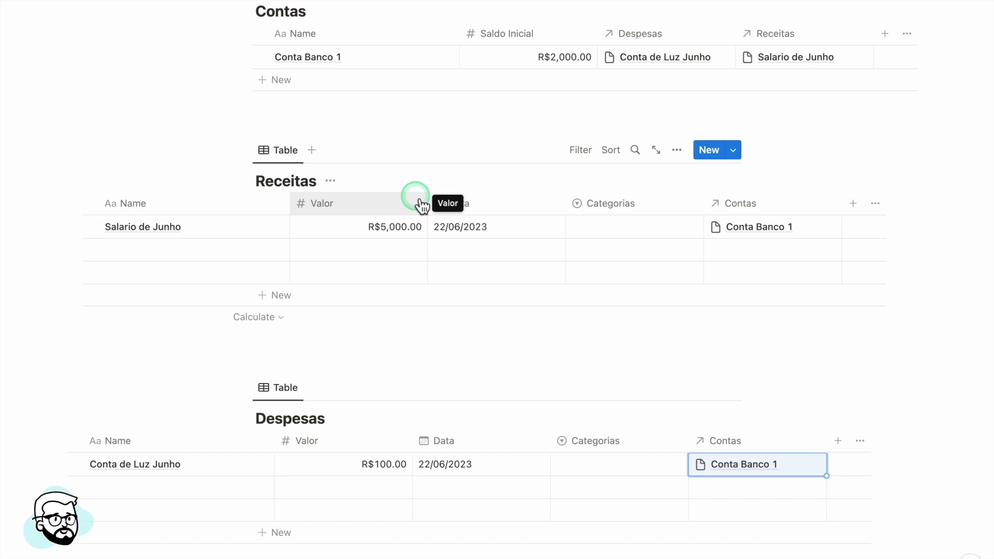
# Add Aluguel (1000, 20/06/2023) and Loteria (6, 21/06/2023) to Receitas, Conta de Água Junho (60, 20/06/2023) and Compra Supermercado (300, 21/06/2023) to Despesas, under Conta Banco 1.
pyautogui.click(156, 252)
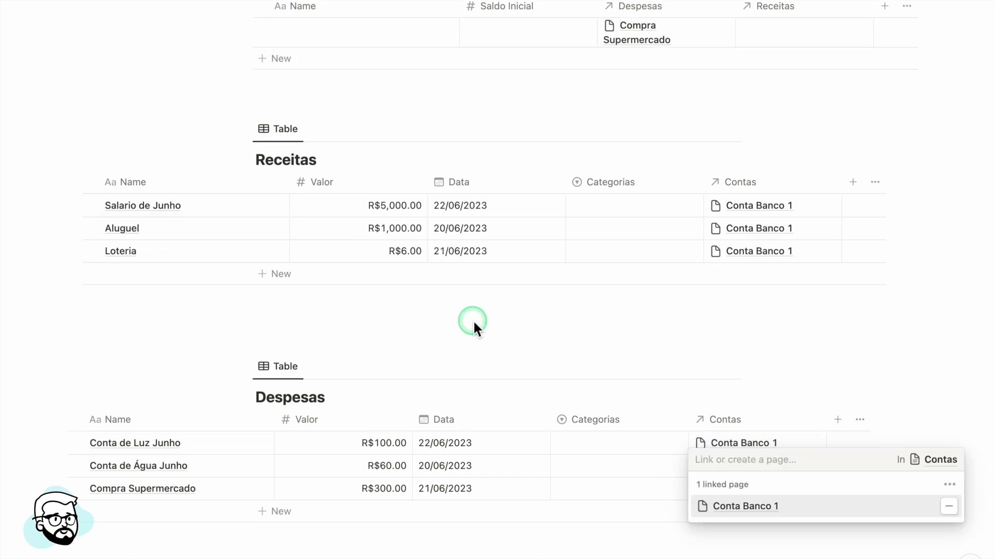
pyautogui.press('Escape')
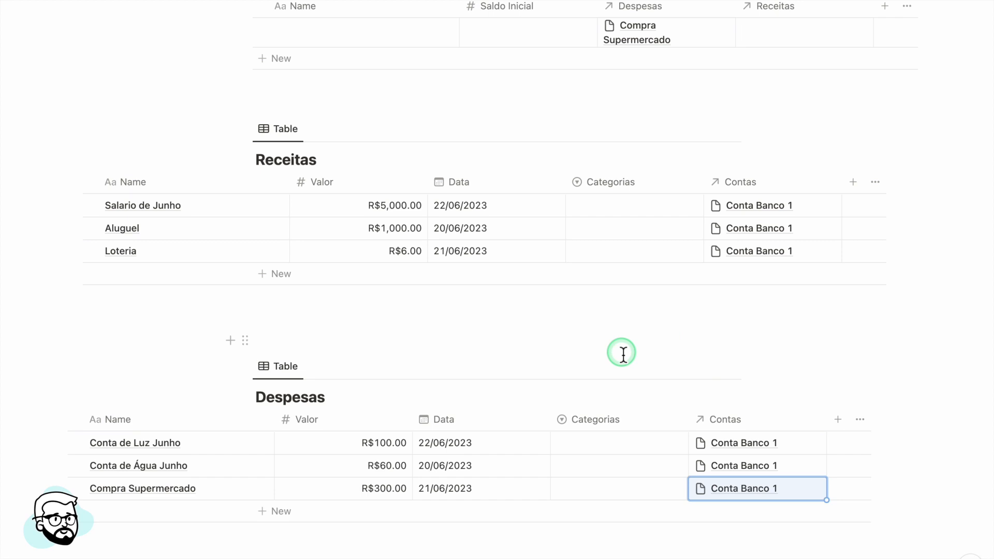
pyautogui.scroll(3, 352, 311)
pyautogui.scroll(-2, 363, 298)
pyautogui.scroll(-3, 363, 298)
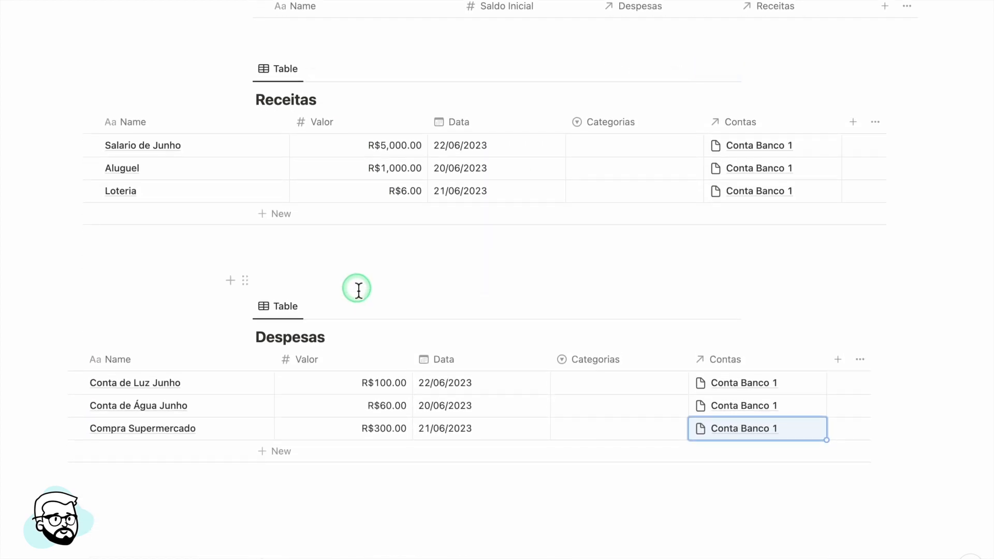
pyautogui.scroll(2, 359, 289)
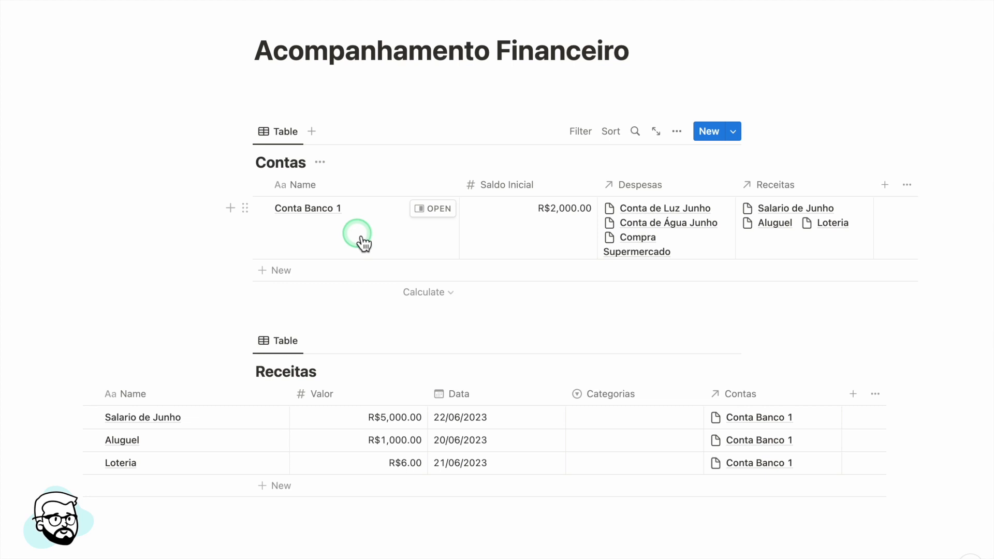
# Add a Rollup property named "Despesas Totais" to the Contas database.
pyautogui.hscroll(3, 364, 242)
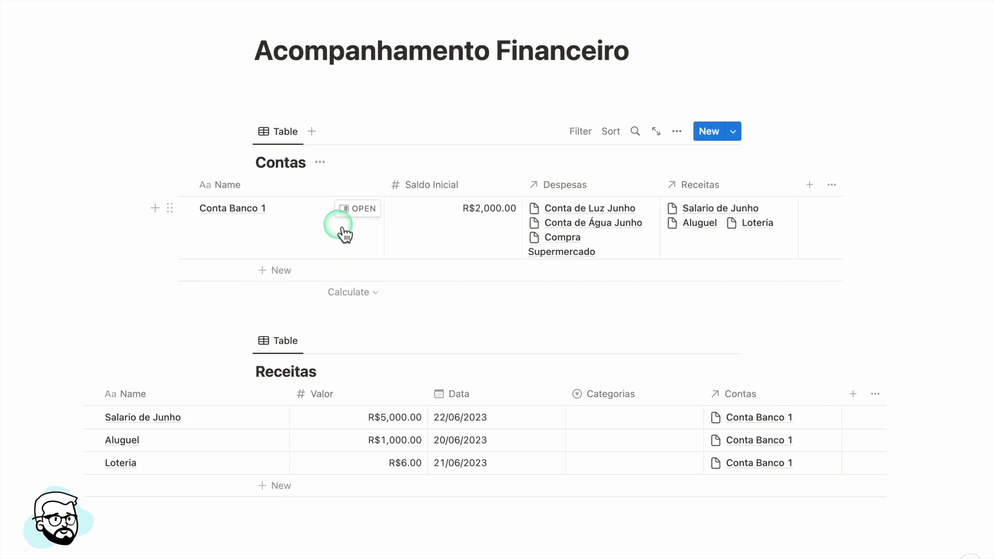
pyautogui.hscroll(1, 345, 235)
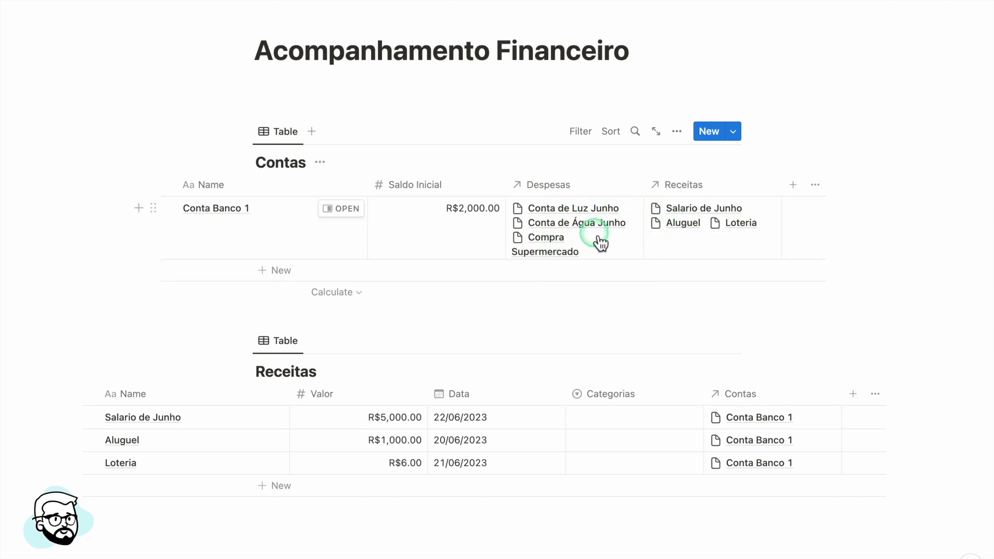
pyautogui.hscroll(5, 443, 241)
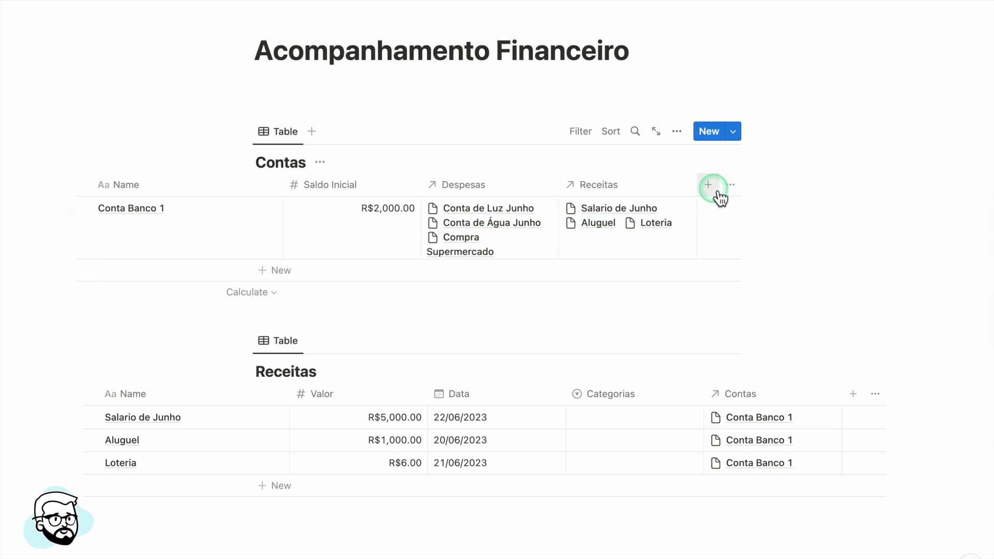
pyautogui.click(708, 185)
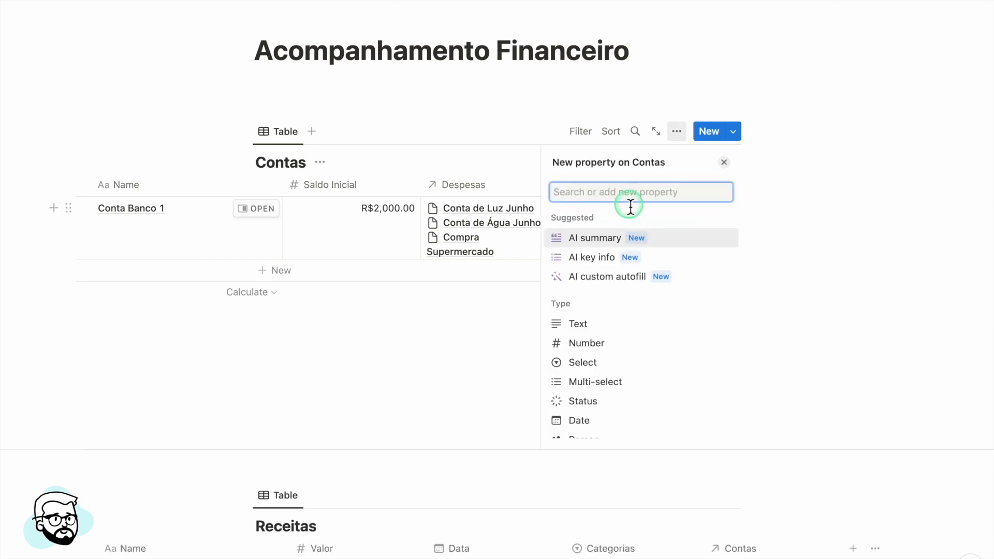
pyautogui.scroll(-2, 603, 332)
pyautogui.scroll(-3, 607, 339)
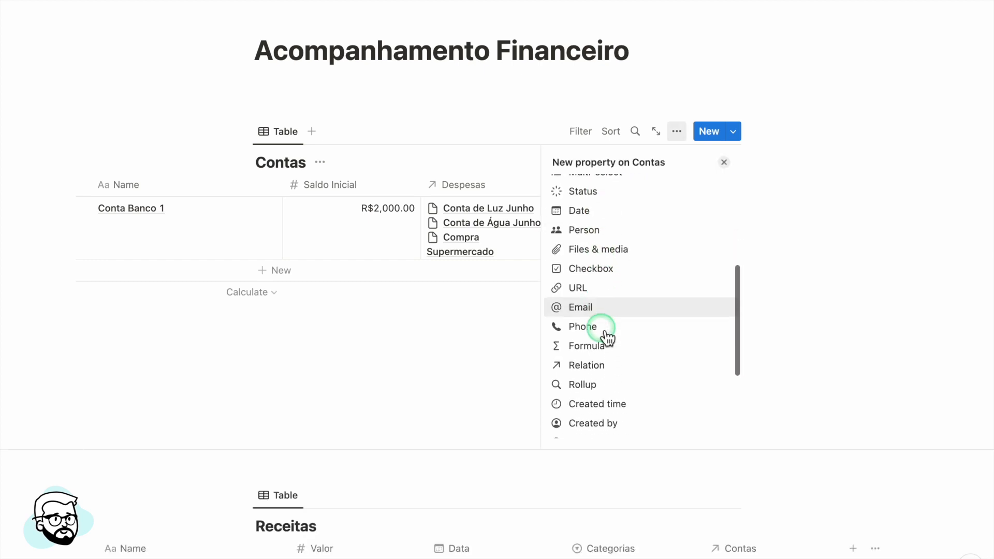
pyautogui.click(585, 388)
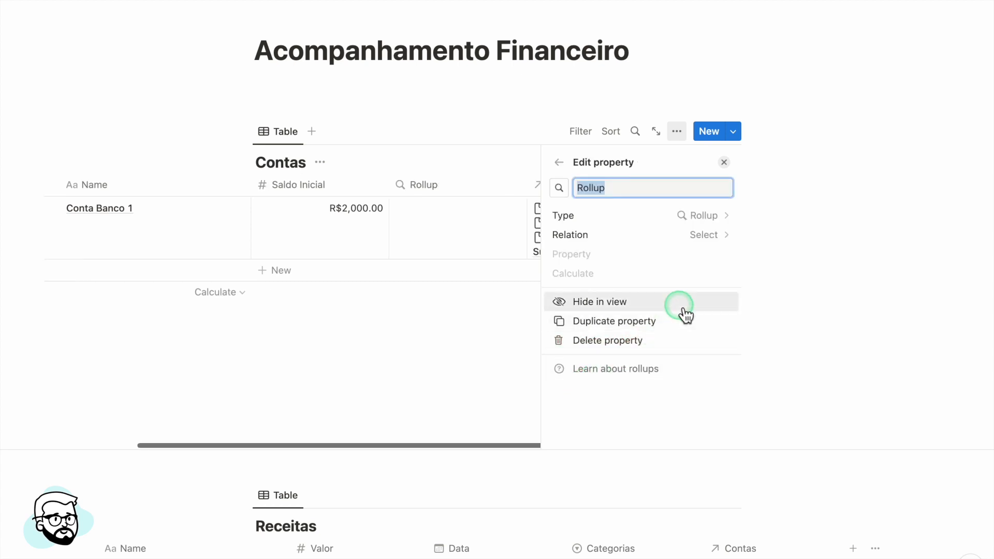
pyautogui.write('Despesas Totais')
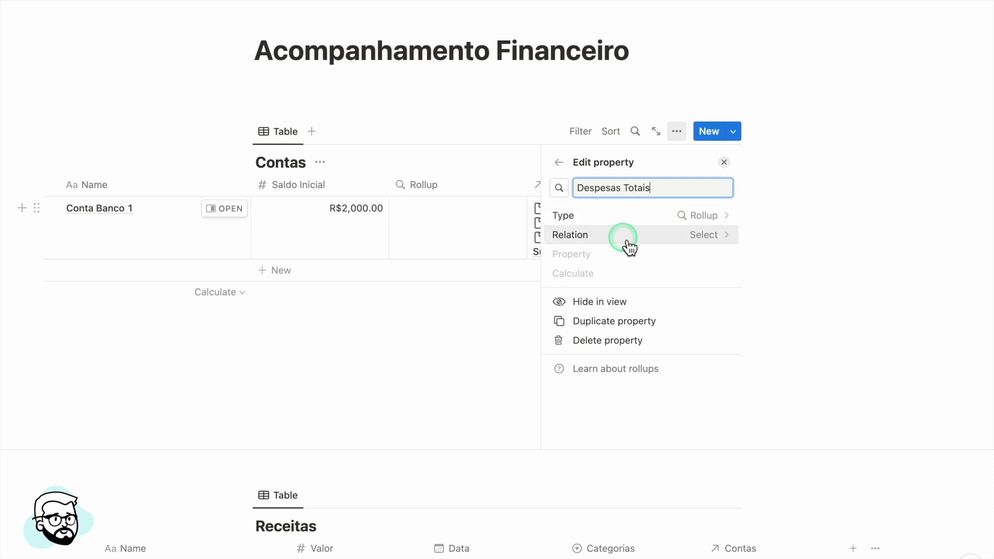
# Configure the Despesas Totais rollup to use the Despesas relation and calculate the Sum of its Valor property.
pyautogui.click(628, 243)
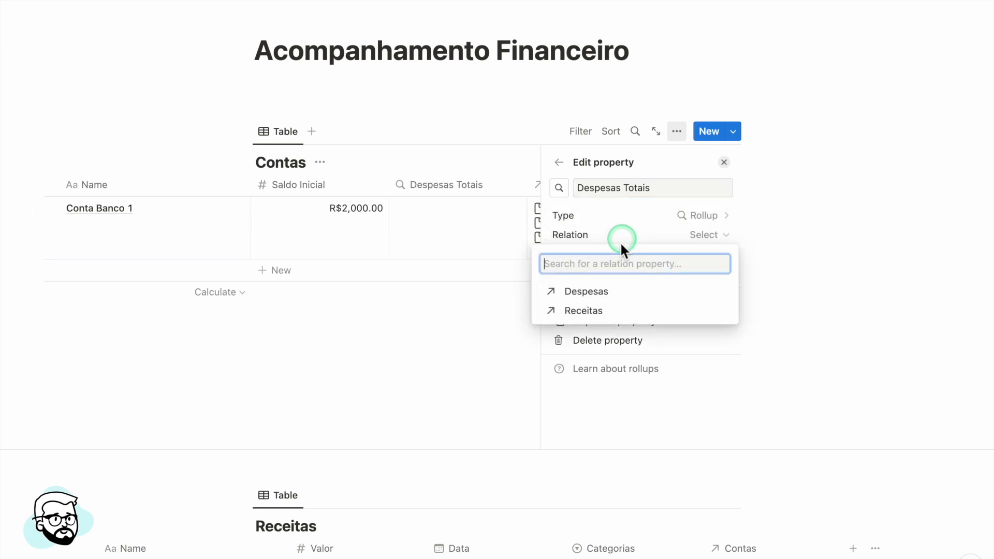
pyautogui.click(591, 291)
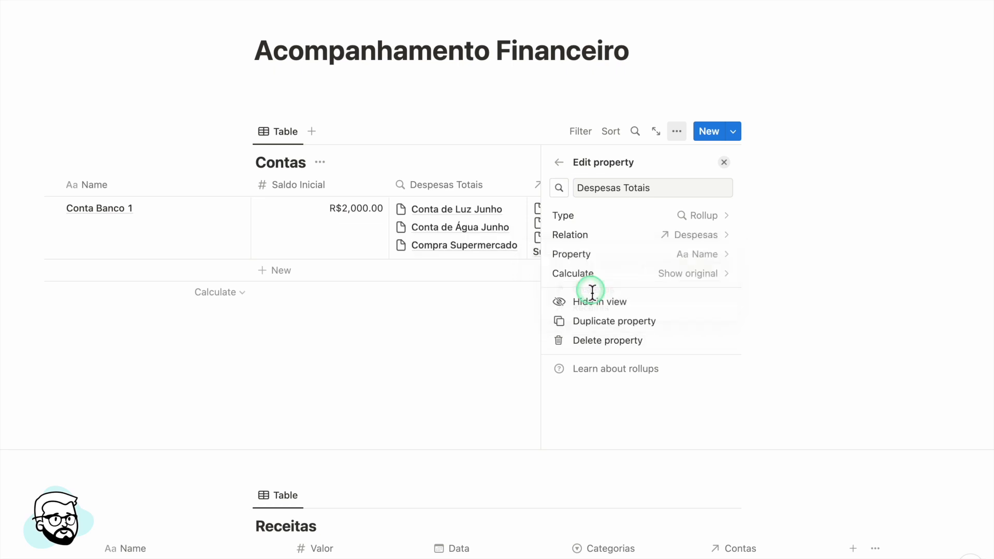
pyautogui.click(708, 265)
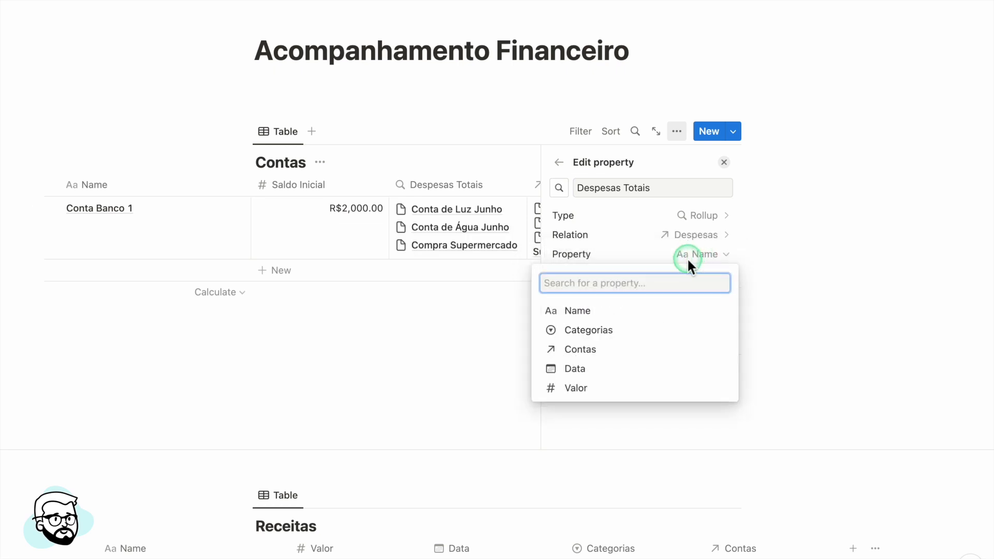
pyautogui.click(595, 390)
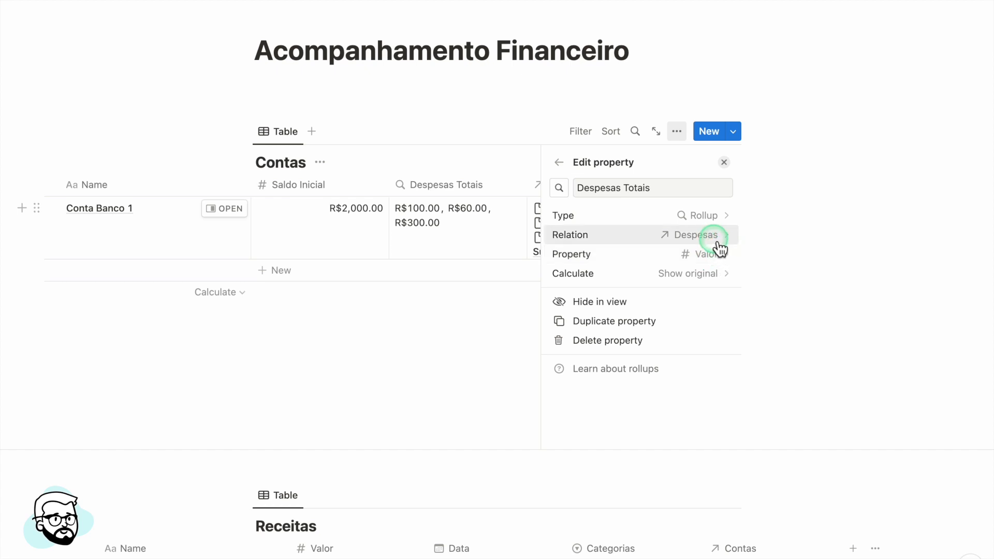
pyautogui.click(701, 275)
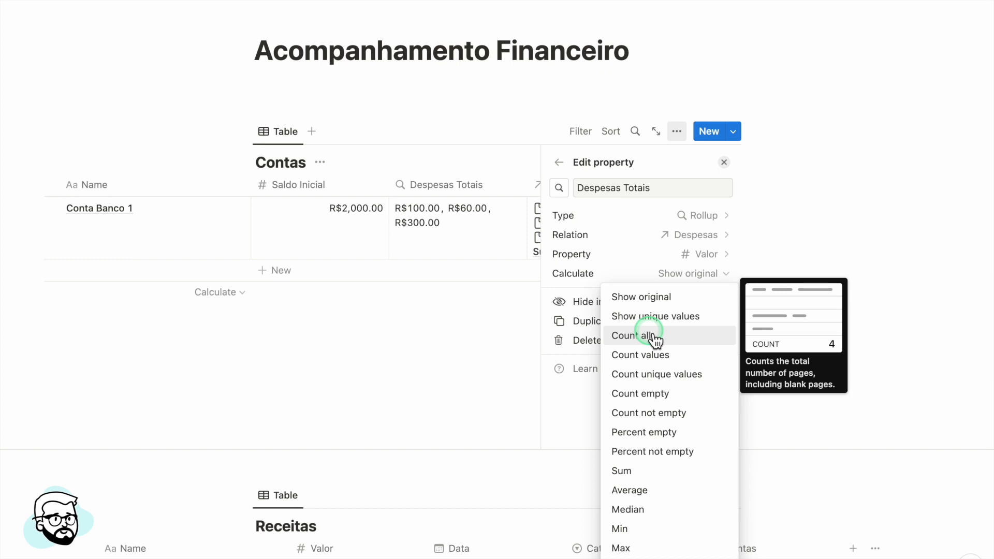
pyautogui.click(630, 473)
pyautogui.click(559, 163)
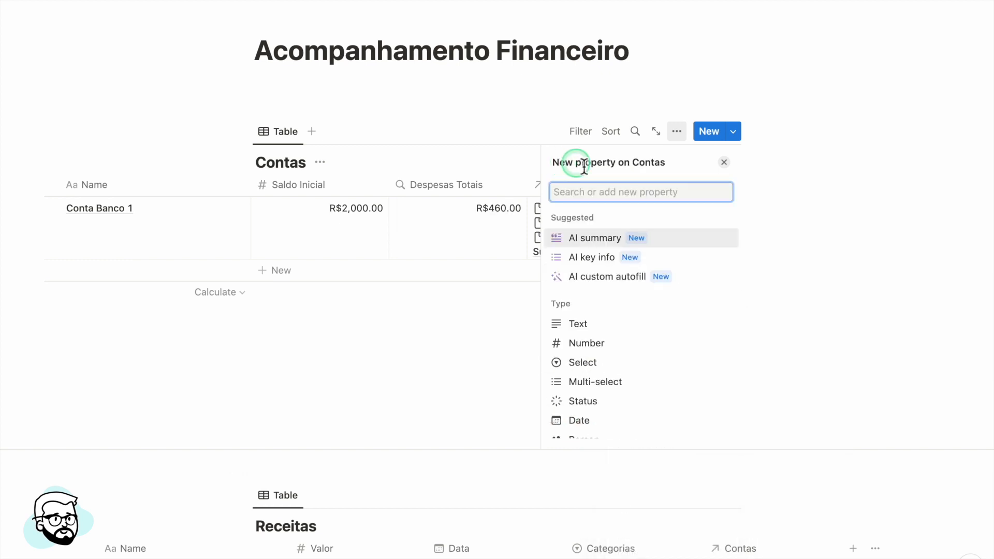
pyautogui.click(728, 161)
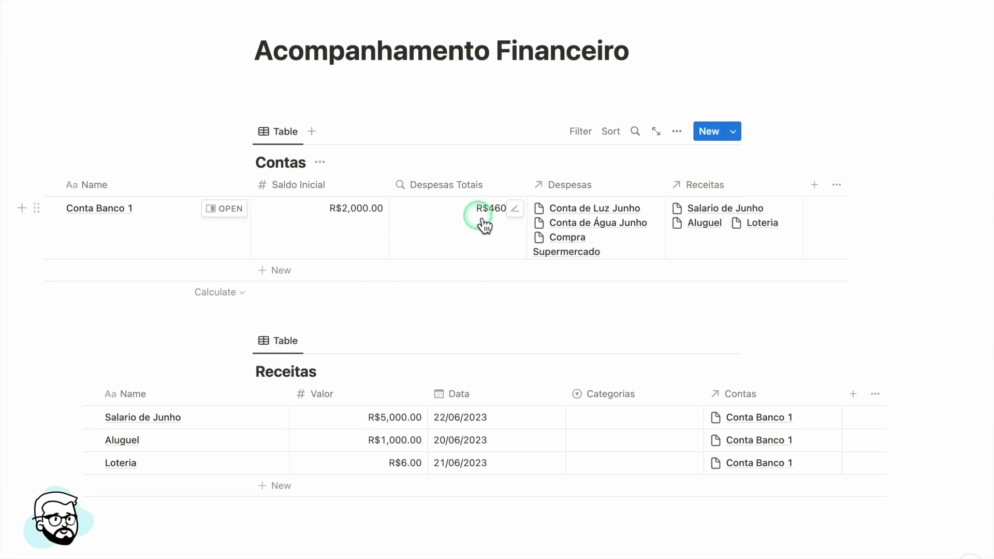
# Set the Valor of Conta de Água Junho in Despesas to 80 and check the Despesas Totais rollup in Contas.
pyautogui.scroll(-5, 439, 344)
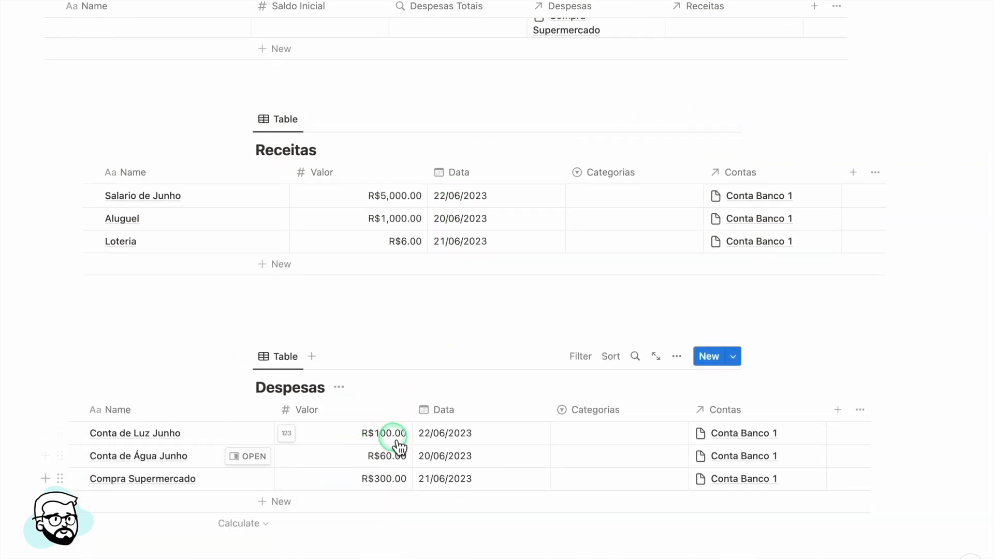
pyautogui.scroll(3, 439, 361)
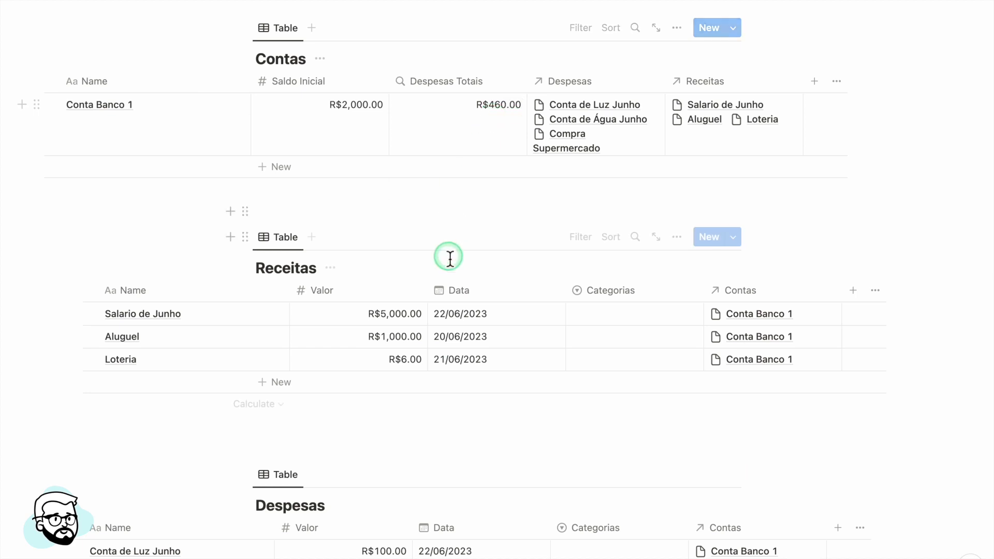
pyautogui.scroll(-3, 381, 342)
pyautogui.scroll(4, 383, 236)
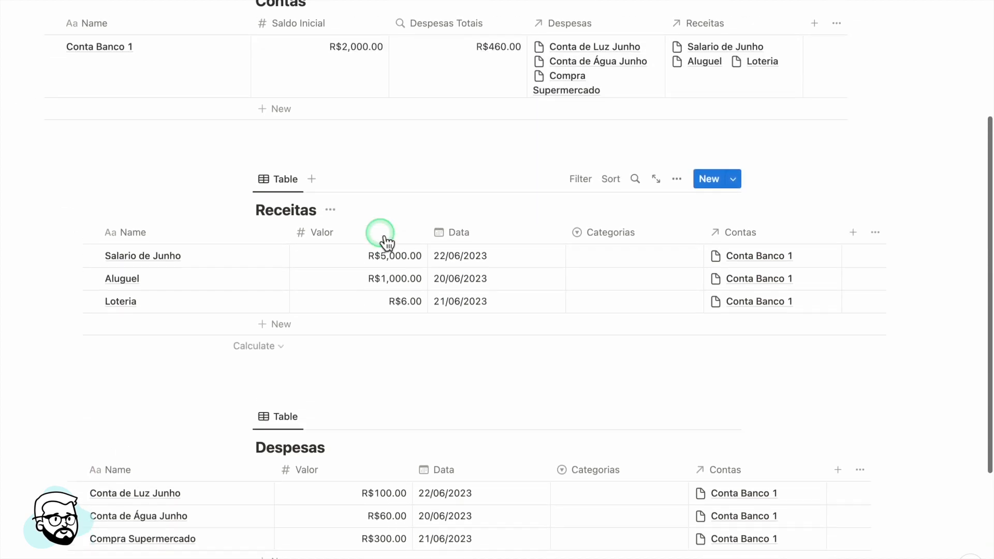
pyautogui.scroll(-5, 391, 296)
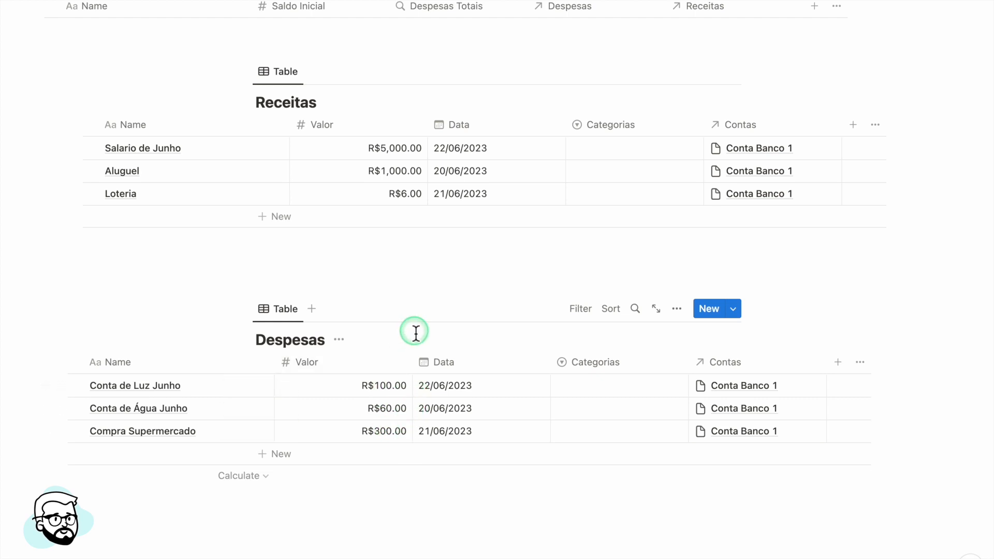
pyautogui.click(377, 409)
pyautogui.click(386, 408)
pyautogui.press('BackSpace')
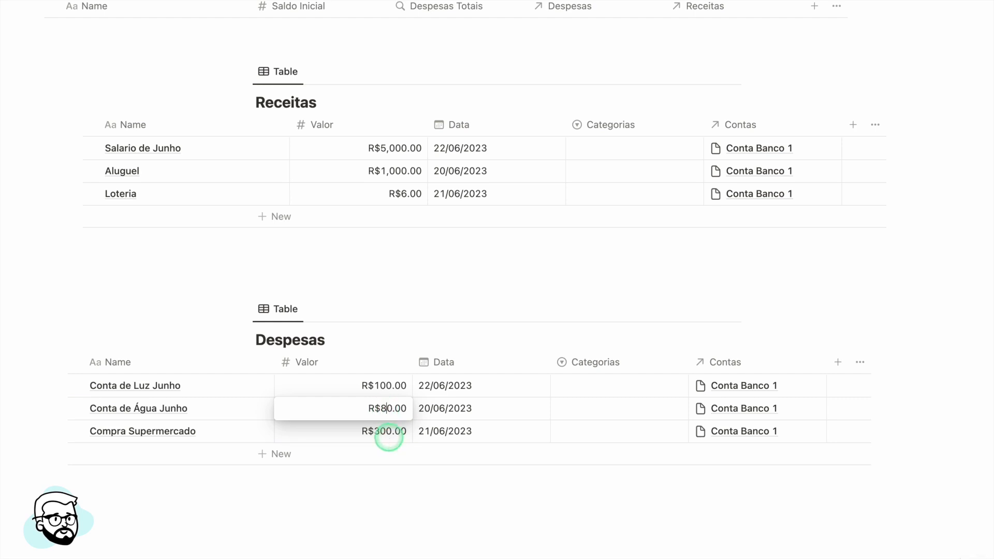
pyautogui.click(389, 438)
pyautogui.scroll(5, 498, 181)
pyautogui.click(492, 136)
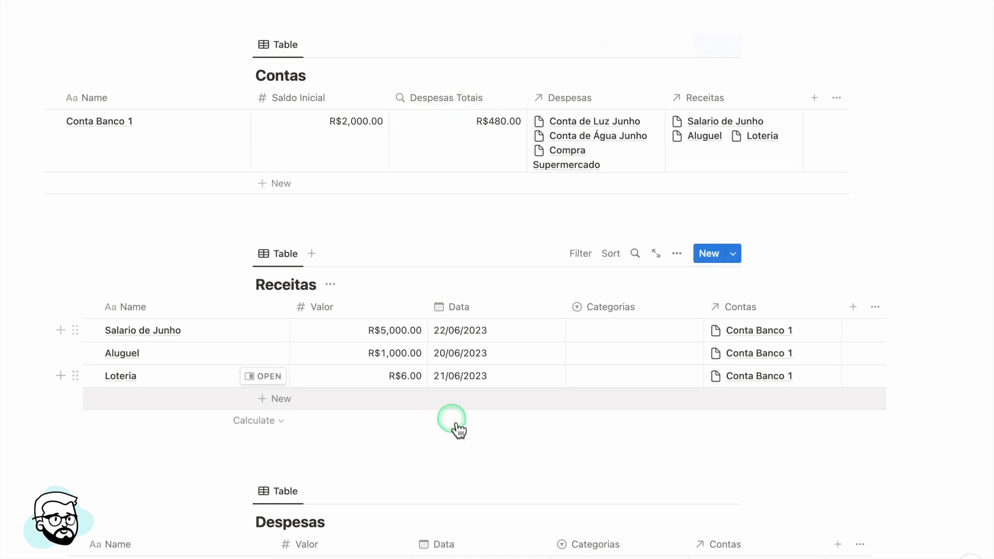
# Add a second Rollup property to Contas, based on the Receitas relation.
pyautogui.scroll(-3, 454, 418)
pyautogui.scroll(3, 508, 362)
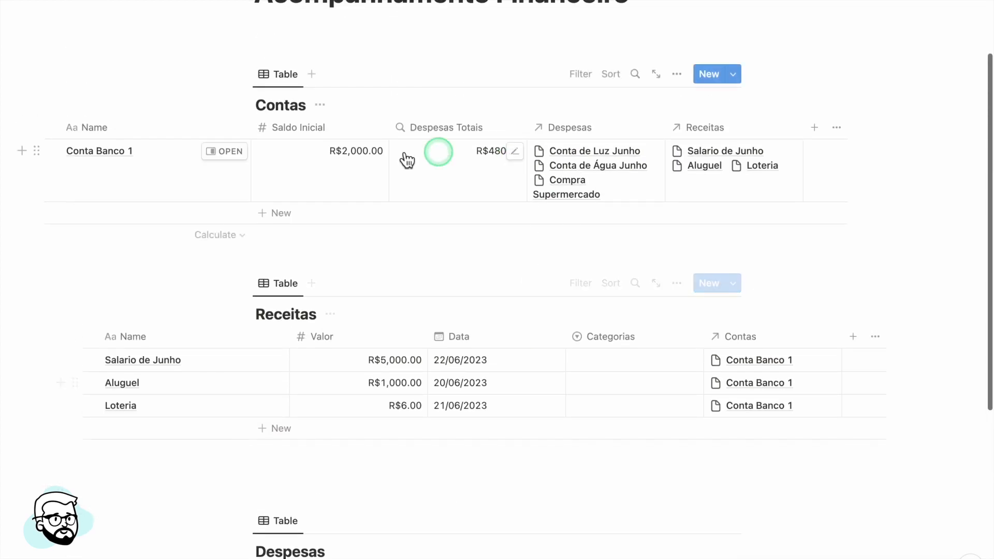
pyautogui.moveTo(470, 240)
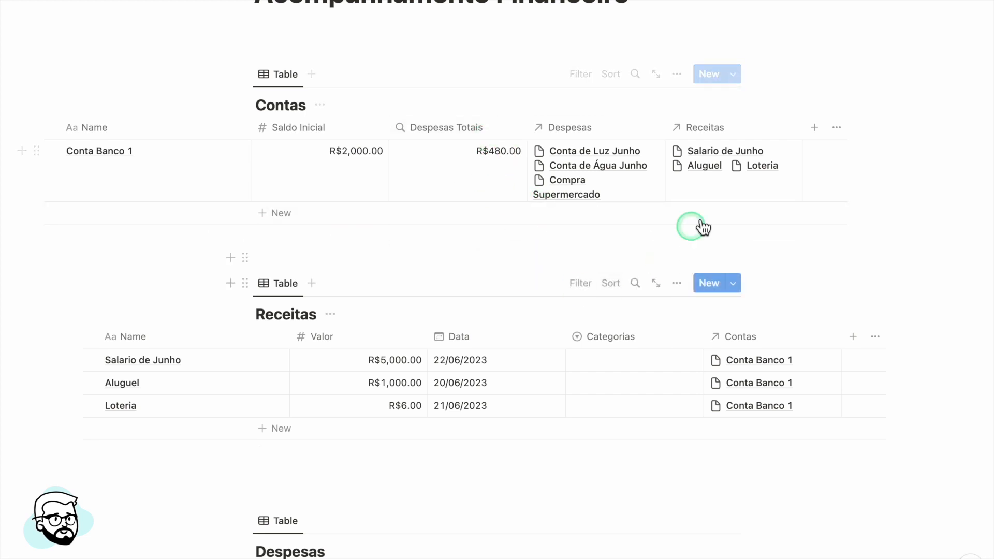
pyautogui.click(818, 129)
pyautogui.scroll(-5, 646, 217)
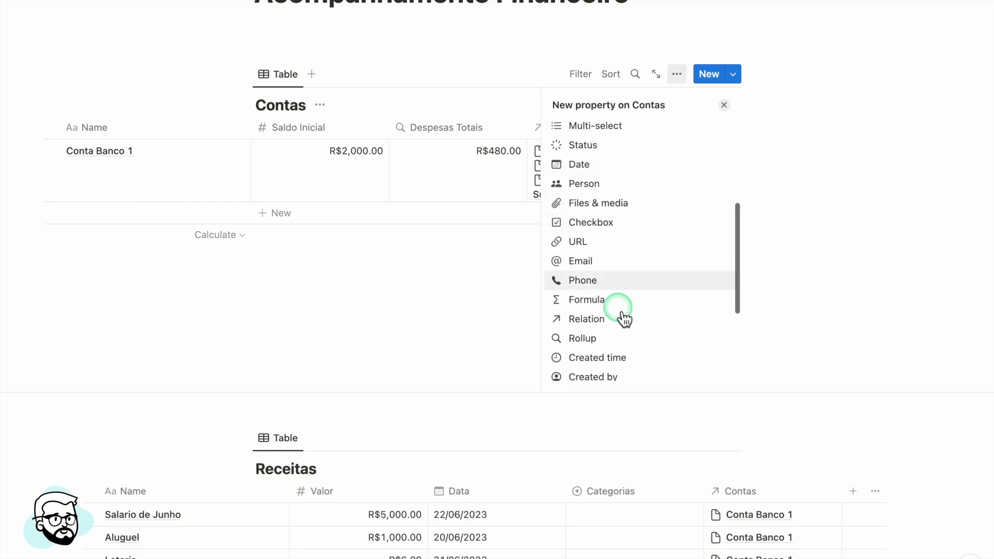
pyautogui.click(601, 314)
pyautogui.click(612, 179)
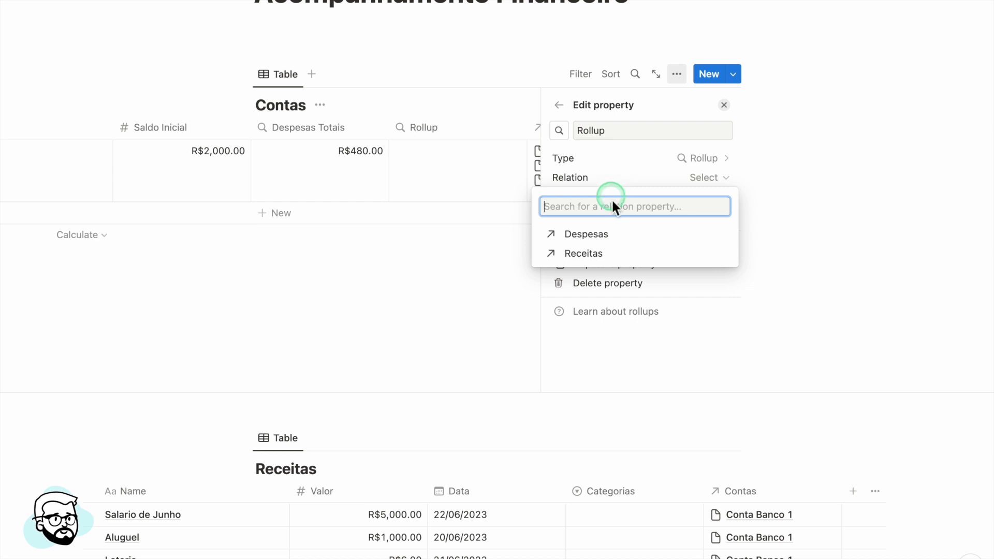
pyautogui.click(605, 254)
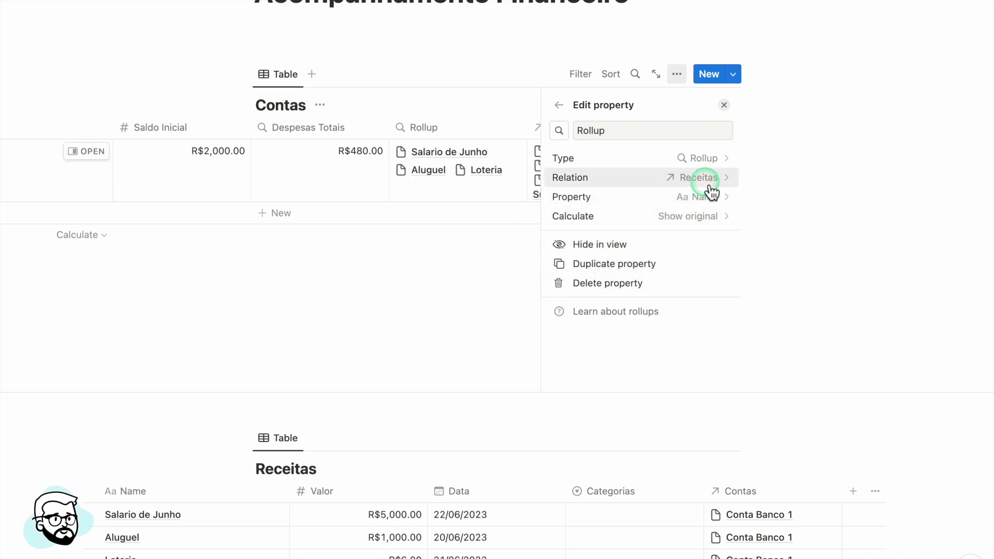
# Make the new Receitas-based rollup calculate the Sum of Valor and name it "Receitas Totais".
pyautogui.click(696, 197)
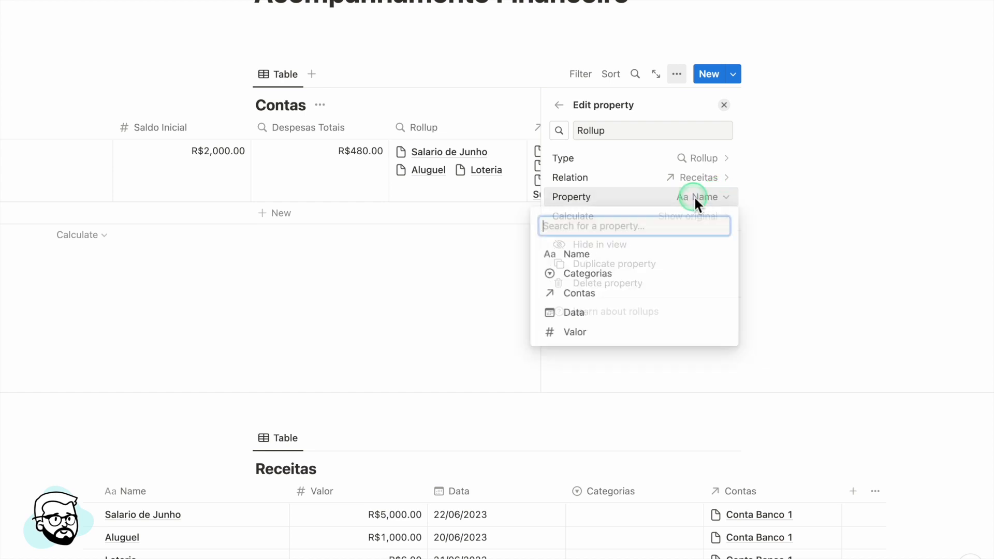
pyautogui.click(576, 331)
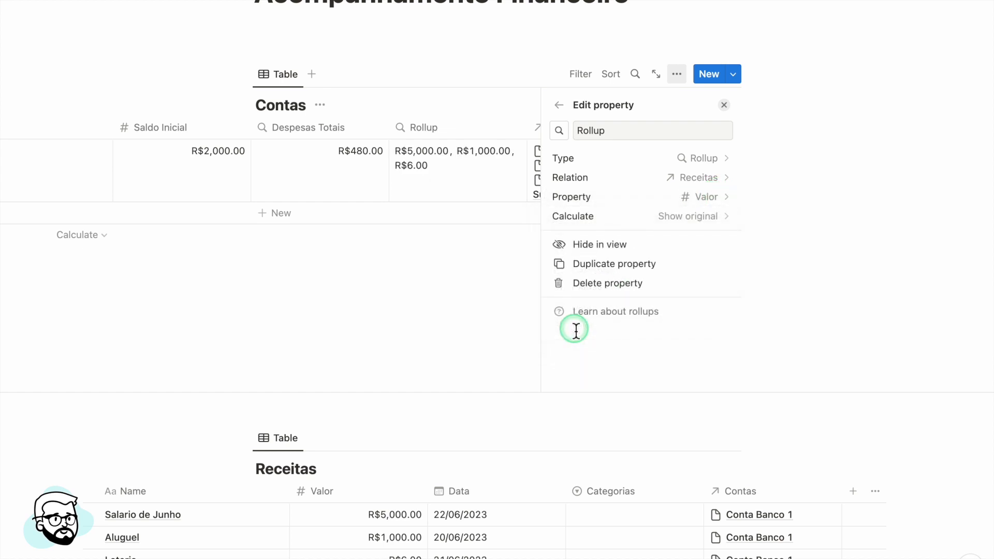
pyautogui.click(670, 217)
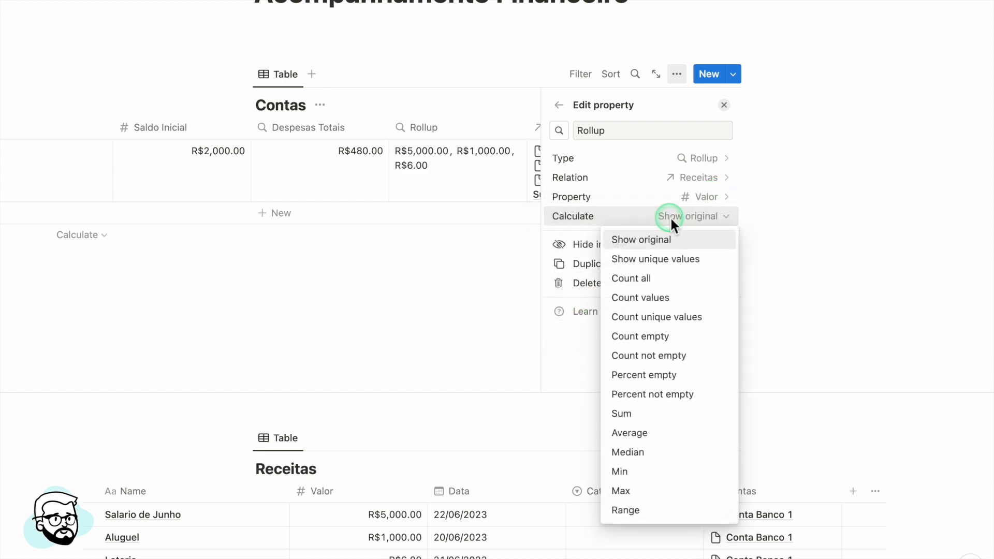
pyautogui.click(648, 420)
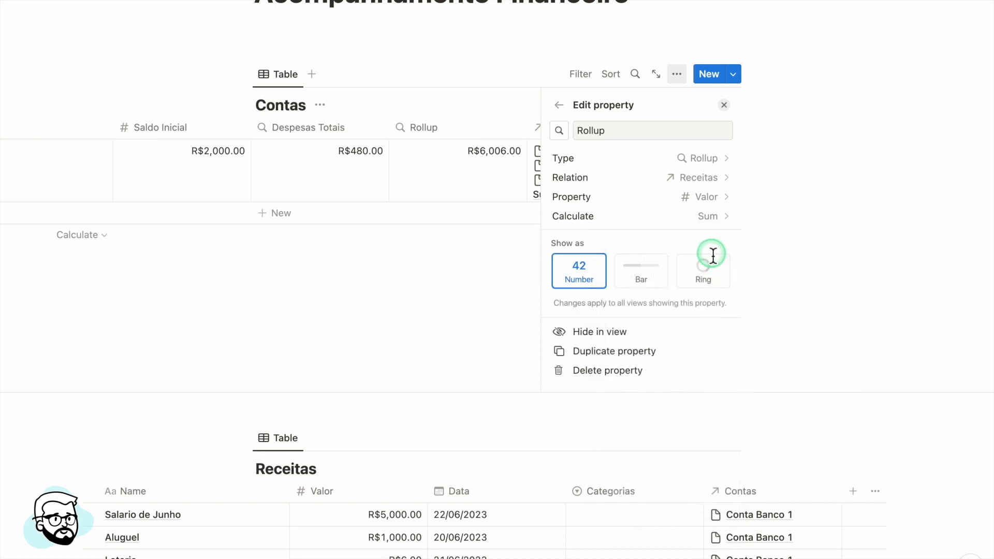
pyautogui.doubleClick(641, 132)
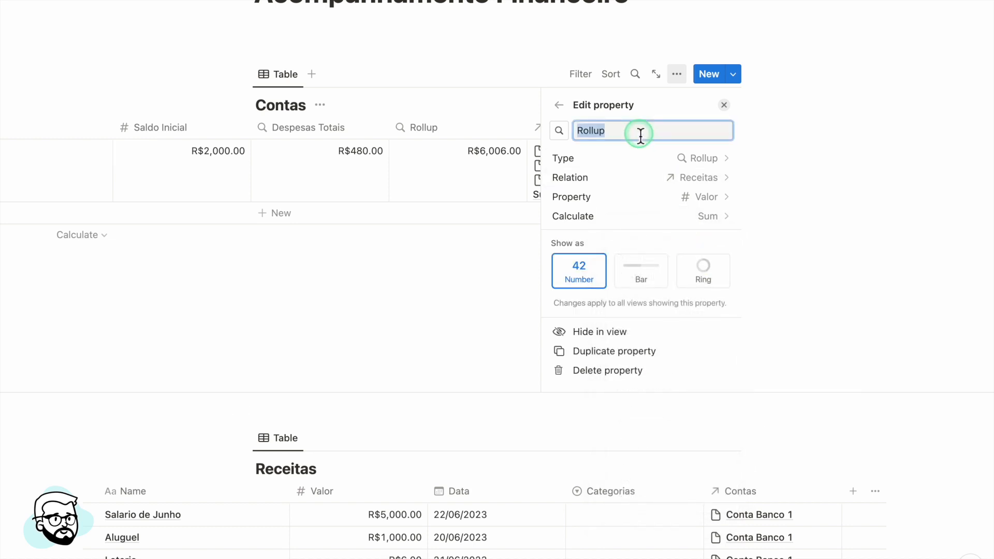
pyautogui.write('Receitas Totais')
pyautogui.click(725, 105)
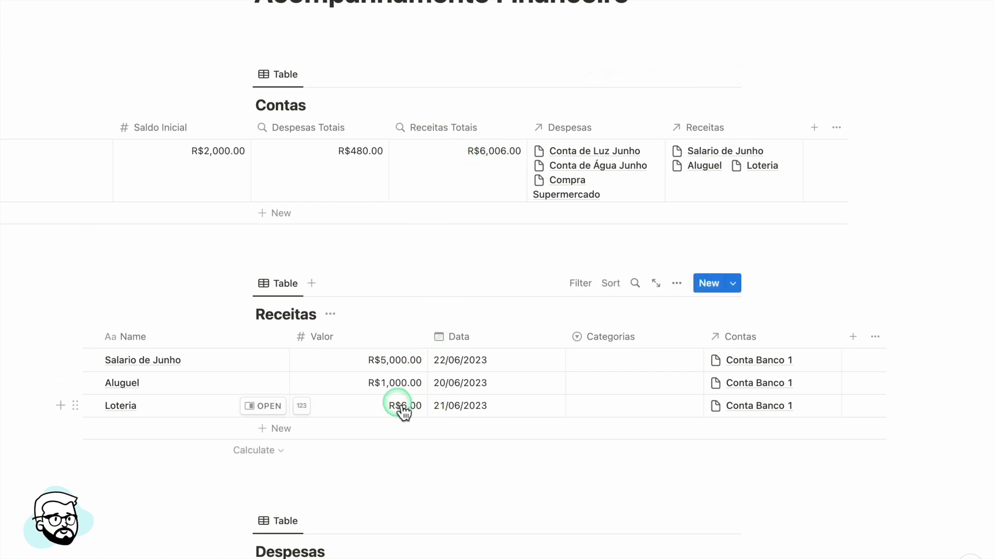
# Add a Formula property named "Saldo" to the Contas database.
pyautogui.scroll(2, 444, 284)
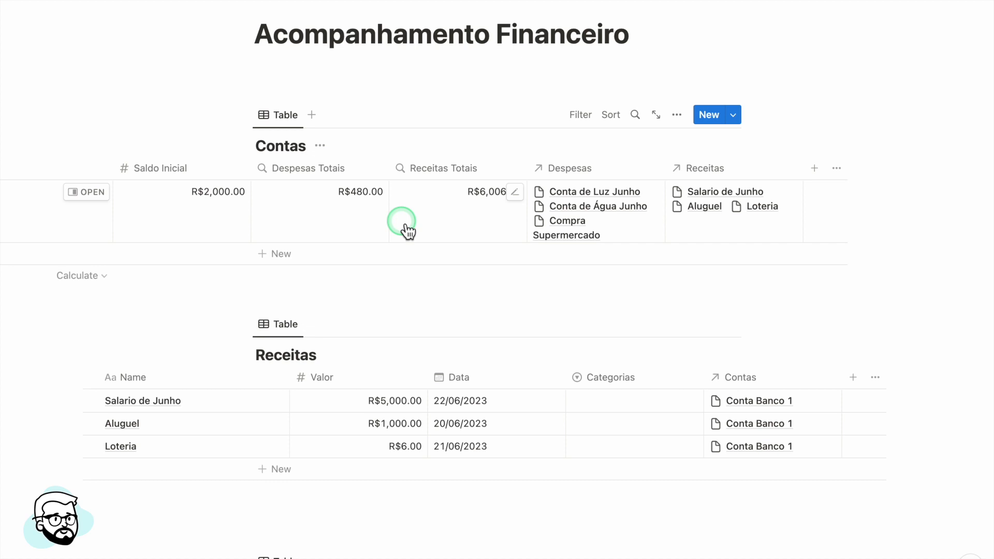
pyautogui.hscroll(-5, 407, 228)
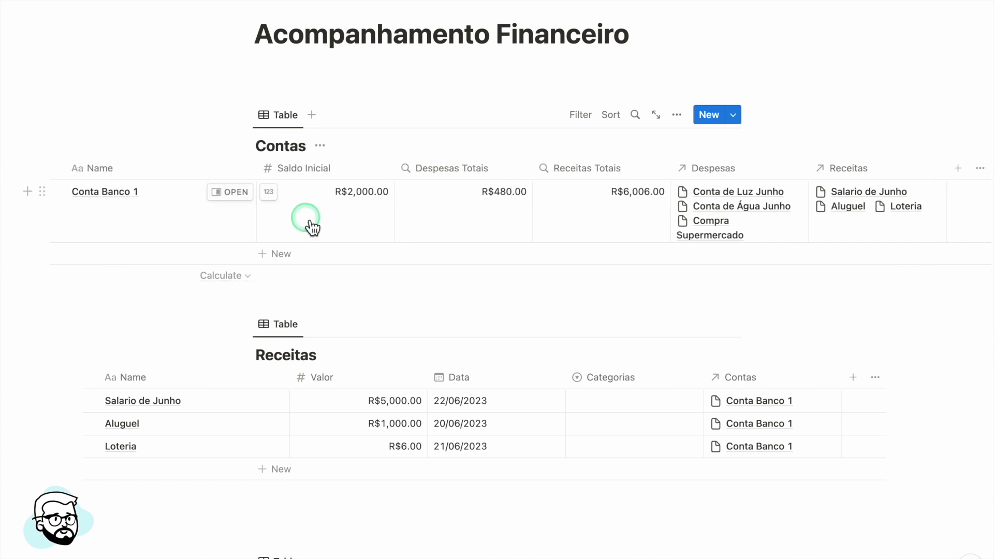
pyautogui.hscroll(5, 310, 226)
pyautogui.click(706, 179)
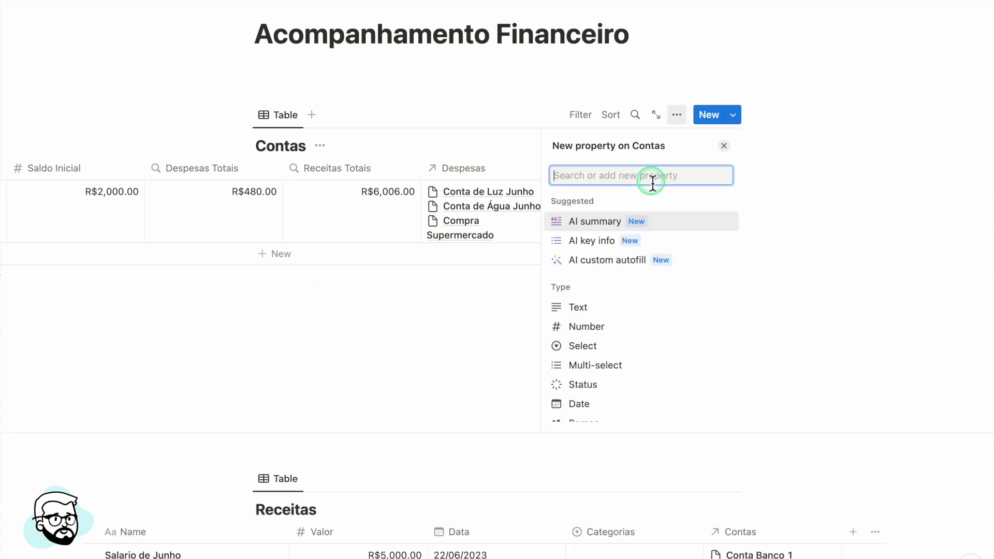
pyautogui.scroll(-5, 616, 272)
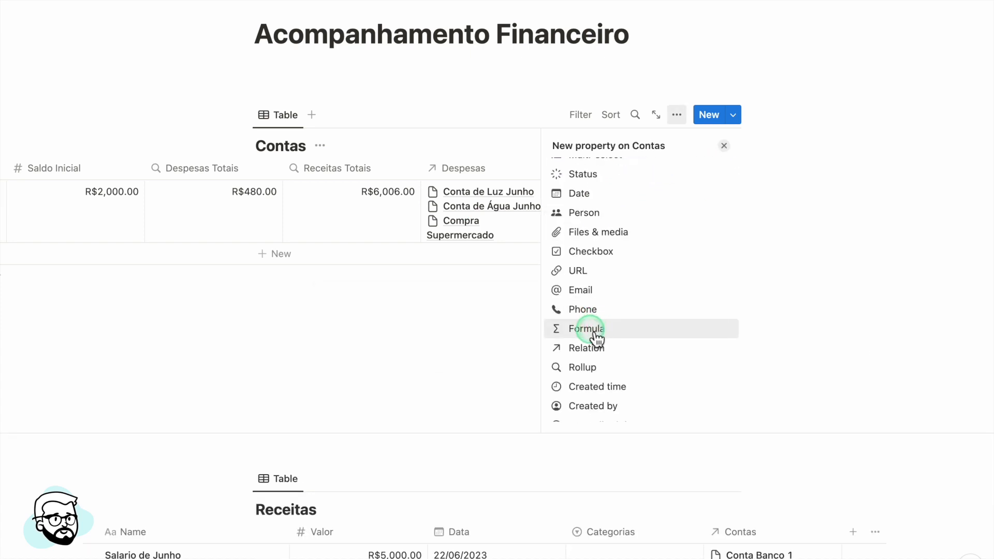
pyautogui.click(595, 333)
pyautogui.moveTo(638, 173); pyautogui.dragTo(574, 166)
pyautogui.write('Saldo')
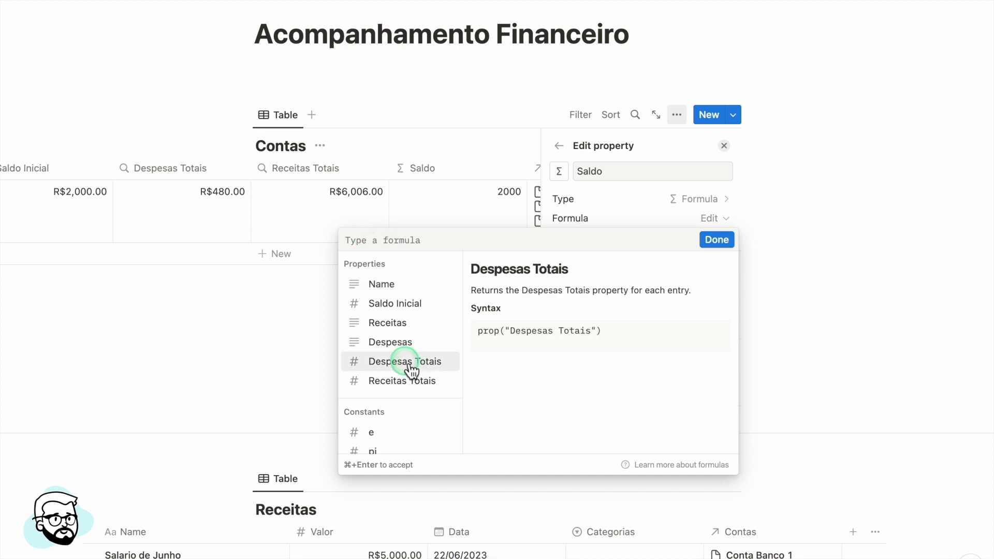
# Set the Saldo formula to prop("Saldo Inicial")+prop("Receitas Totais")-prop("Despesas Totais").
pyautogui.scroll(-10, 407, 370)
pyautogui.scroll(-10, 407, 371)
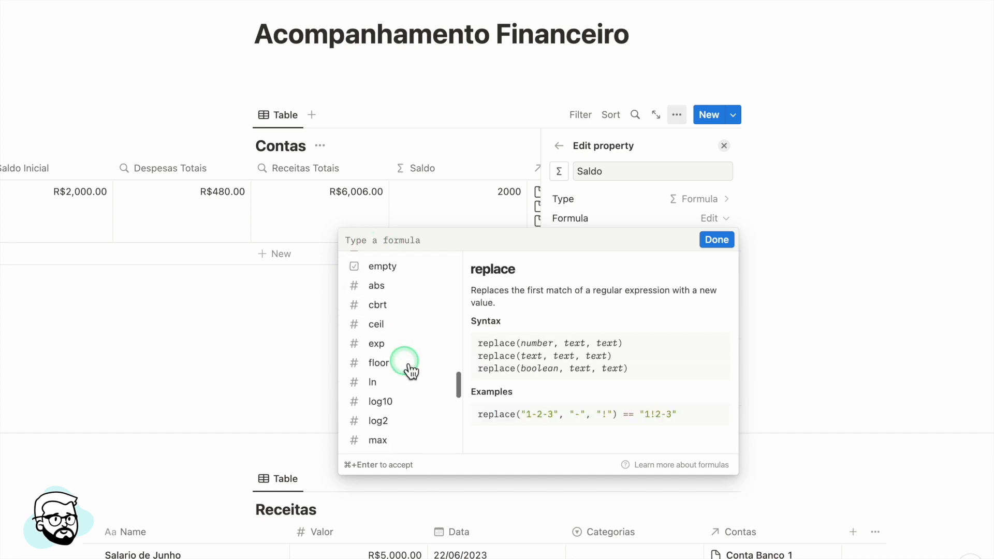
pyautogui.scroll(20, 408, 365)
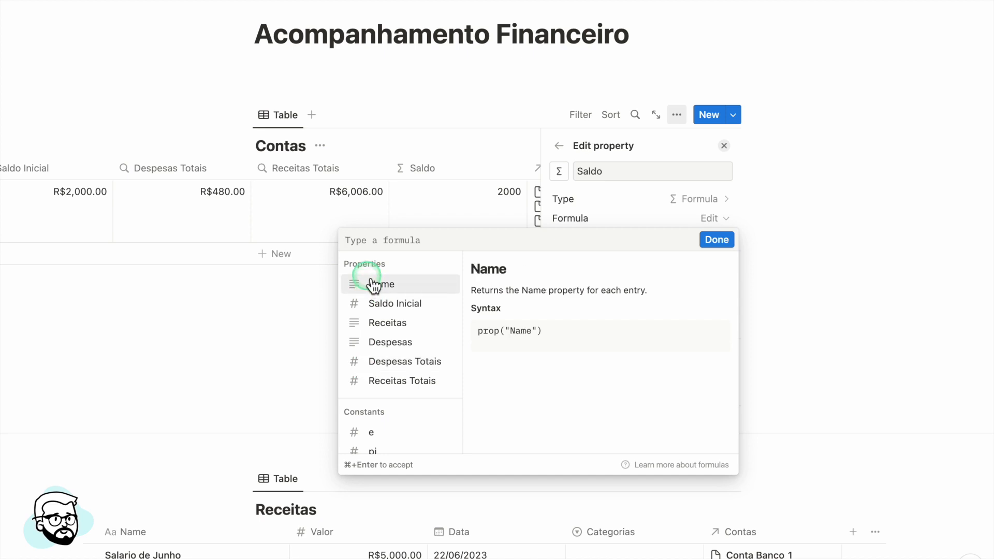
pyautogui.click(372, 307)
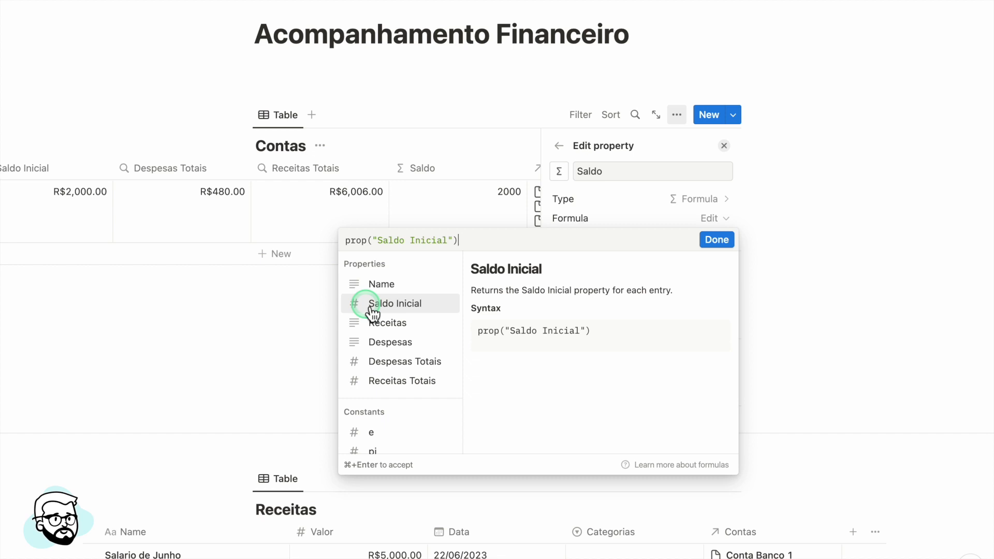
pyautogui.write('+')
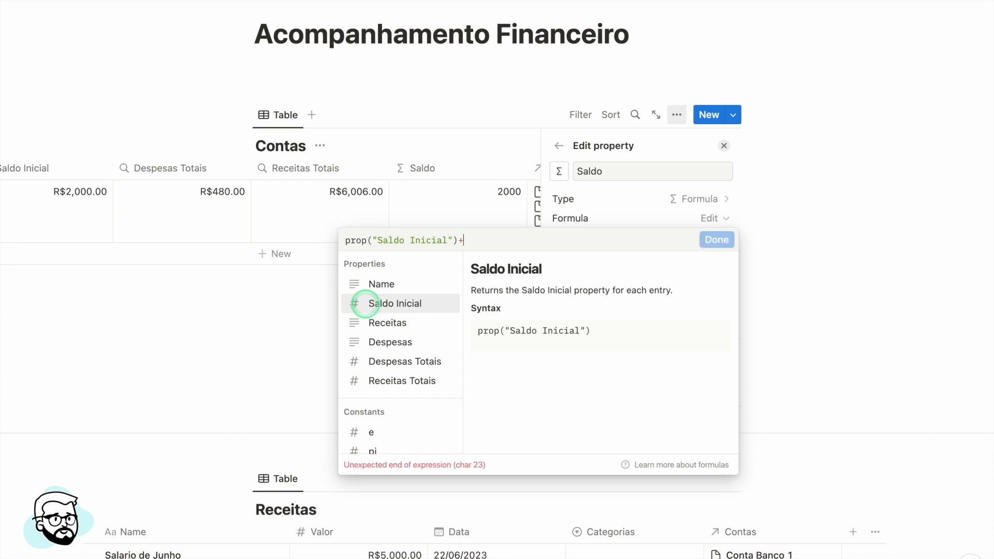
pyautogui.click(409, 383)
pyautogui.write('-')
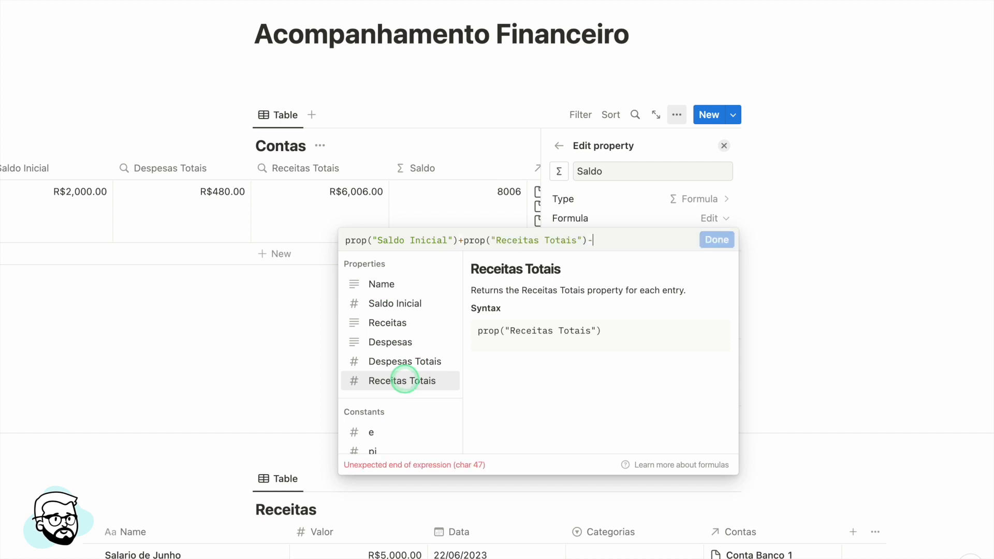
pyautogui.click(403, 361)
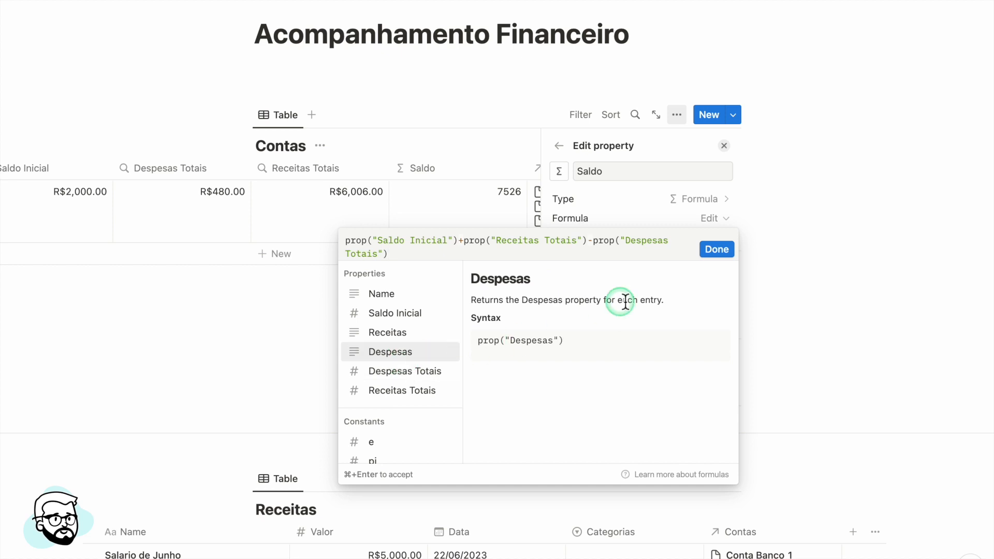
pyautogui.click(717, 249)
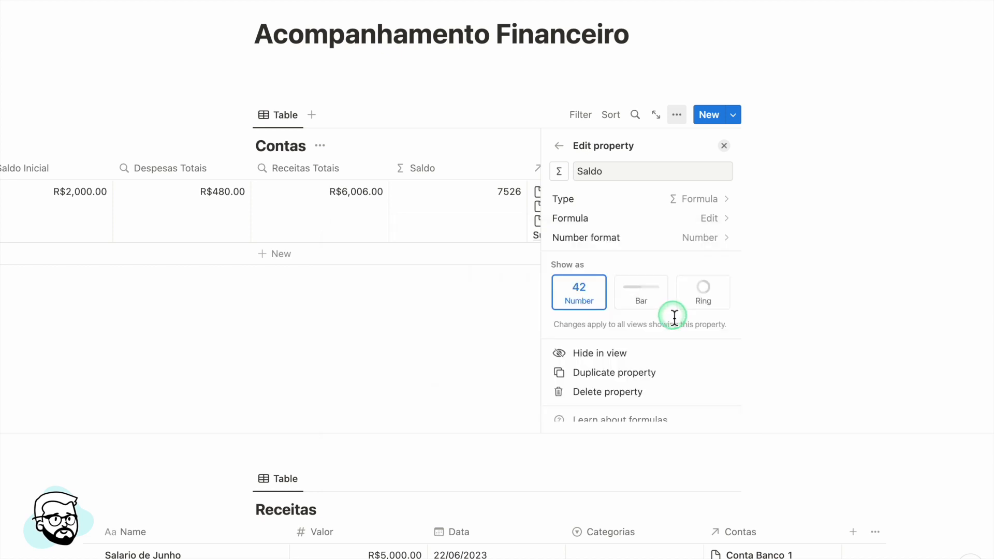
pyautogui.click(725, 146)
# Format the Saldo values in Contas as Brazilian real currency (R$).
pyautogui.hscroll(-5, 375, 202)
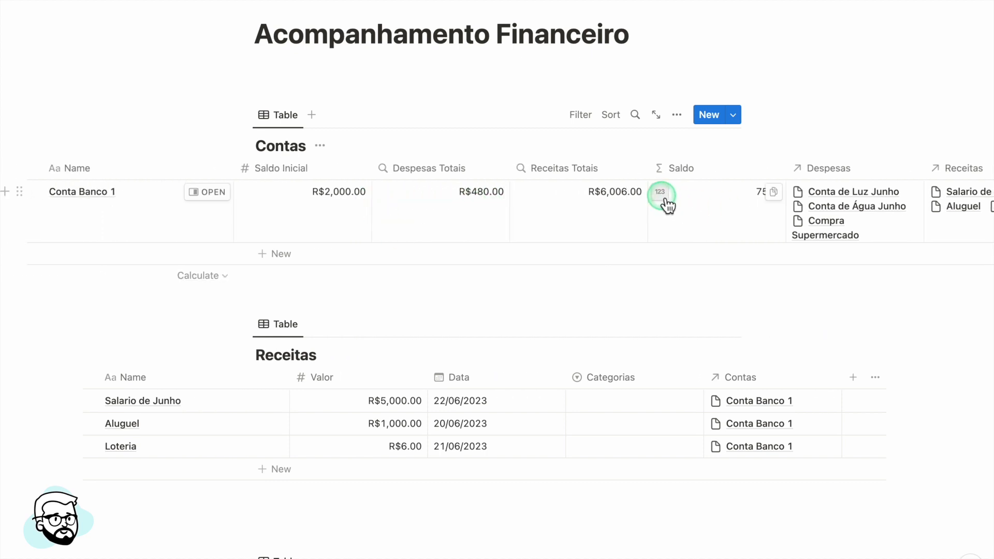
pyautogui.click(660, 192)
pyautogui.click(570, 252)
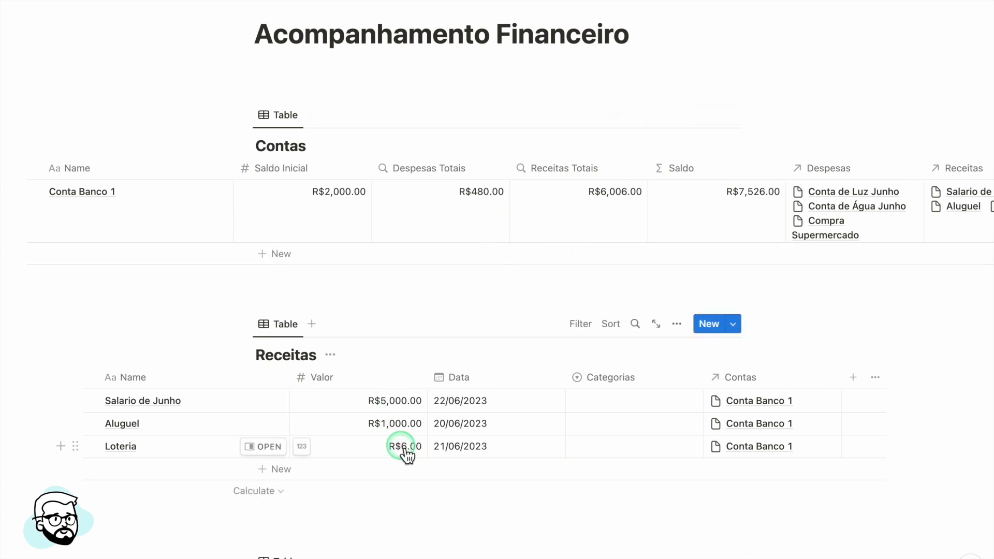
# Set the Valor of the Loteria entry in Receitas to 480.
pyautogui.click(422, 449)
pyautogui.click(461, 475)
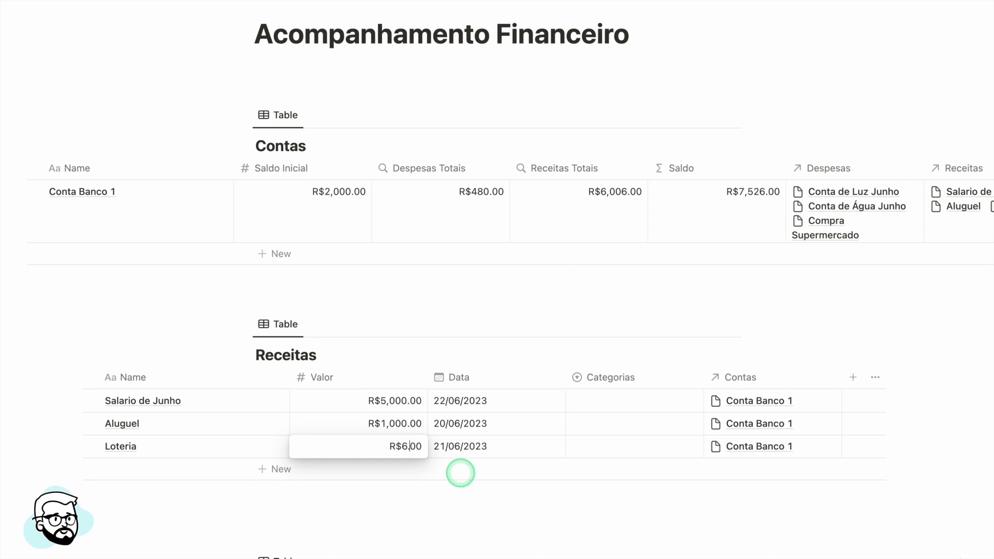
pyautogui.write('8')
pyautogui.write('0')
pyautogui.press('Return')
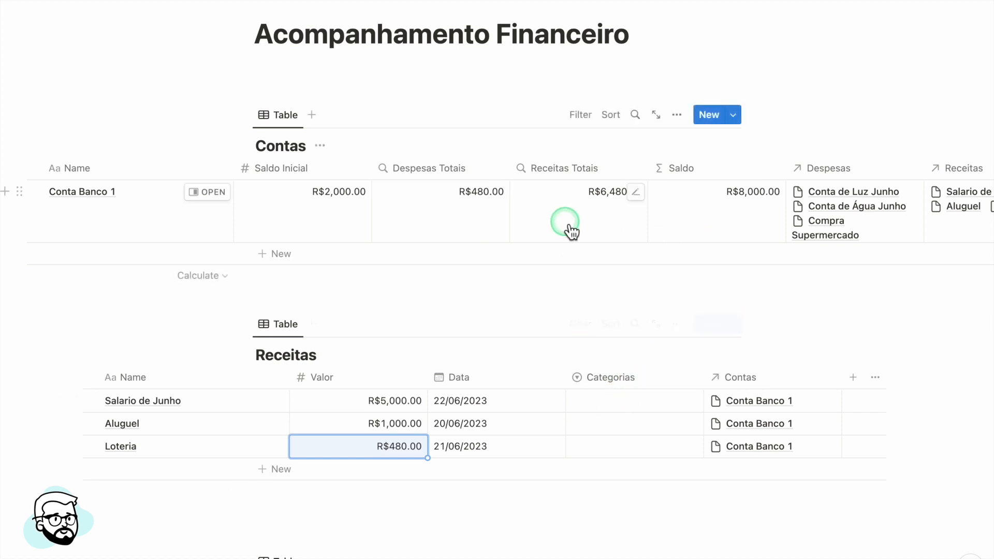
# Add a Gallery view named "Contas" to the Contas database.
pyautogui.scroll(2, 515, 274)
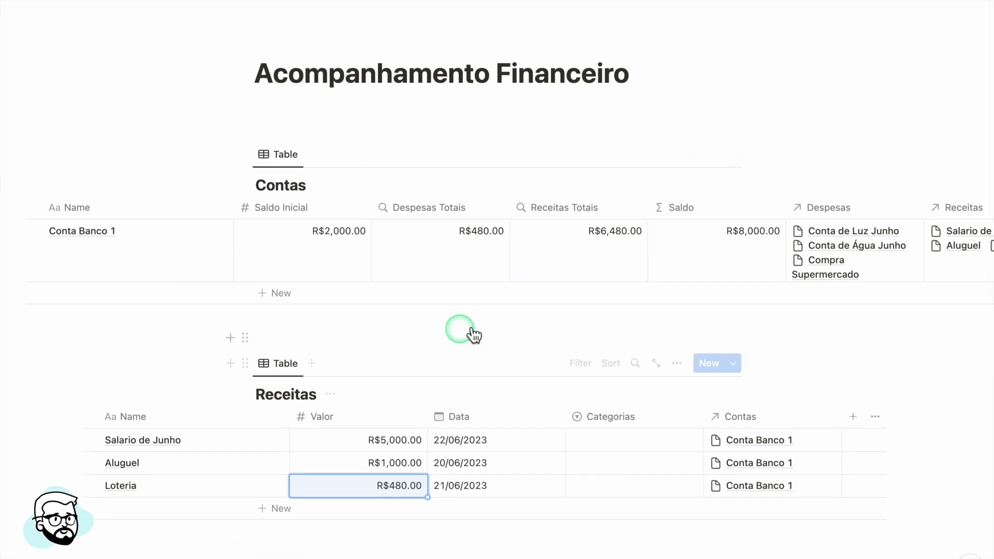
pyautogui.hscroll(3, 508, 270)
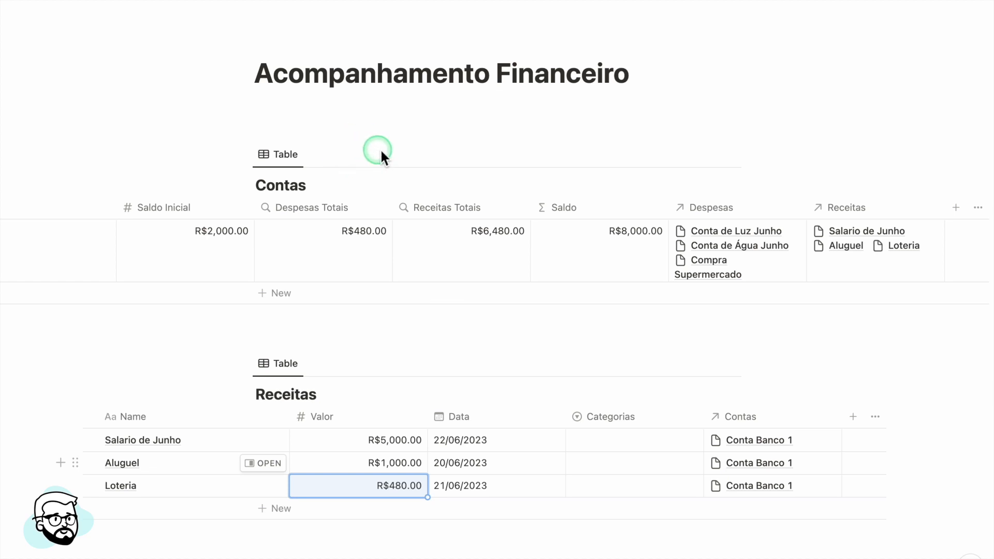
pyautogui.moveTo(325, 165)
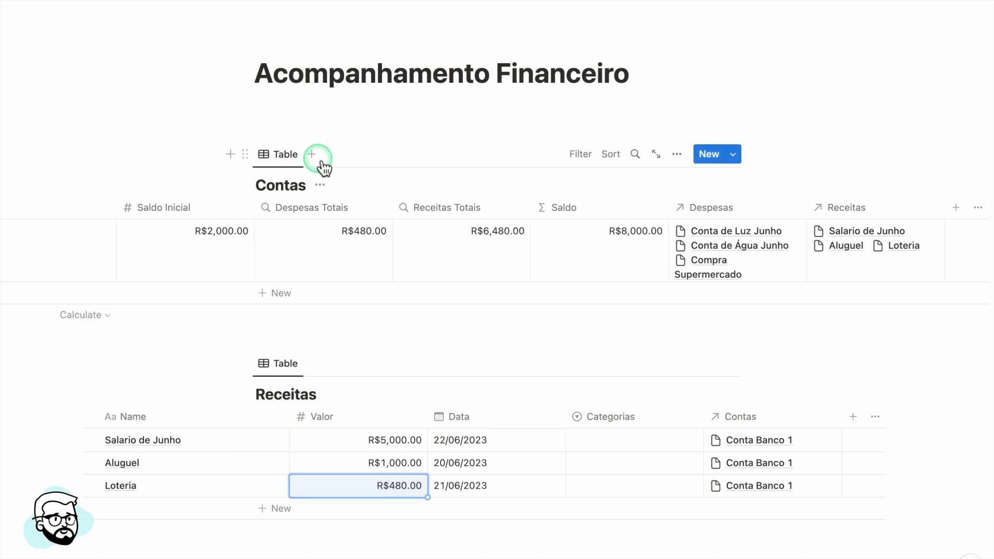
pyautogui.click(318, 159)
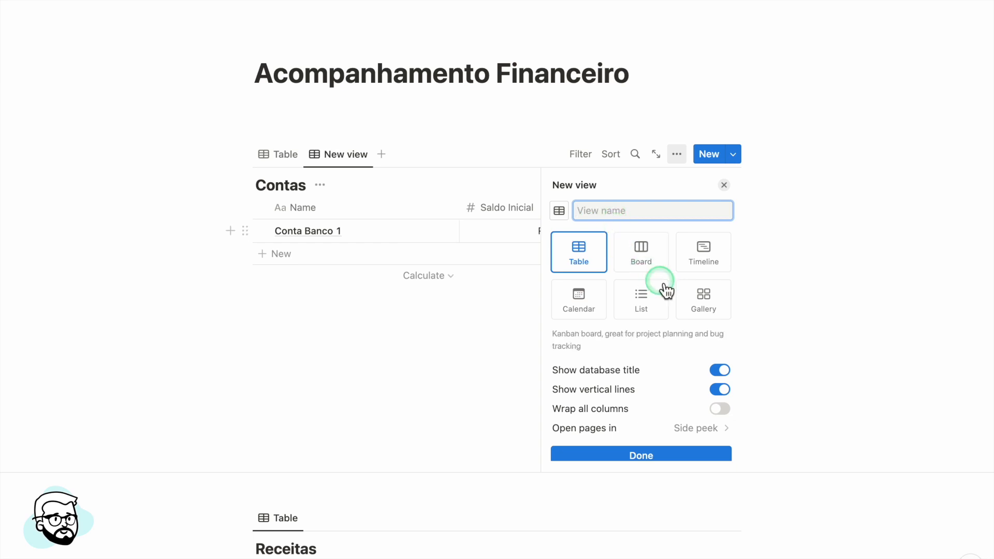
pyautogui.click(712, 307)
pyautogui.click(594, 213)
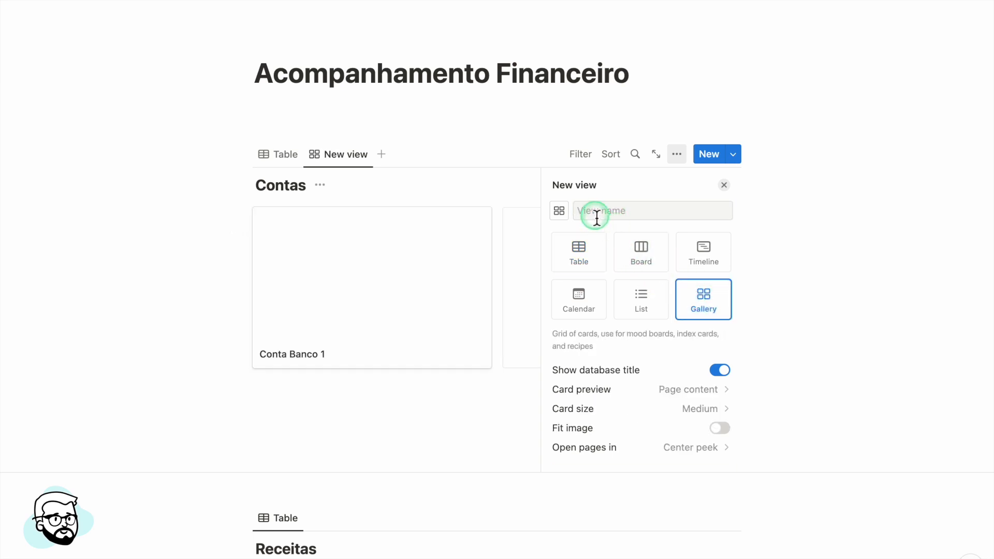
pyautogui.write('Contas')
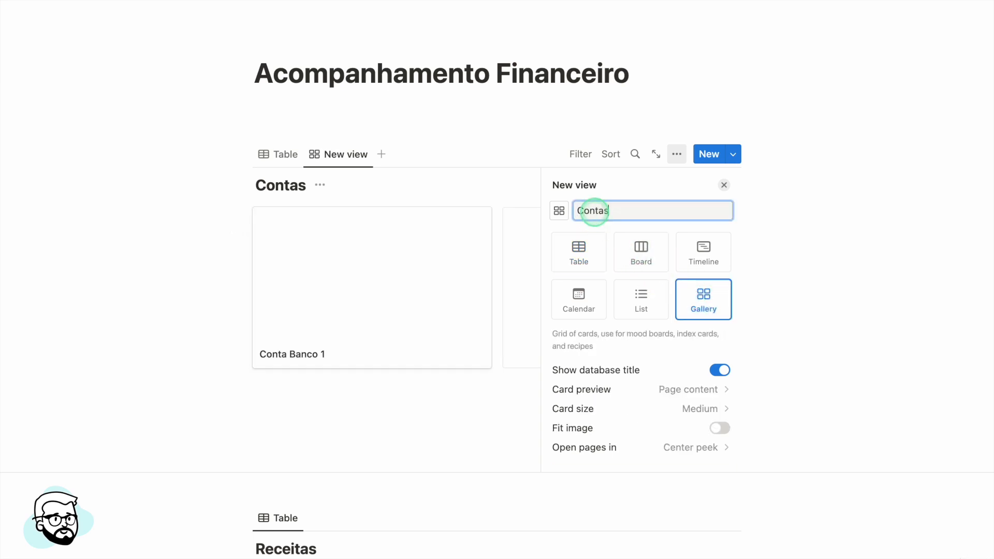
pyautogui.press('Return')
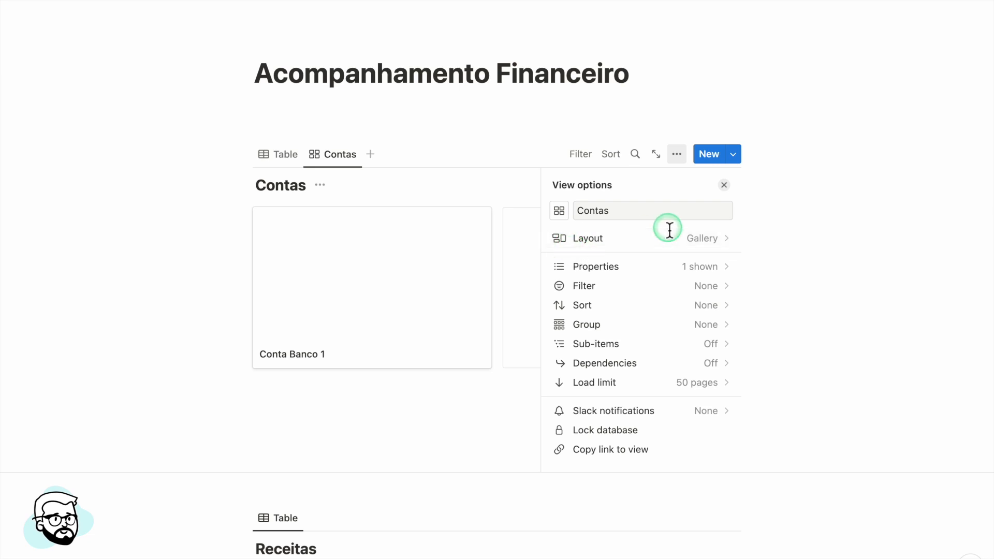
# Turn off the database title in the layout of the Contas gallery view.
pyautogui.click(622, 250)
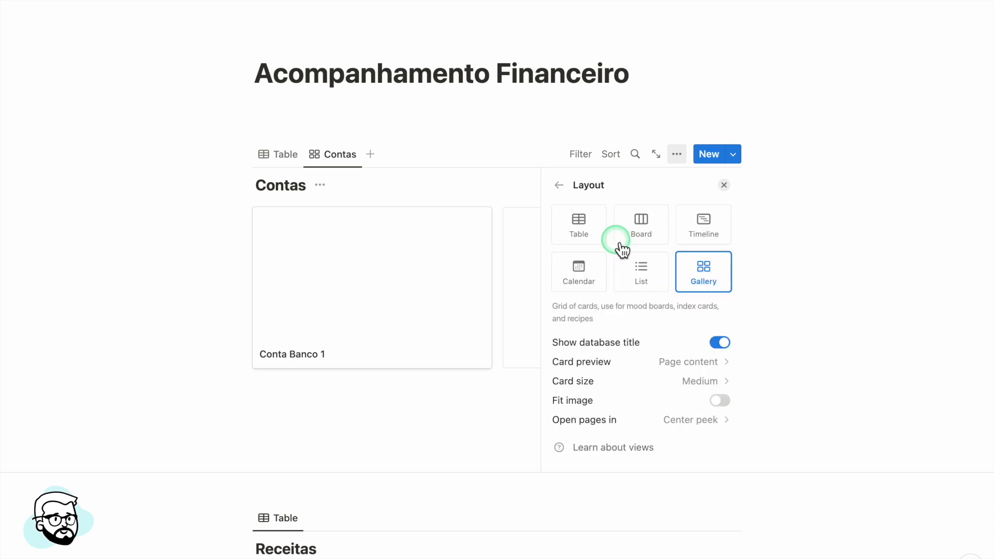
pyautogui.click(730, 347)
pyautogui.click(726, 345)
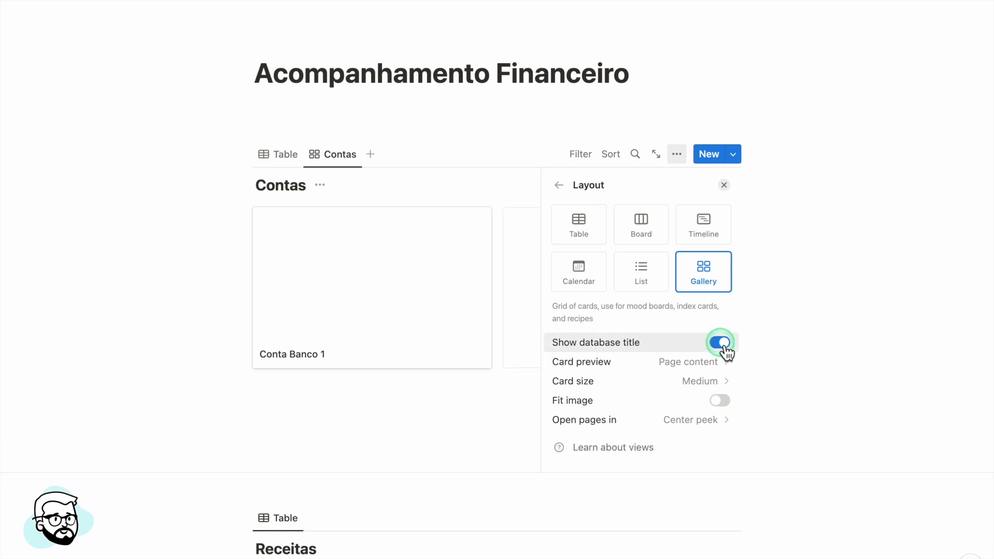
pyautogui.click(725, 346)
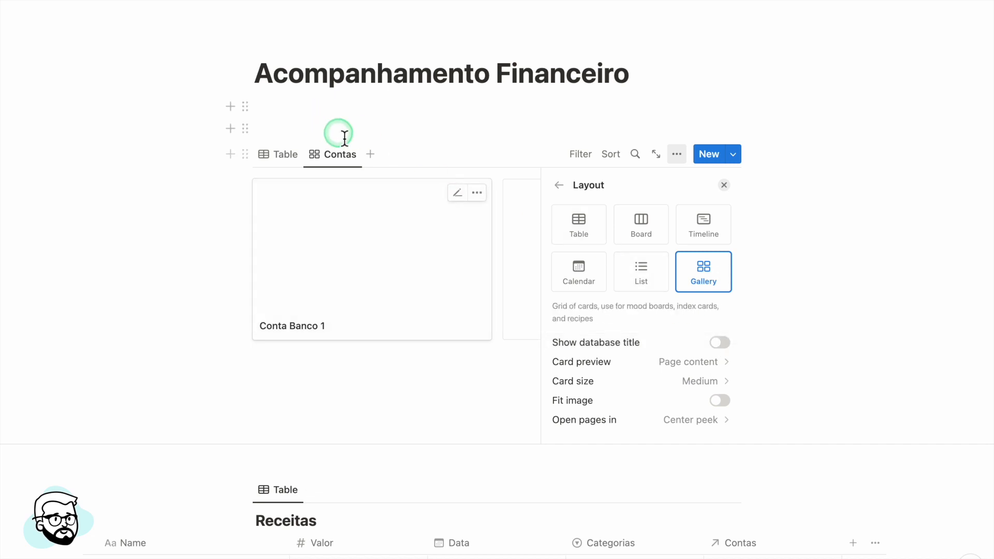
# Check the gallery's card preview options and try the Small card size before restoring Medium.
pyautogui.click(702, 365)
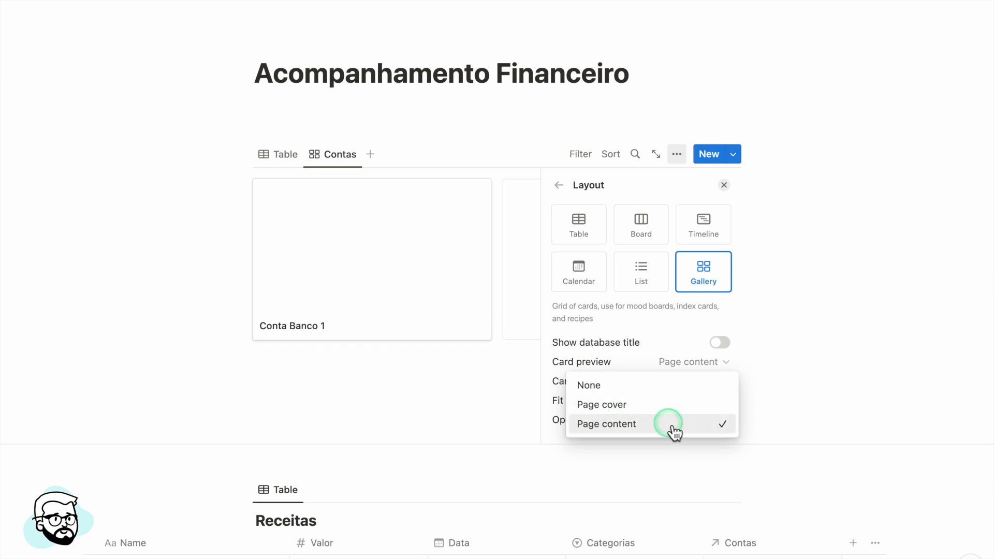
pyautogui.click(771, 357)
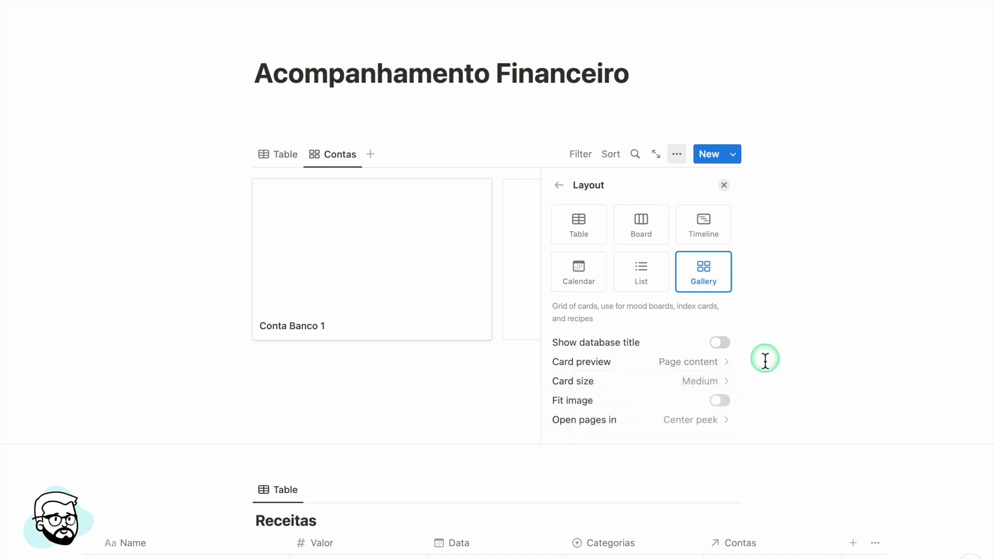
pyautogui.click(707, 382)
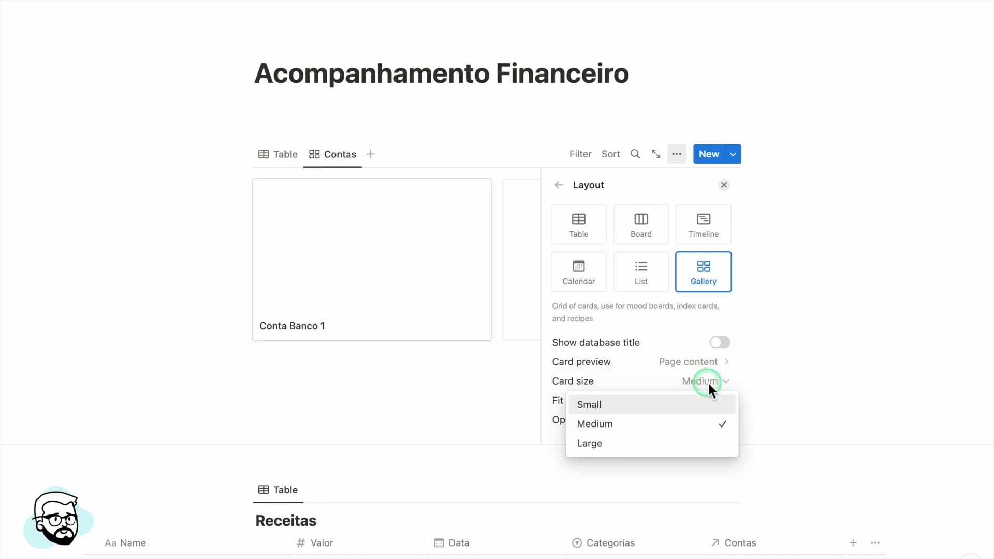
pyautogui.click(708, 408)
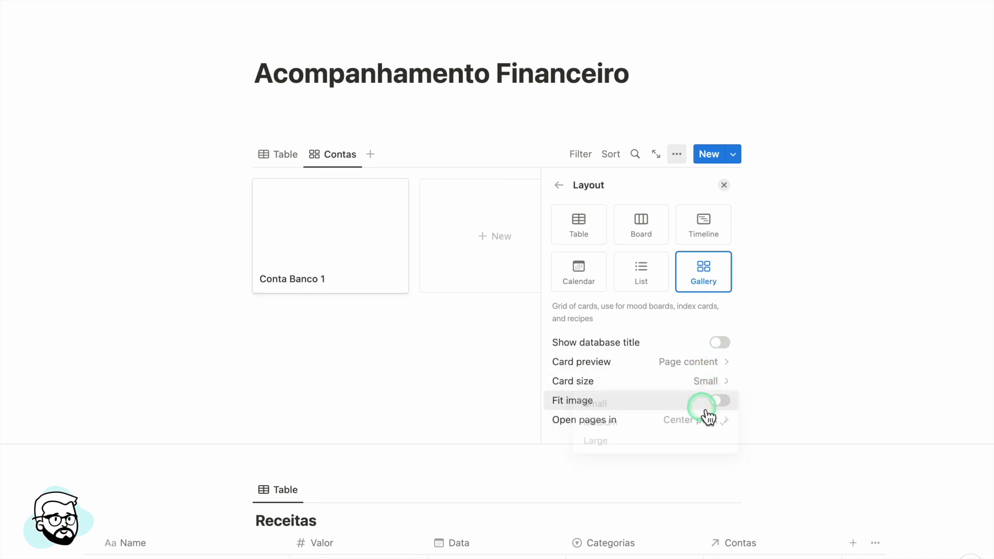
pyautogui.click(720, 382)
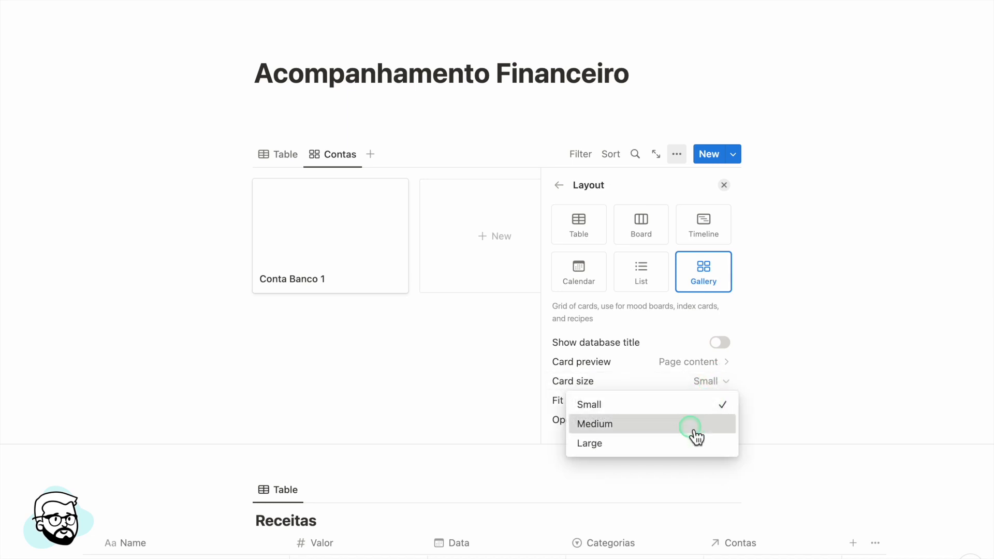
pyautogui.click(693, 423)
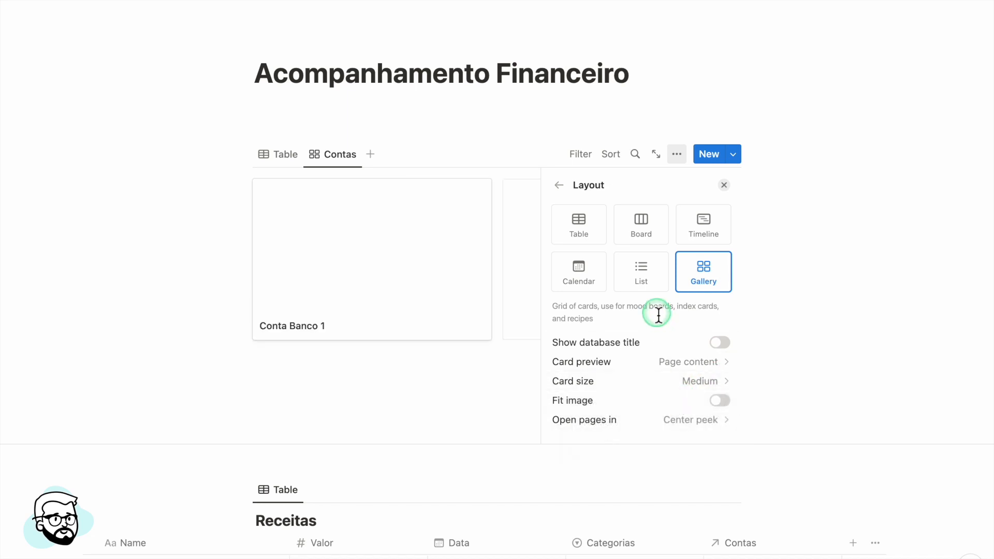
# Add a new text property named "Rótulo Despesas" to the Contas database.
pyautogui.click(559, 186)
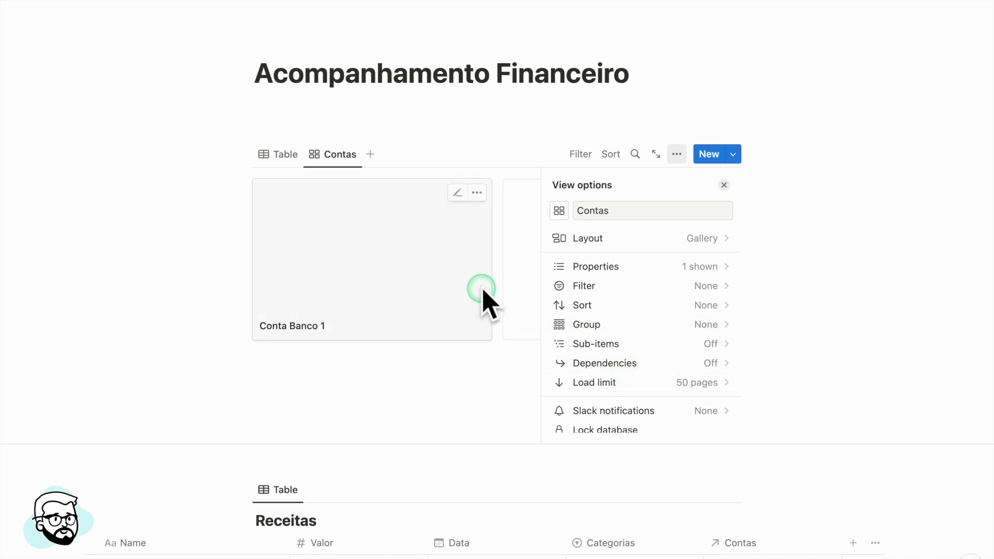
pyautogui.click(650, 284)
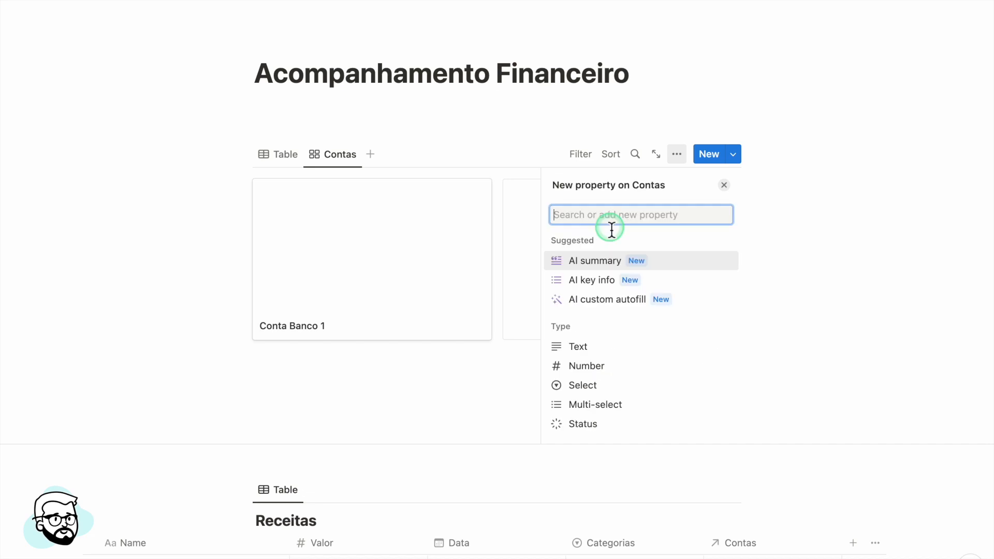
pyautogui.click(563, 216)
pyautogui.write('Rótulo Despesas')
pyautogui.click(683, 258)
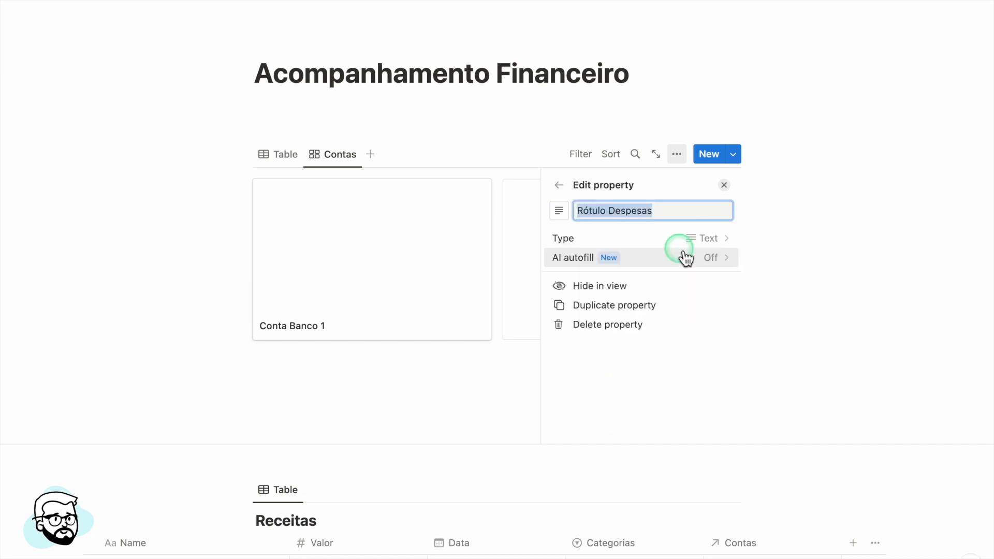
# Add two text properties named "Rótulo Receitas" and "Rótulo Saldo" to the Contas database.
pyautogui.click(559, 185)
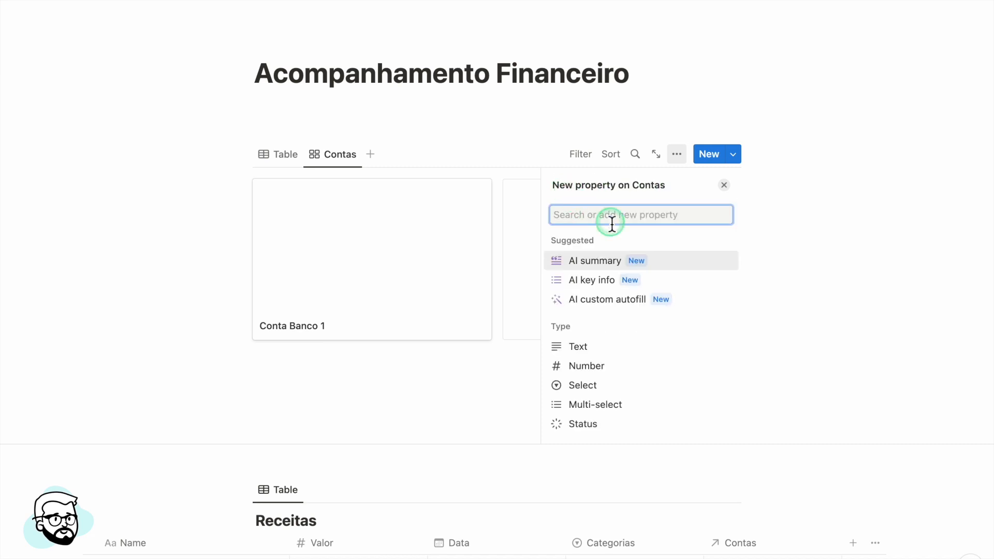
pyautogui.click(605, 357)
pyautogui.write('Rótulo Receitas')
pyautogui.click(559, 185)
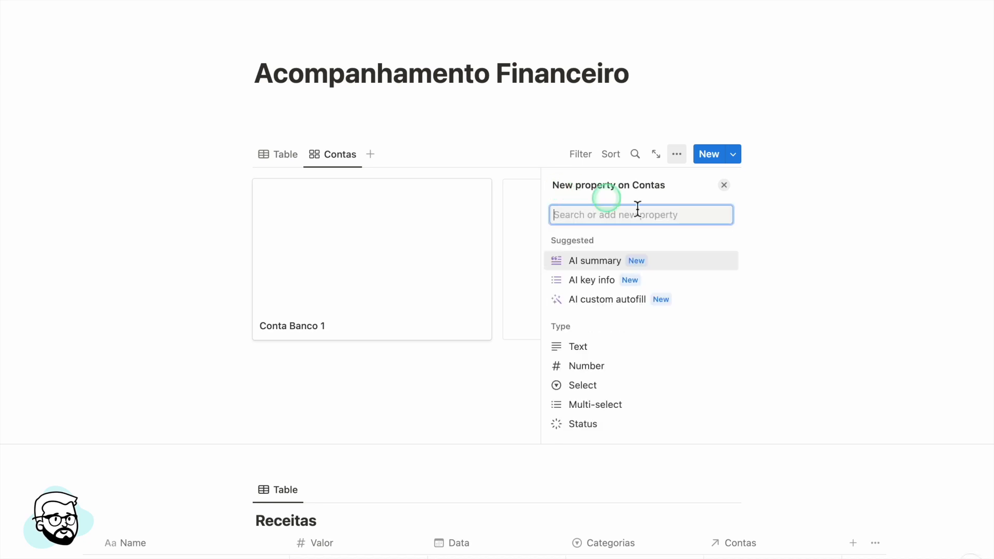
pyautogui.click(588, 350)
pyautogui.write('Rótulo Saldo')
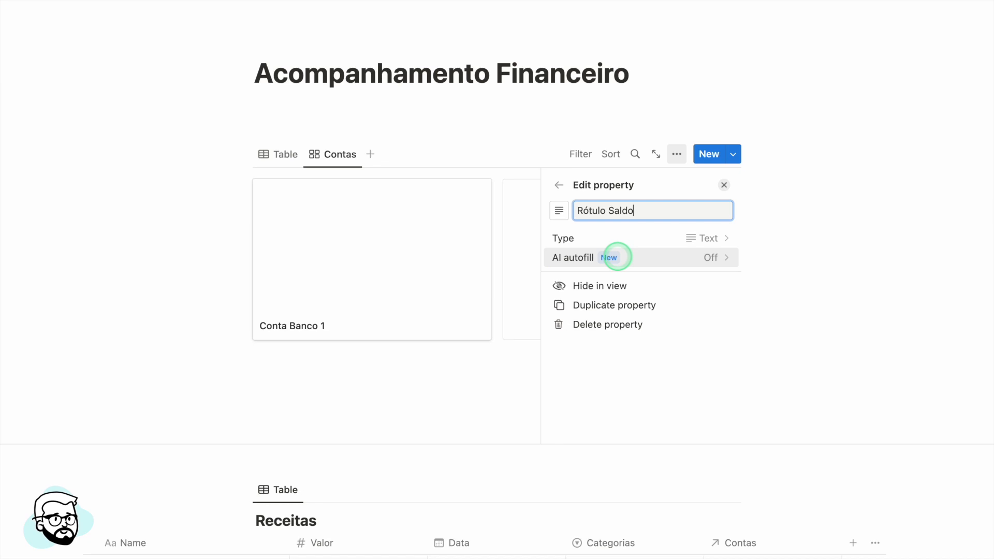
pyautogui.click(559, 185)
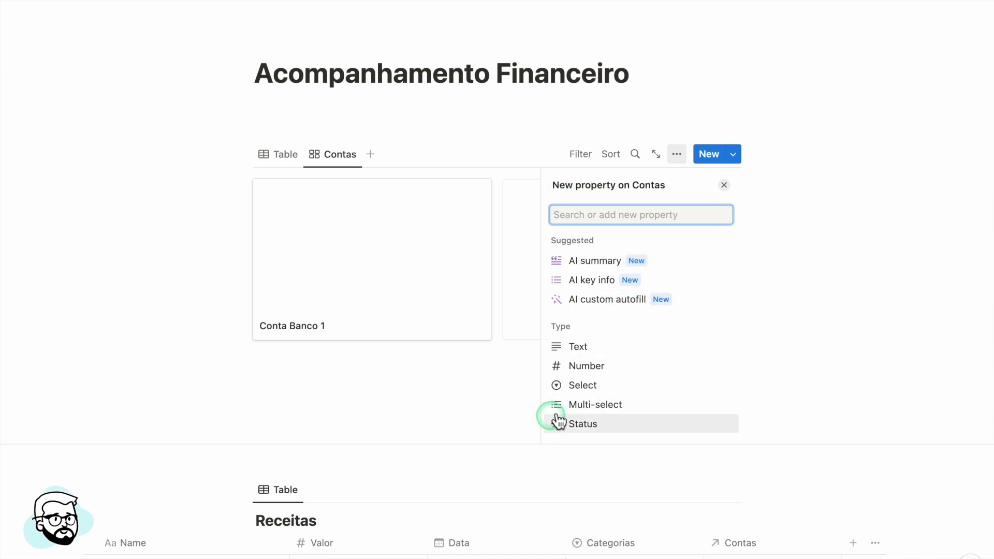
pyautogui.scroll(-3, 632, 331)
pyautogui.scroll(-6, 633, 330)
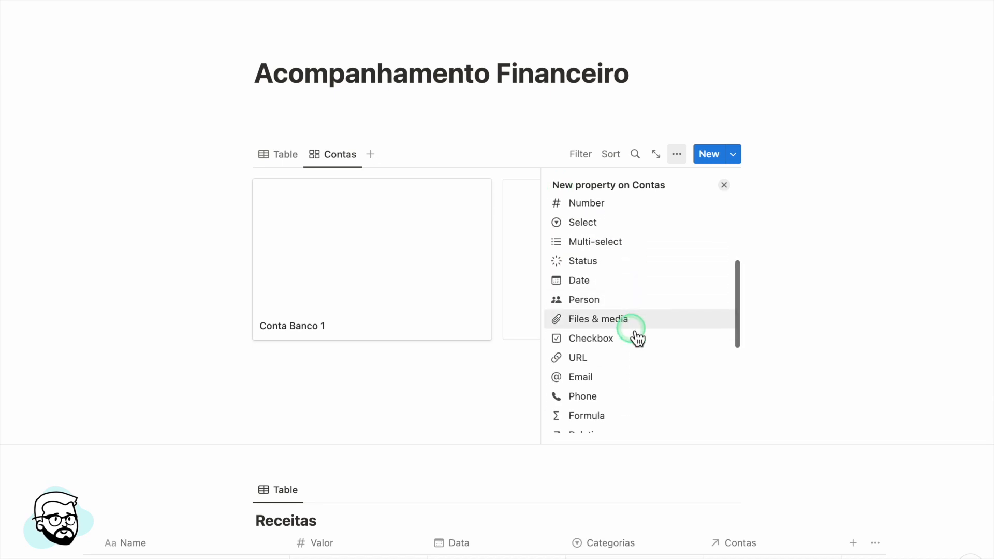
pyautogui.scroll(10, 635, 329)
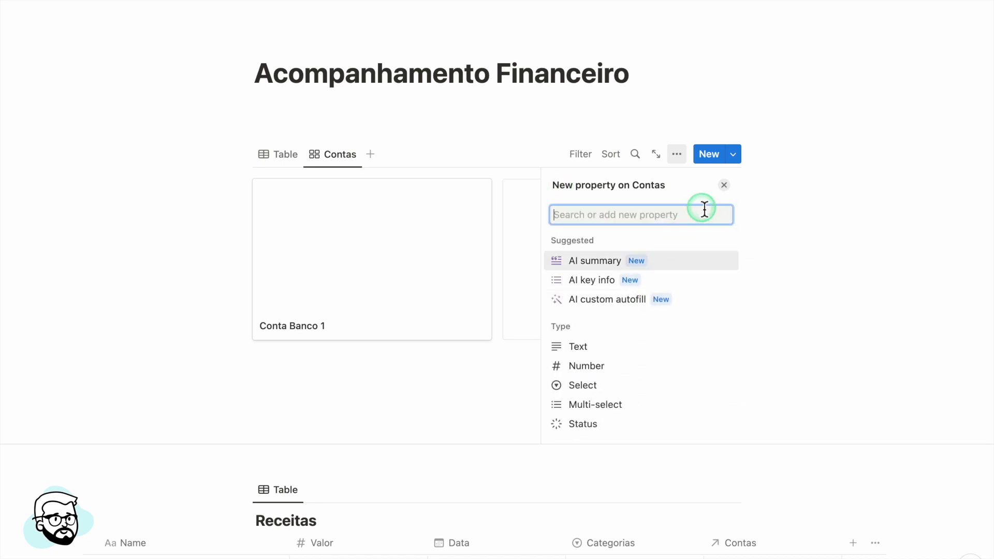
pyautogui.click(724, 185)
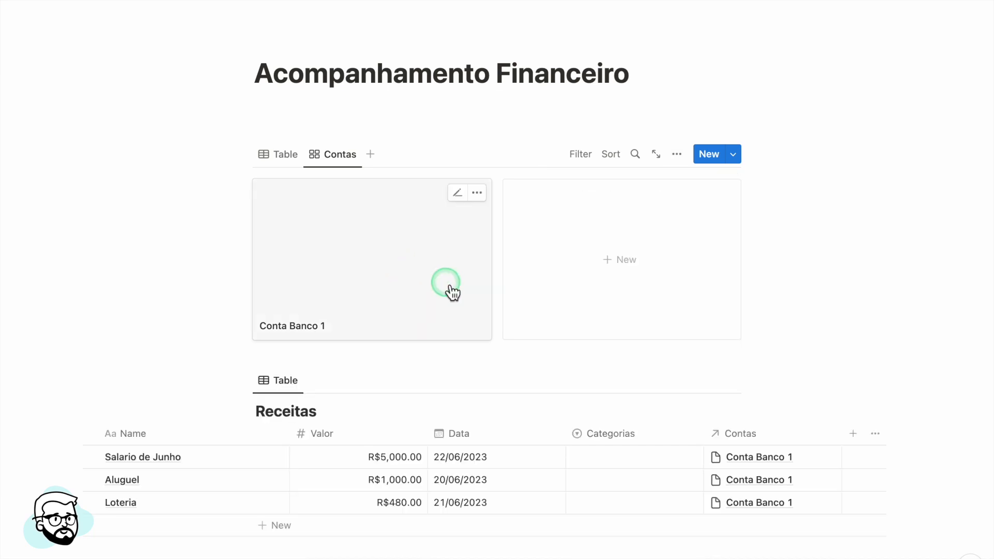
# Fill the Conta Banco 1 record's Rótulo Despesas with "Total Despesas", Rótulo Receitas with "Total Receitas" and Rótulo Saldo with "Saldo".
pyautogui.click(404, 244)
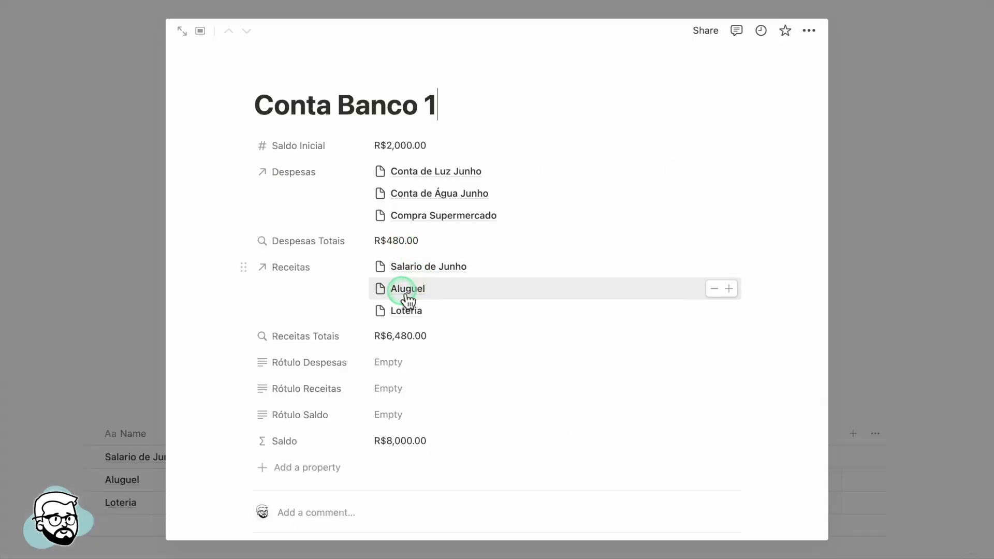
pyautogui.scroll(-1, 394, 321)
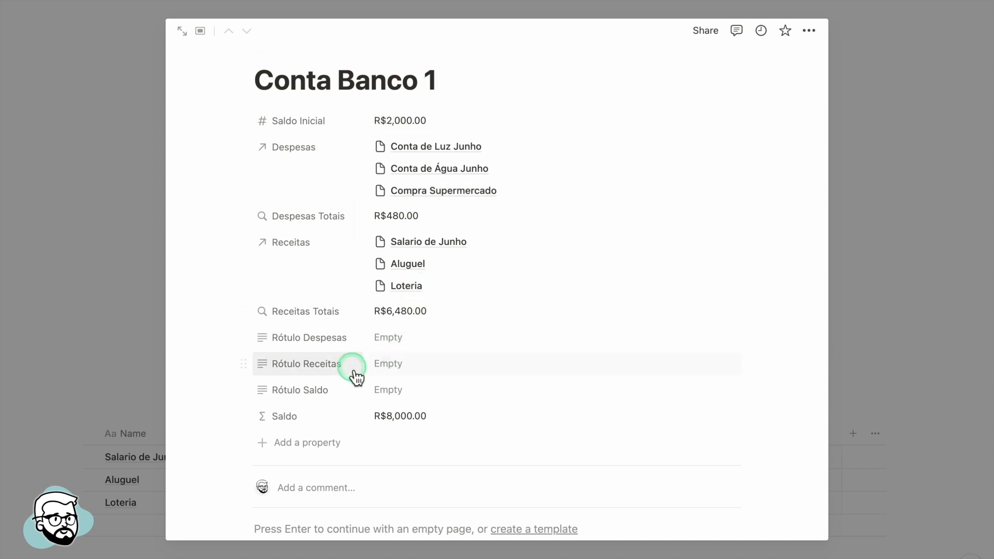
pyautogui.scroll(1, 353, 377)
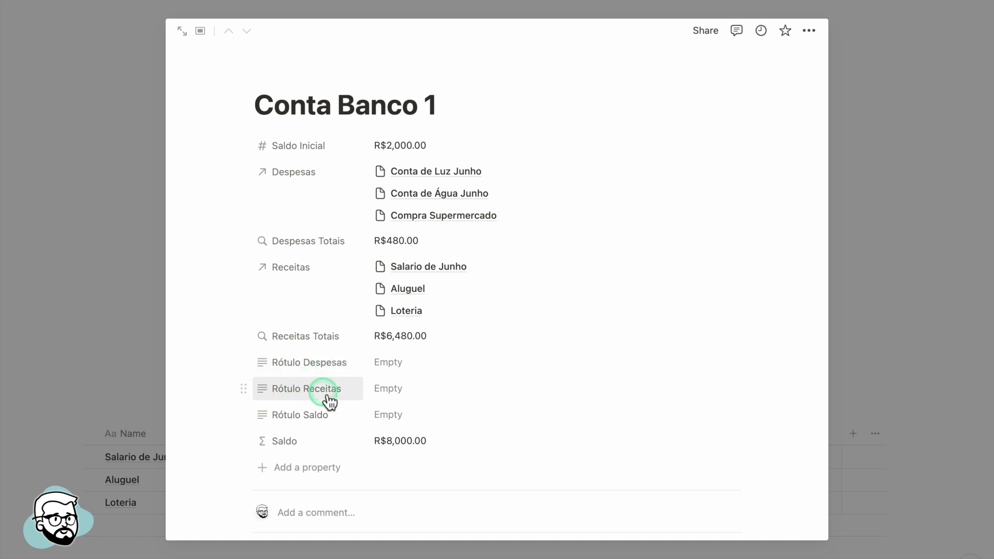
pyautogui.click(443, 365)
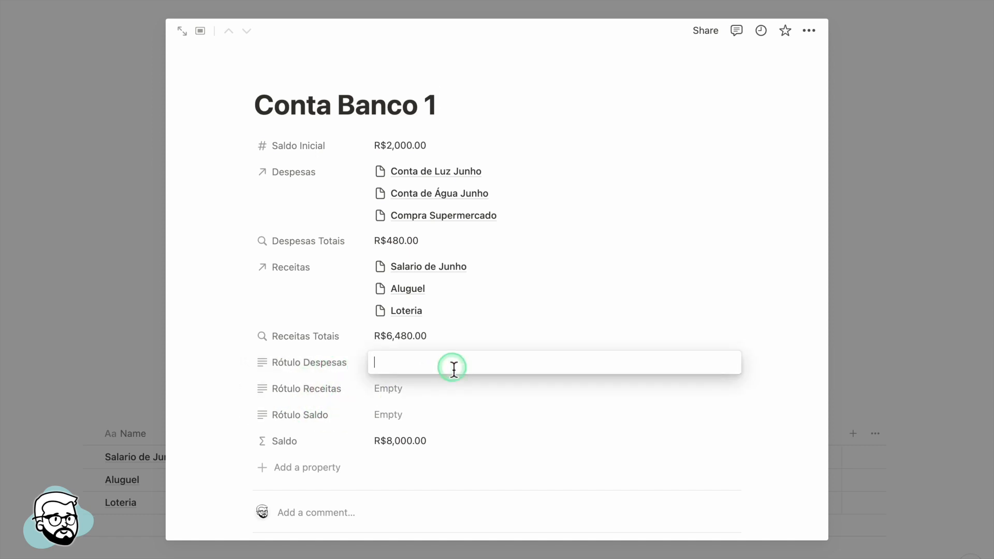
pyautogui.write('Total De')
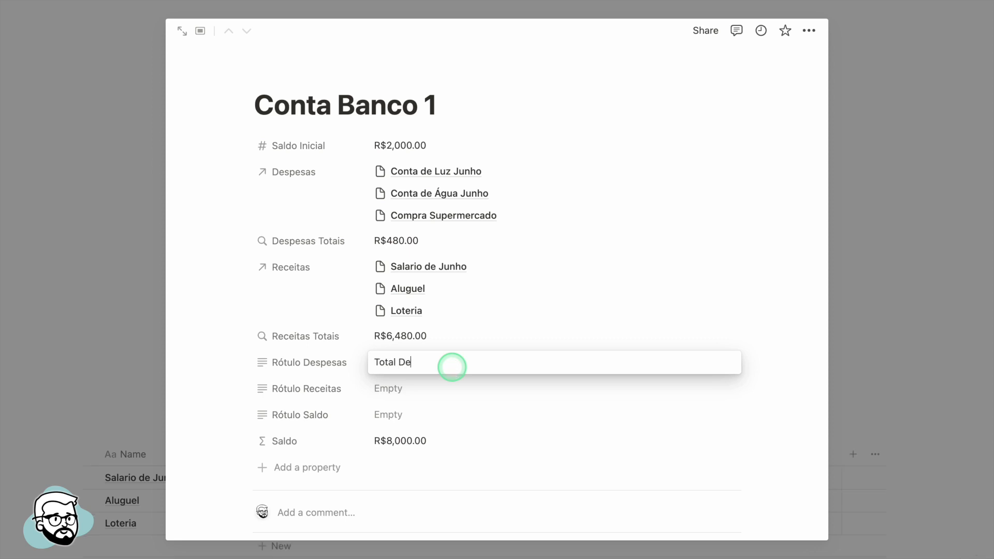
pyautogui.click(424, 389)
pyautogui.write('Total Receitas')
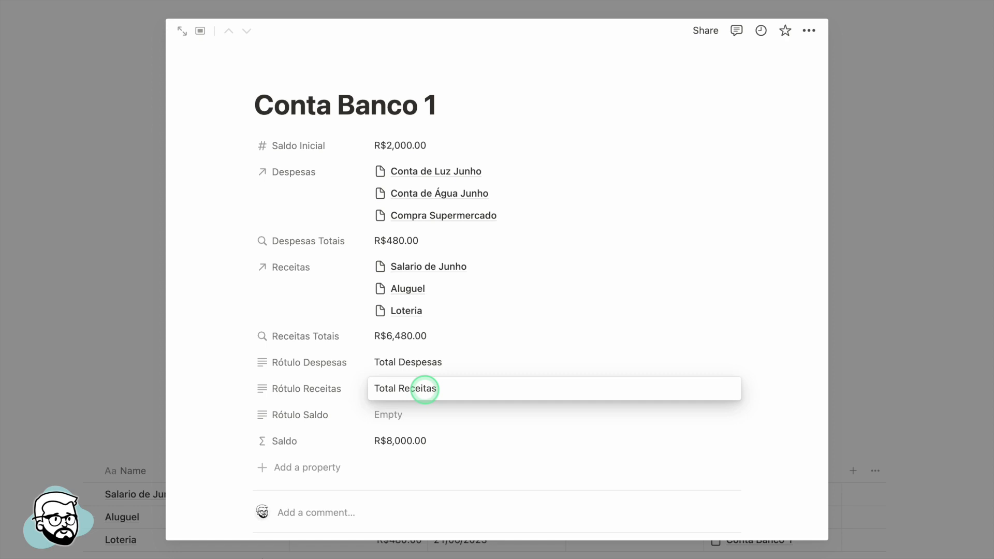
pyautogui.click(412, 415)
pyautogui.write('Sa')
pyautogui.press('Escape')
pyautogui.press('Escape')
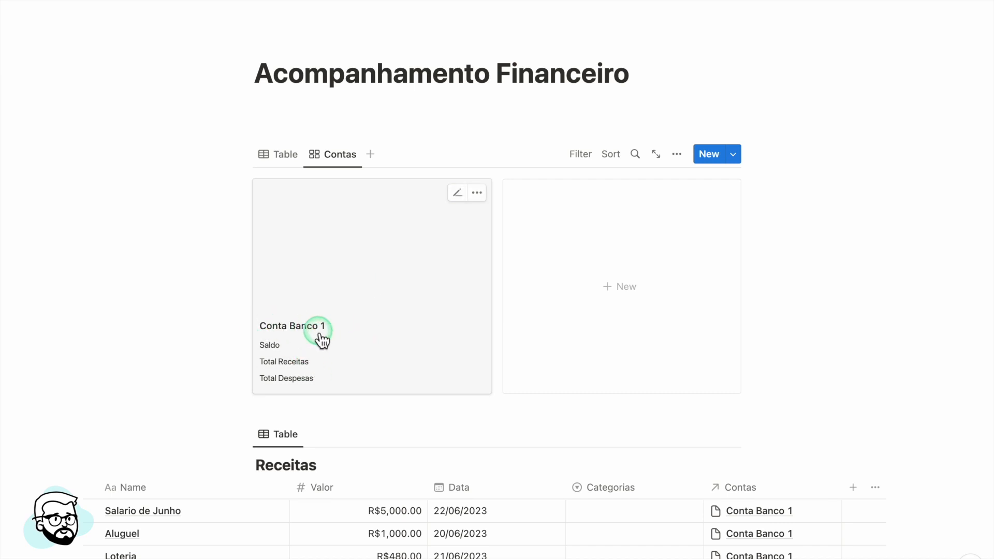
# Hide the Rótulo Saldo, Rótulo Receitas and Rótulo Despesas properties in the Contas gallery view.
pyautogui.click(336, 158)
pyautogui.click(383, 205)
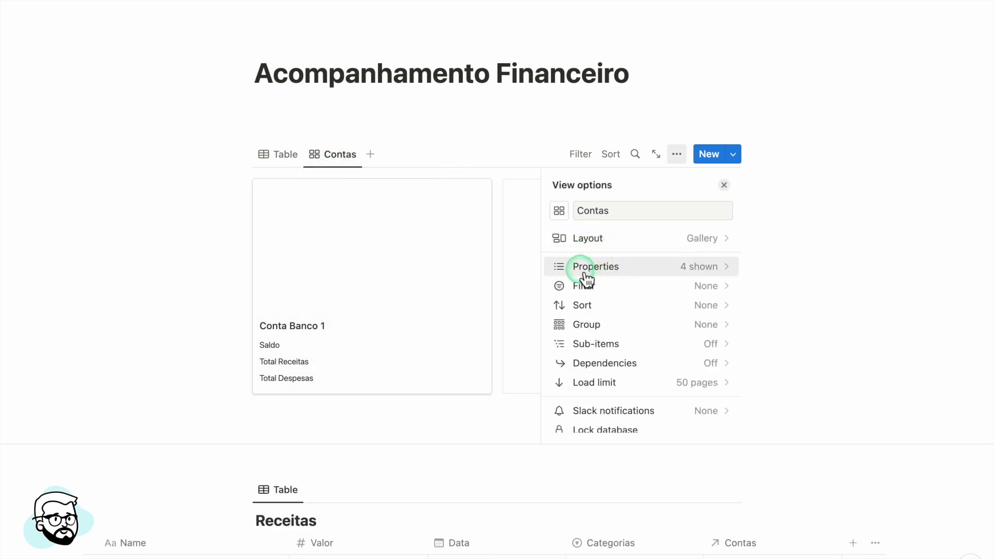
pyautogui.click(643, 277)
pyautogui.click(714, 278)
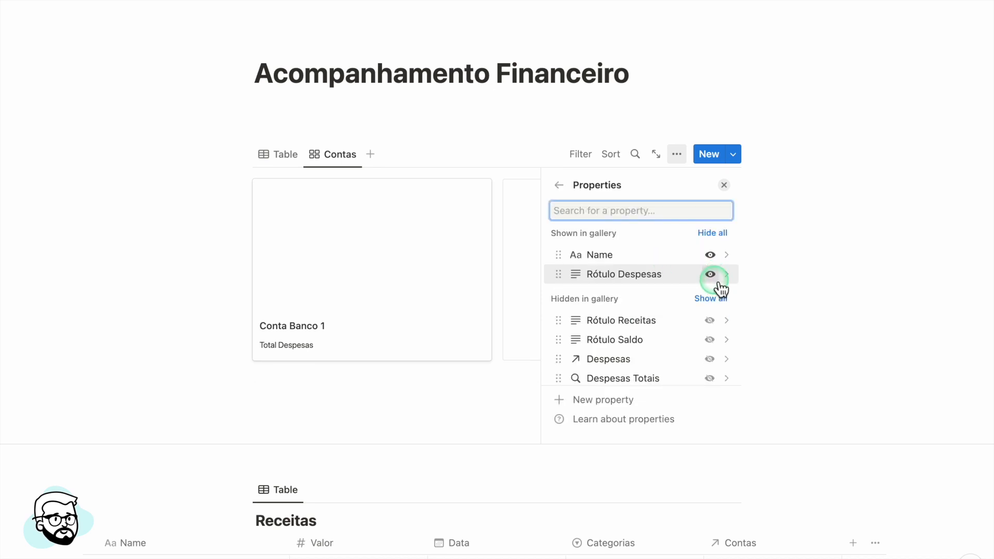
pyautogui.click(717, 280)
# Show the Despesas Totais, Receitas Totais and Saldo properties on the Contas gallery cards.
pyautogui.scroll(-2, 624, 282)
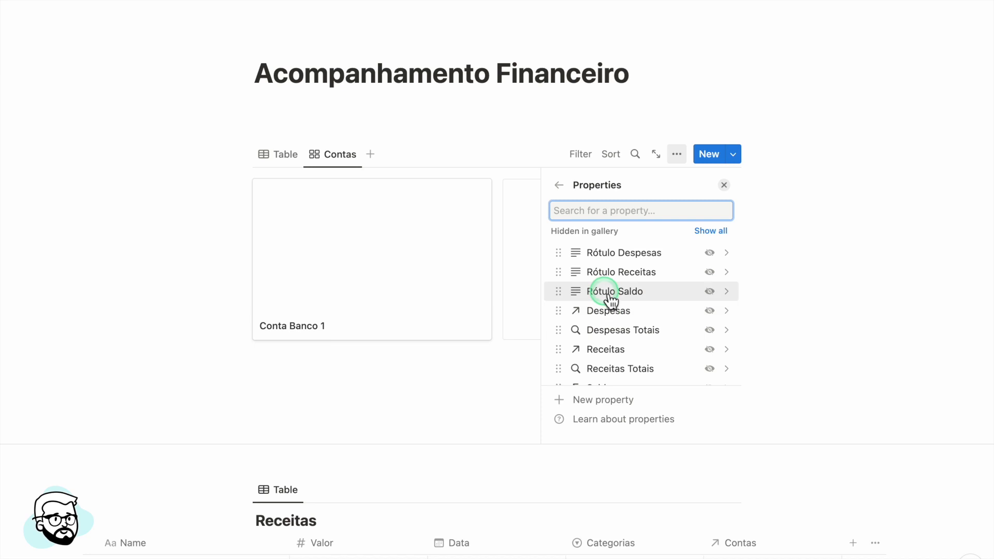
pyautogui.scroll(-1, 610, 298)
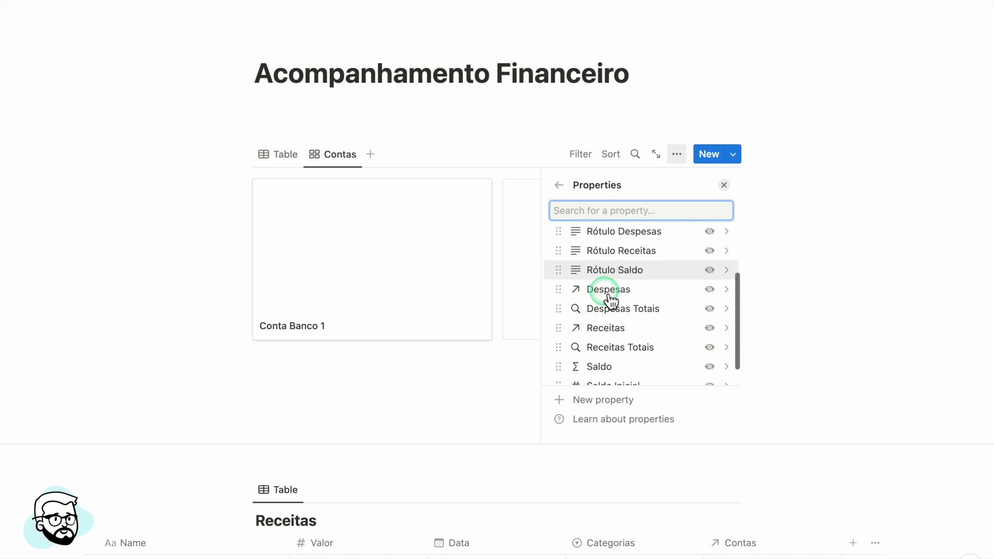
pyautogui.click(718, 312)
pyautogui.scroll(-2, 709, 332)
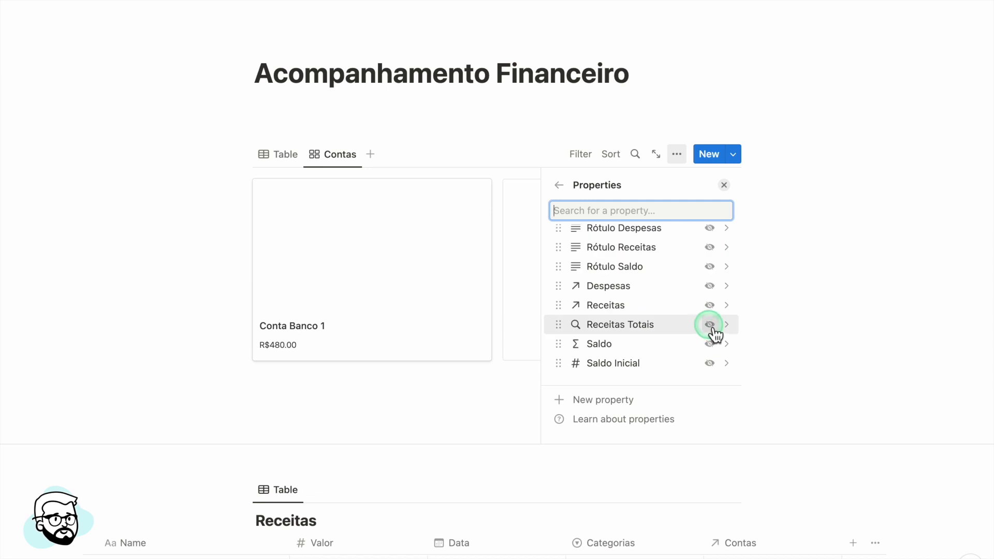
pyautogui.click(711, 327)
pyautogui.scroll(-3, 668, 332)
pyautogui.click(710, 345)
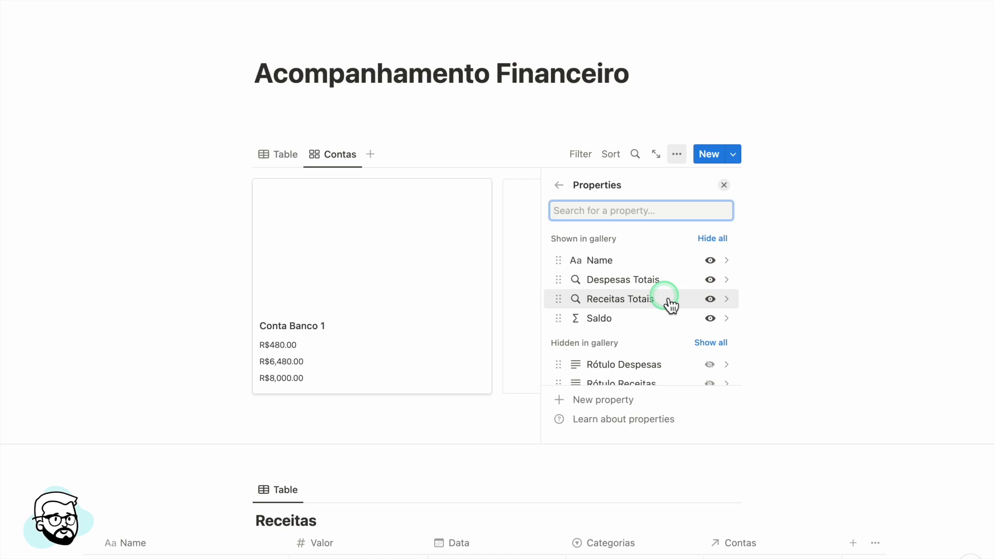
# Show the Rótulo Despesas, Rótulo Receitas and Rótulo Saldo properties on the Contas gallery cards.
pyautogui.scroll(-1, 630, 349)
pyautogui.click(710, 339)
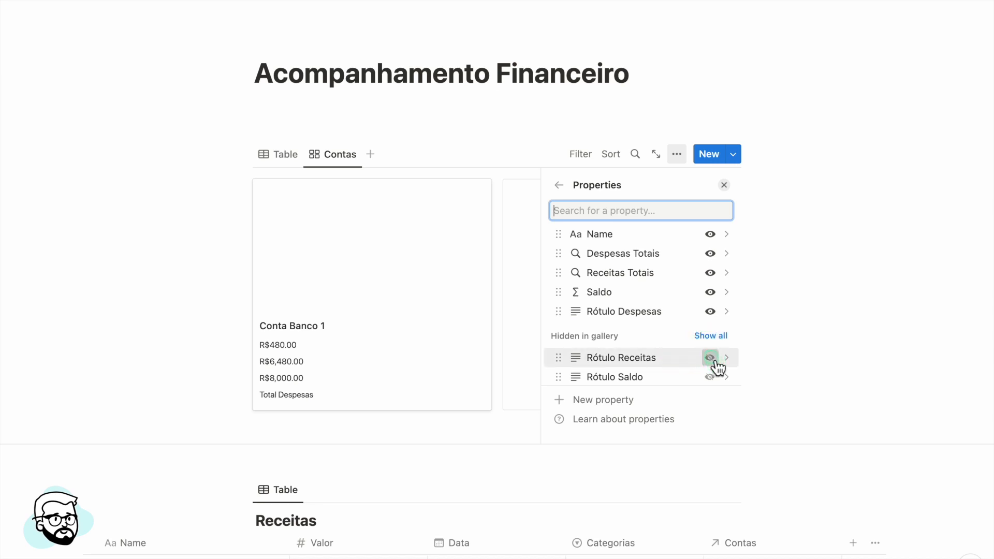
pyautogui.click(710, 357)
pyautogui.scroll(-1, 670, 348)
pyautogui.click(711, 348)
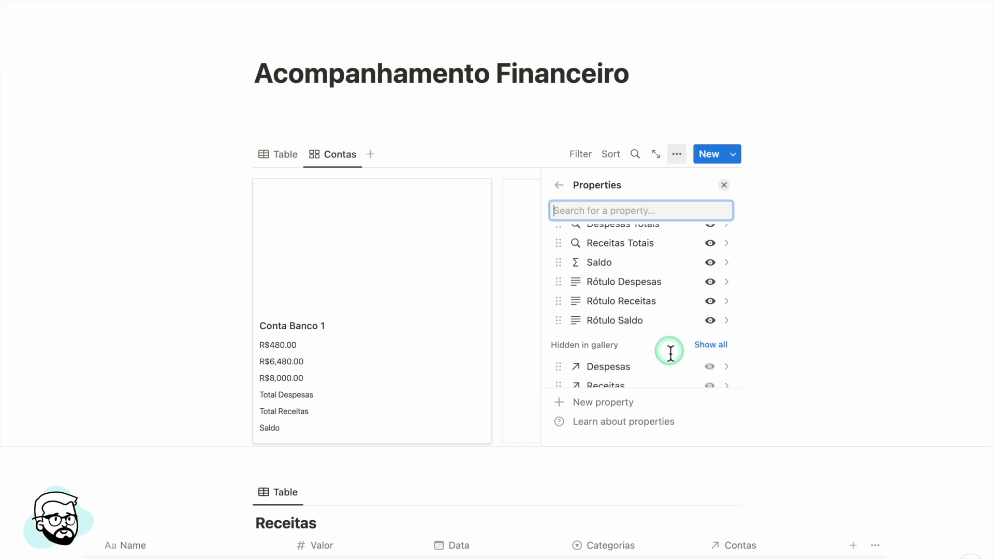
# Reorder the gallery properties so each Rótulo label comes directly before its value: Despesas Totais, Receitas Totais and Saldo.
pyautogui.scroll(2, 659, 339)
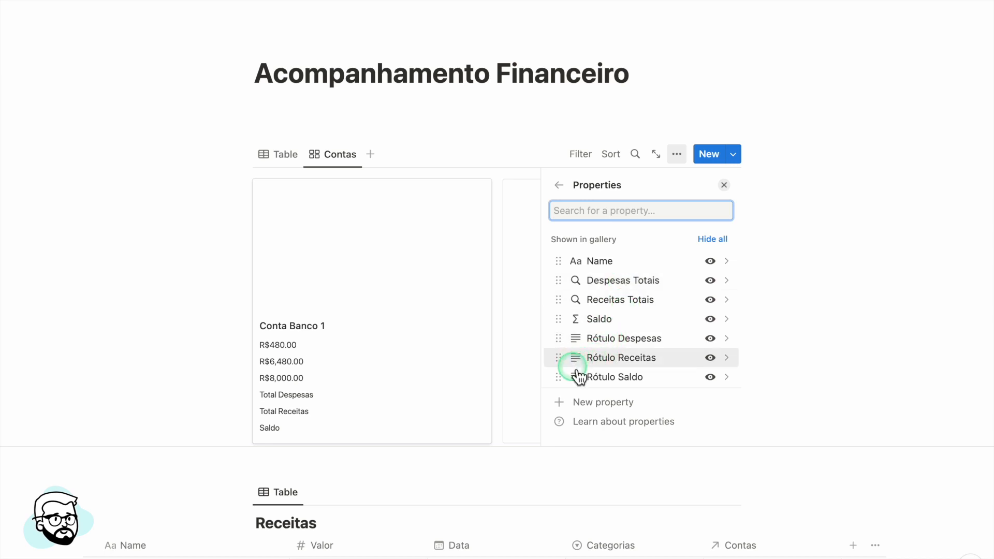
pyautogui.moveTo(559, 342); pyautogui.dragTo(561, 288)
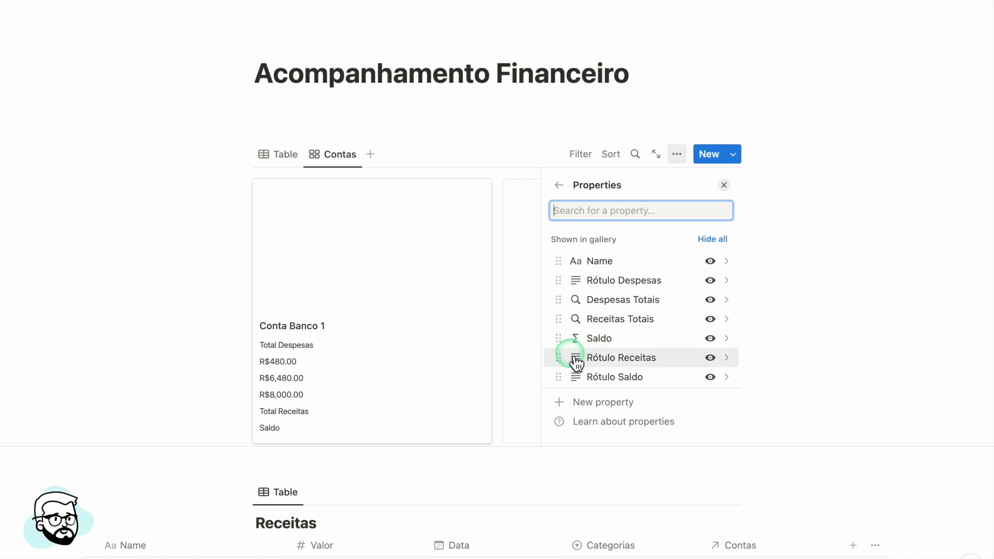
pyautogui.moveTo(560, 361); pyautogui.dragTo(563, 326)
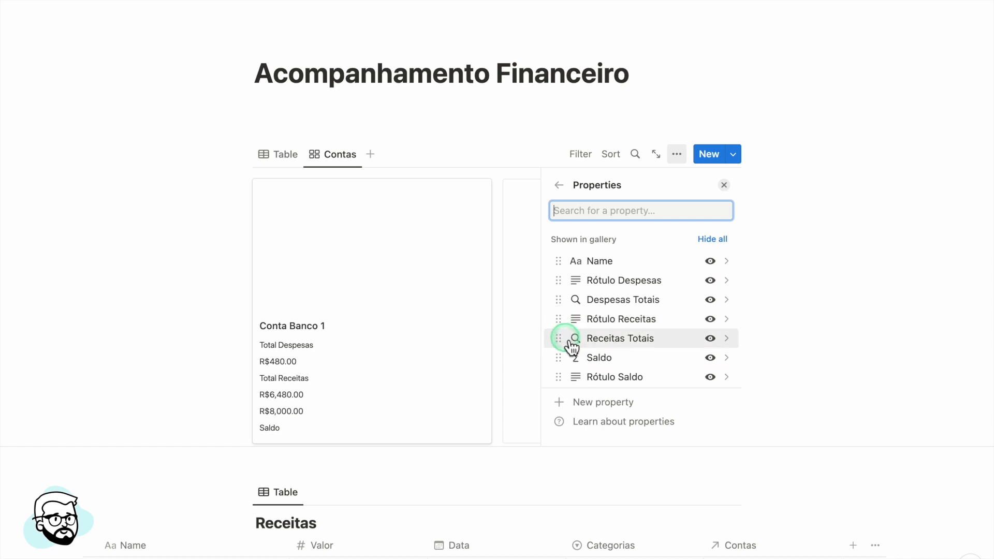
pyautogui.scroll(-1, 559, 362)
pyautogui.moveTo(558, 369); pyautogui.dragTo(673, 353)
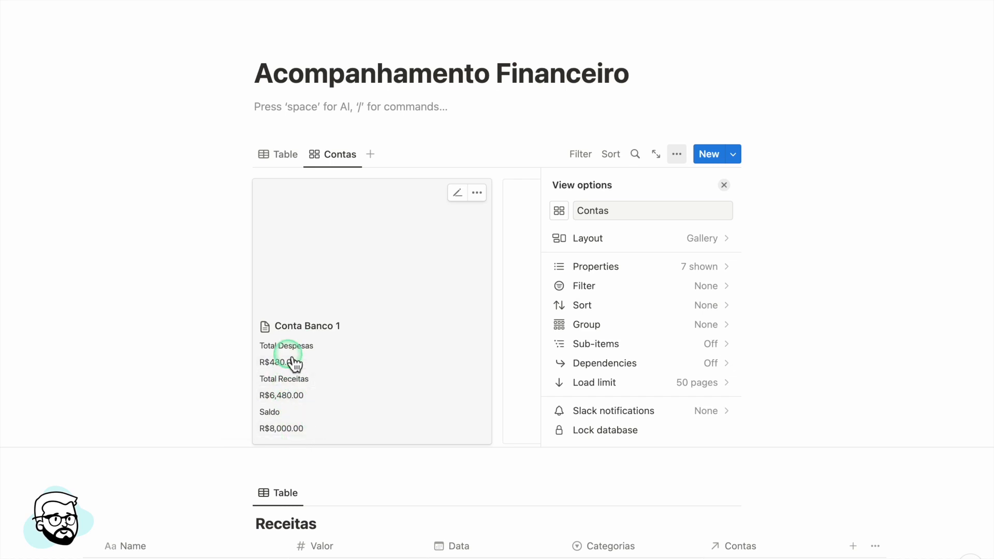
# Set the Contas gallery's card preview to None and close the view options.
pyautogui.click(632, 240)
pyautogui.click(701, 362)
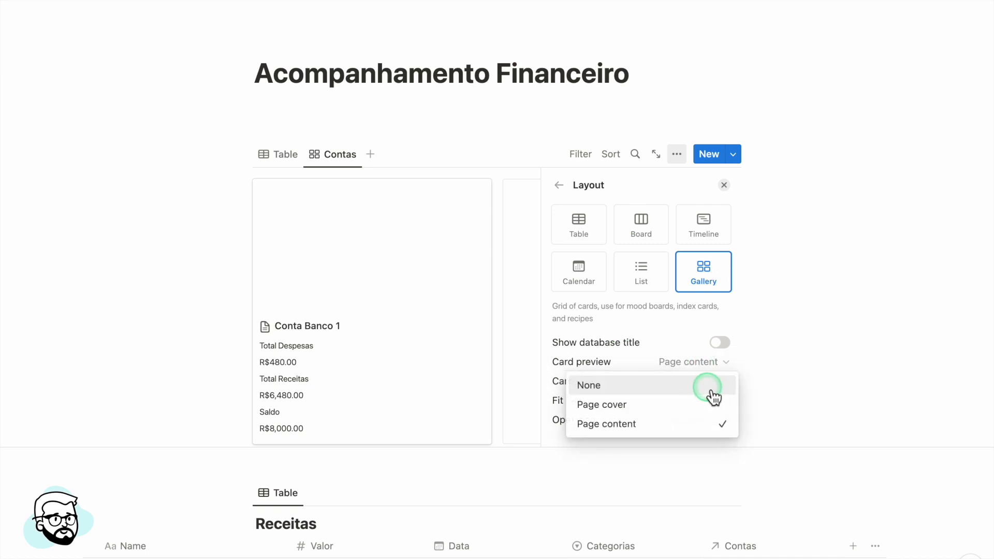
pyautogui.click(704, 397)
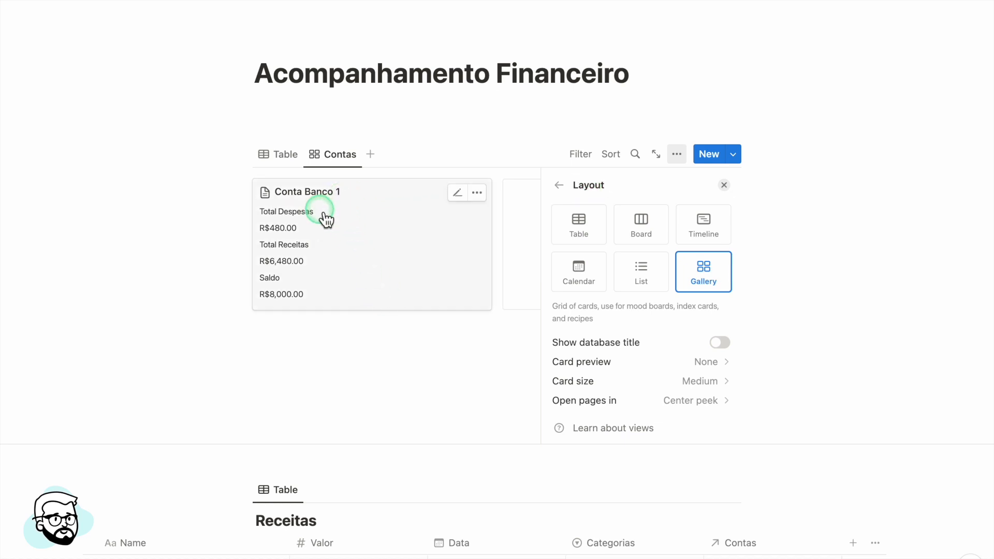
pyautogui.click(559, 186)
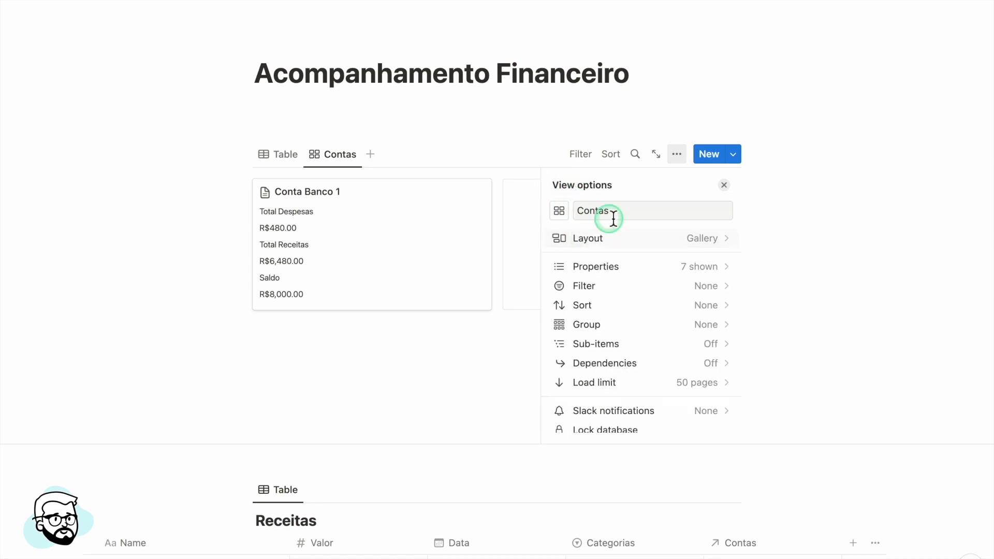
pyautogui.click(724, 185)
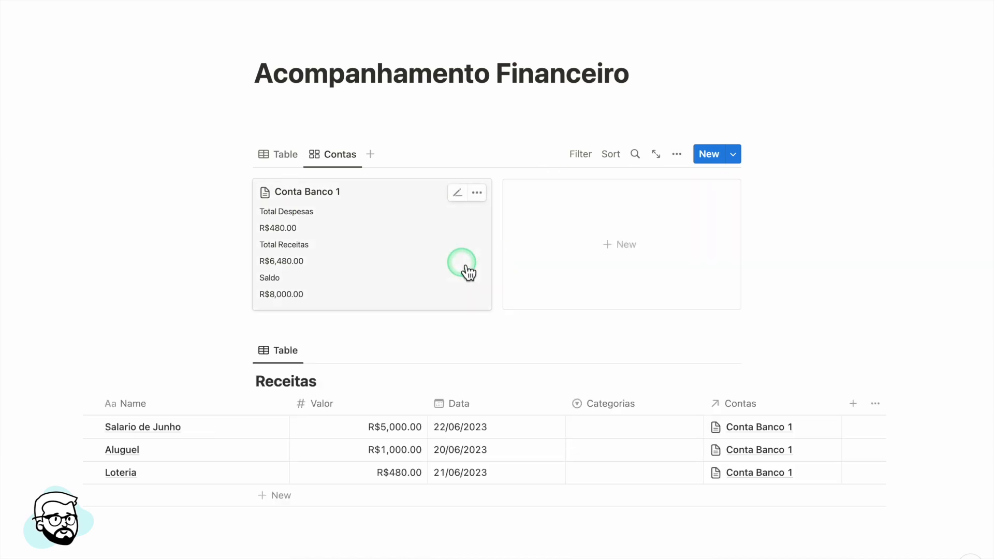
# Color the "Total Despesas" label text gray in the Conta Banco 1 record.
pyautogui.click(422, 233)
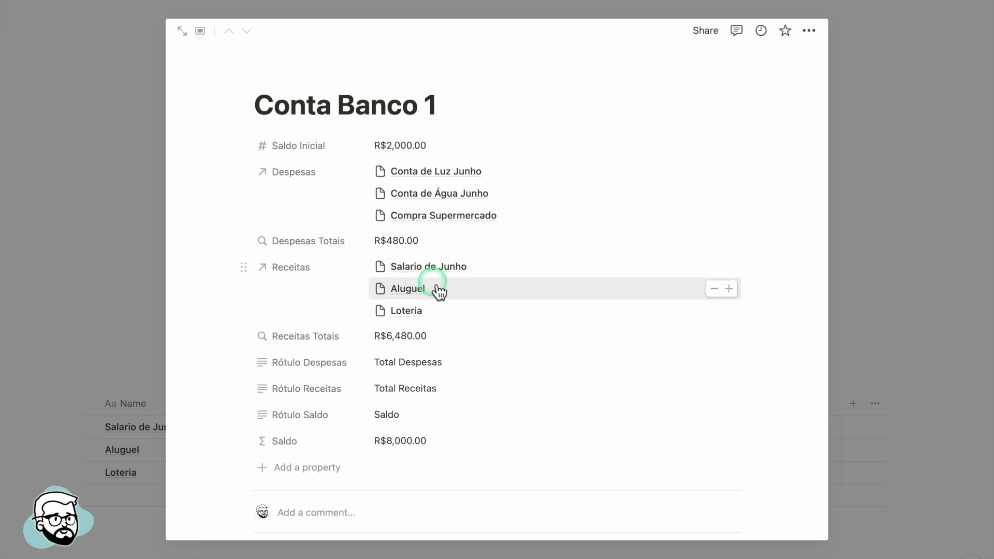
pyautogui.click(403, 365)
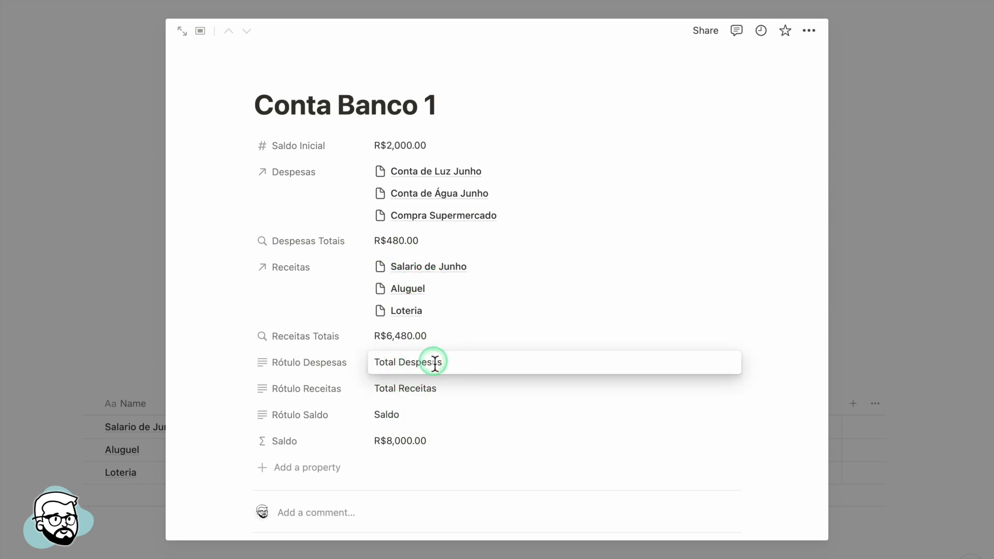
pyautogui.tripleClick(431, 363)
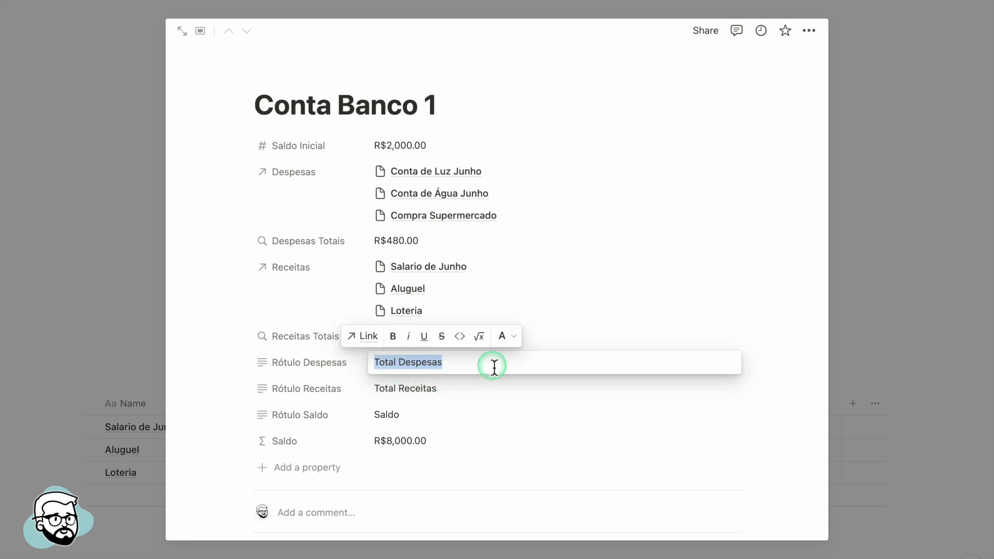
pyautogui.click(505, 337)
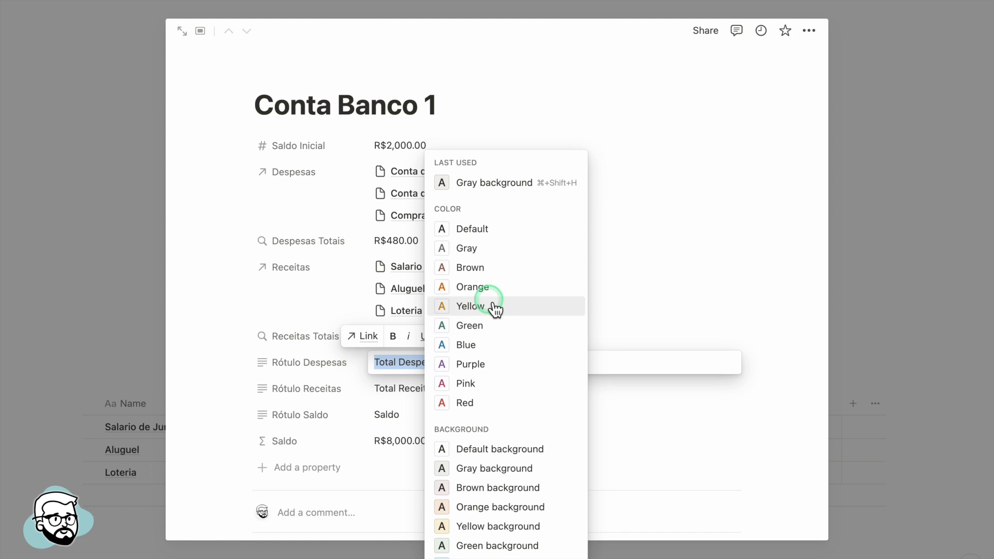
pyautogui.click(475, 250)
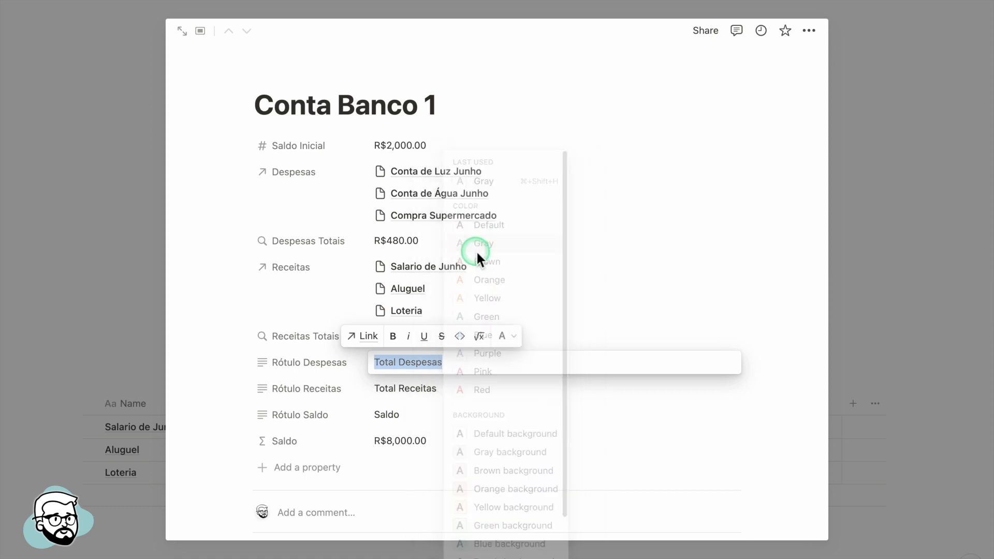
# Color the "Total Receitas" label text gray in the Conta Banco 1 record.
pyautogui.click(433, 392)
pyautogui.doubleClick(426, 390)
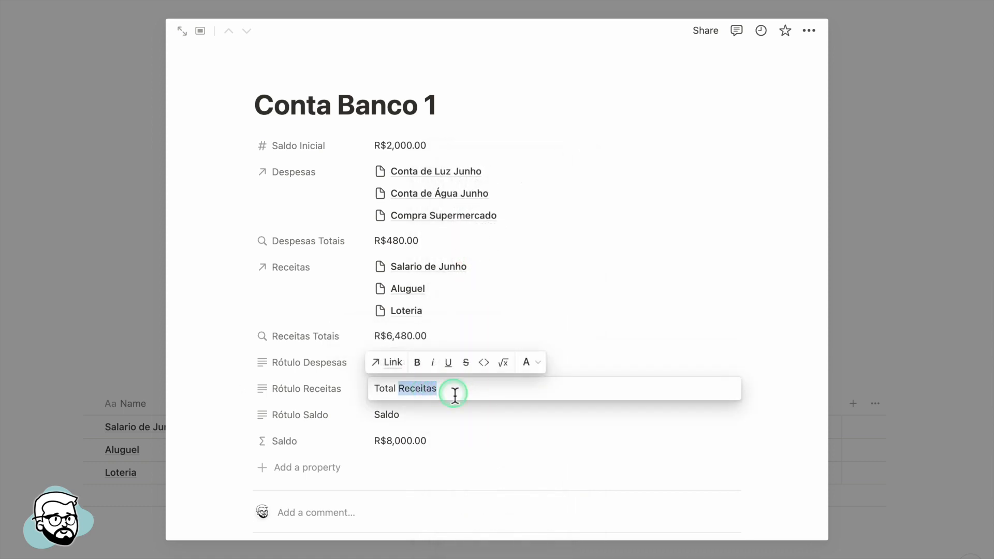
pyautogui.tripleClick(426, 390)
pyautogui.click(515, 365)
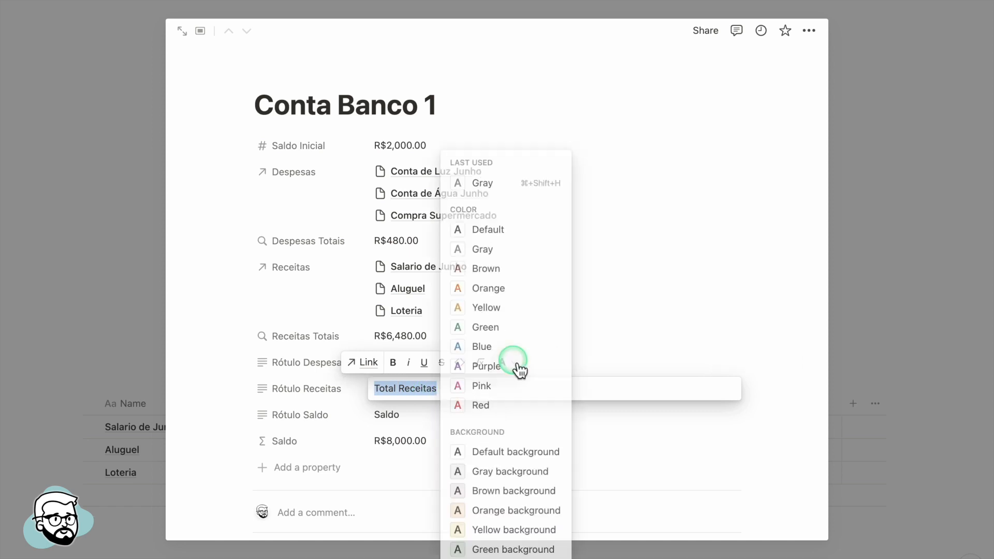
pyautogui.click(506, 253)
# Color the "Saldo" label text gray in the Rótulo Saldo property and close the Conta Banco 1 record.
pyautogui.click(413, 423)
pyautogui.doubleClick(391, 414)
pyautogui.click(513, 396)
pyautogui.click(534, 387)
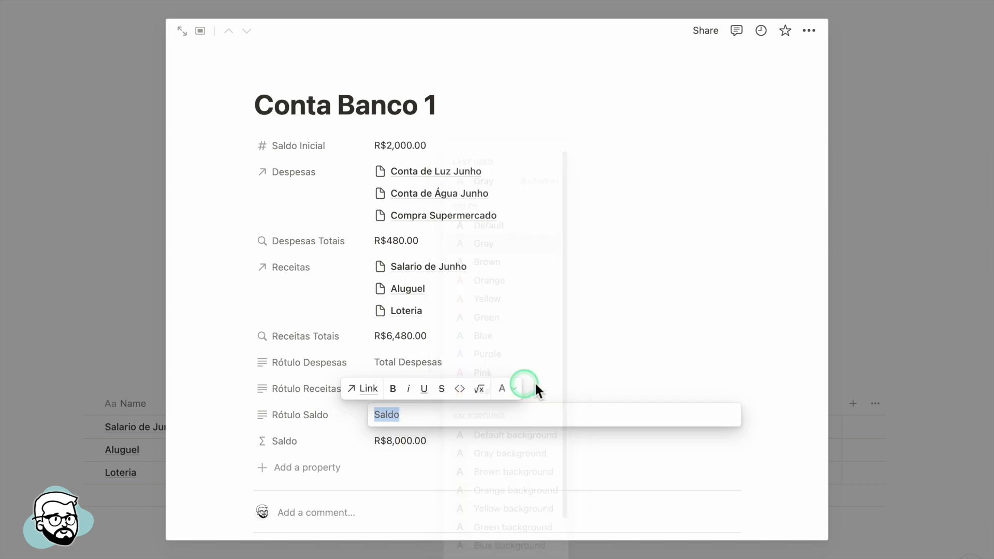
pyautogui.click(394, 10)
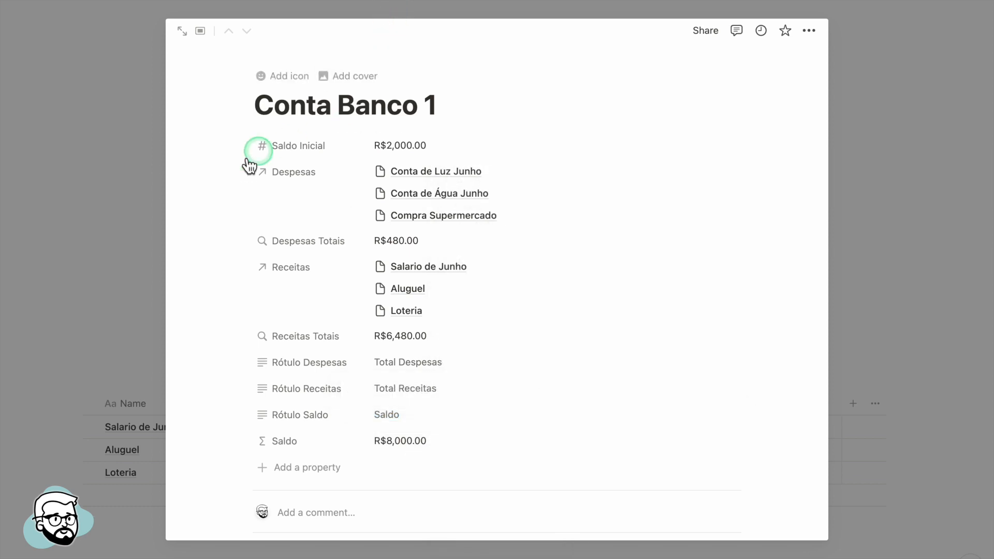
pyautogui.click(152, 174)
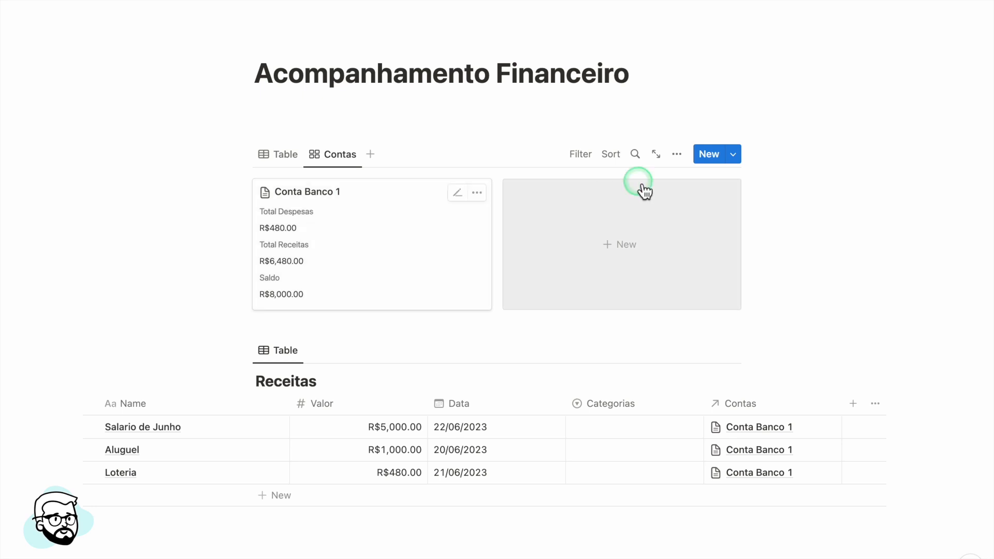
# Create a new Contas database template from the Conta Banco 1 record's empty page body and title it "Nova Conta".
pyautogui.click(408, 260)
pyautogui.scroll(-5, 520, 303)
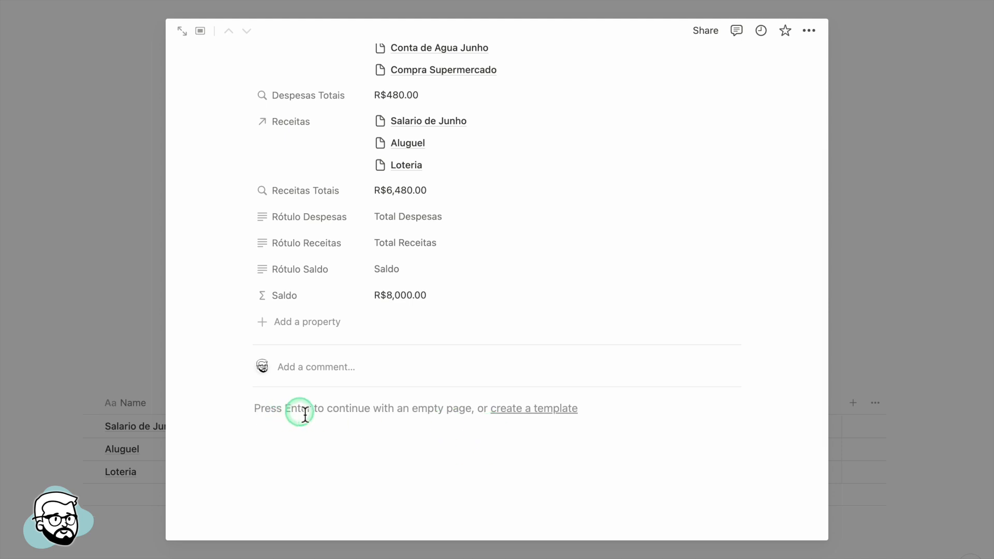
pyautogui.click(520, 409)
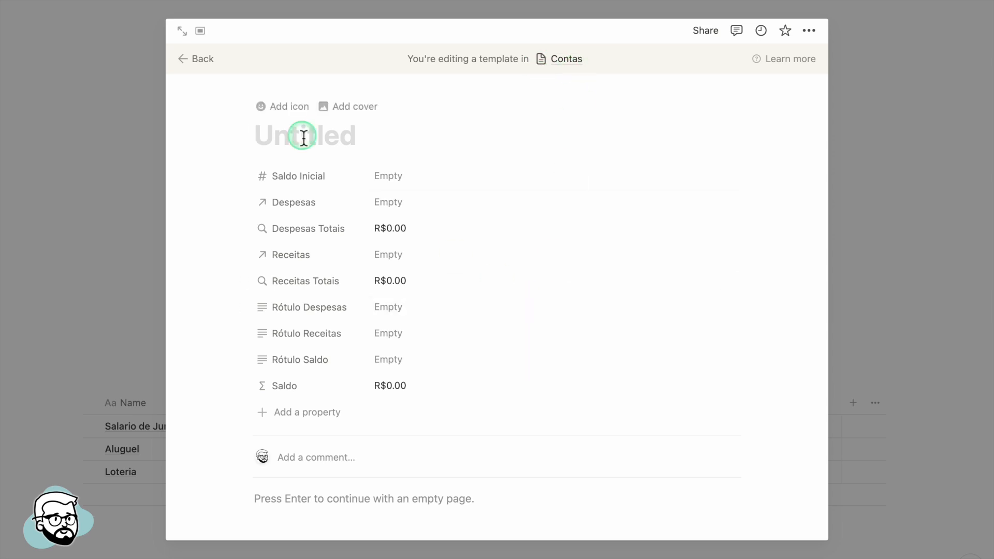
pyautogui.write('N')
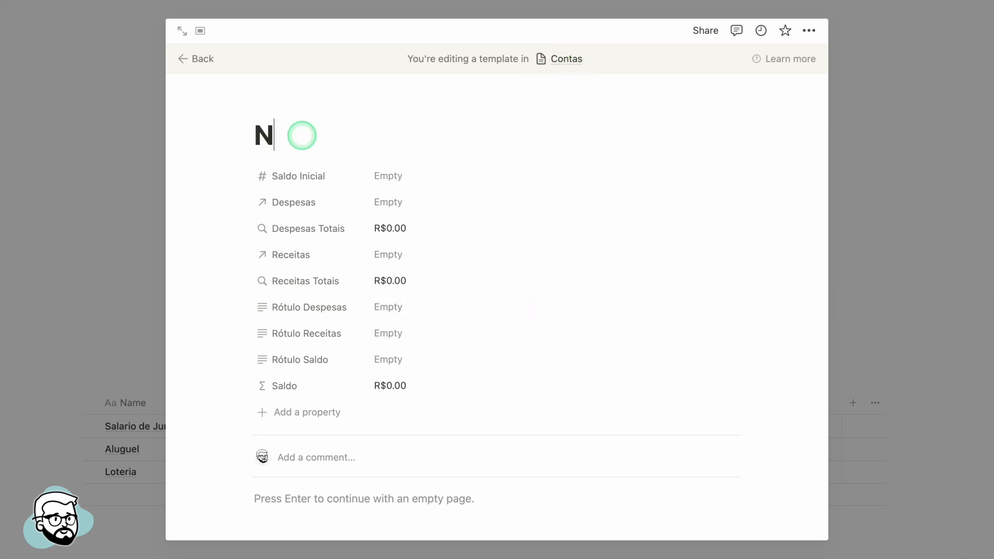
pyautogui.write('ova Conta')
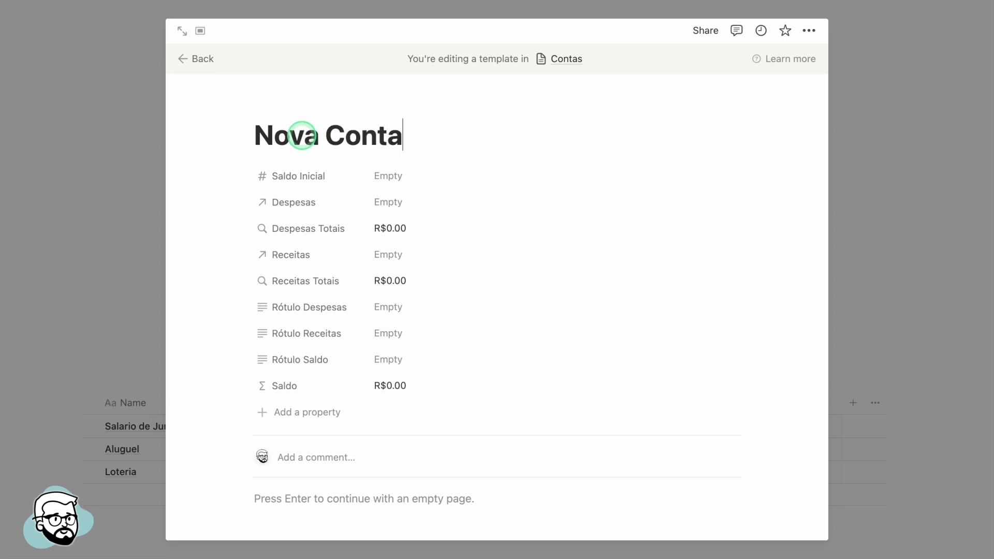
# Fill the template's Rótulo Despesas property with "Despesas Totais" and color the text orange.
pyautogui.click(388, 307)
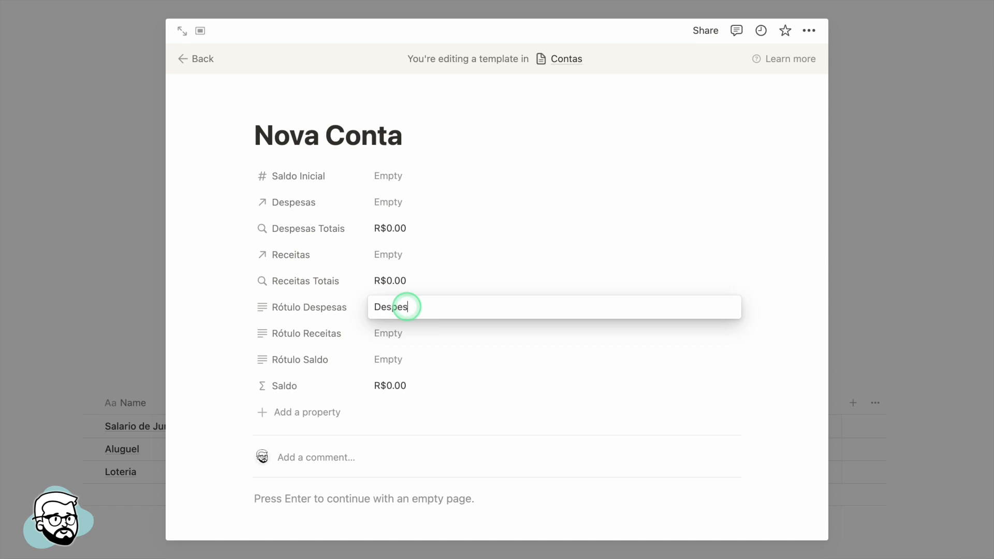
pyautogui.write('Despesas Totais')
pyautogui.tripleClick(407, 307)
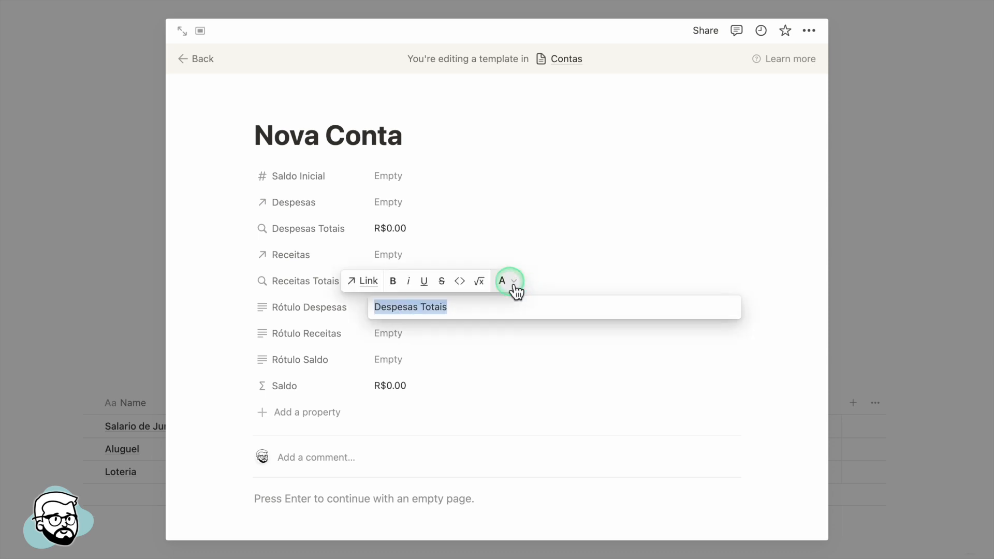
pyautogui.click(511, 290)
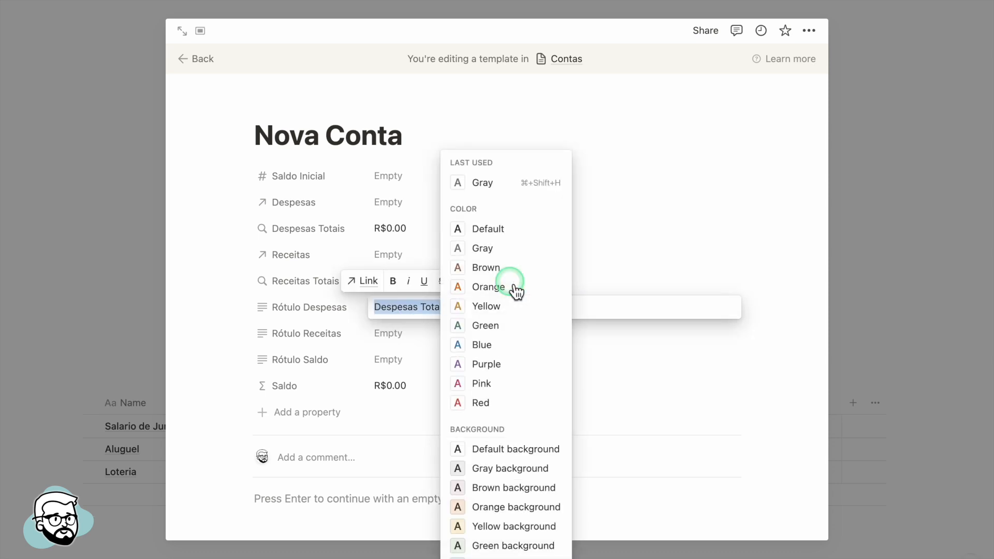
pyautogui.click(515, 290)
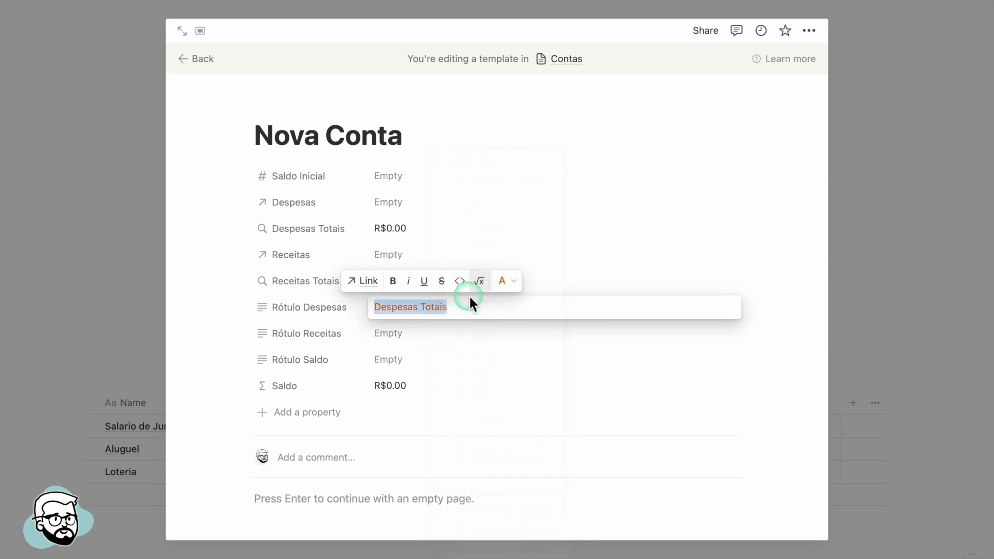
# Fill the template's Rótulo Receitas property with "Receitas Totais" and color the text green.
pyautogui.click(443, 344)
pyautogui.click(421, 334)
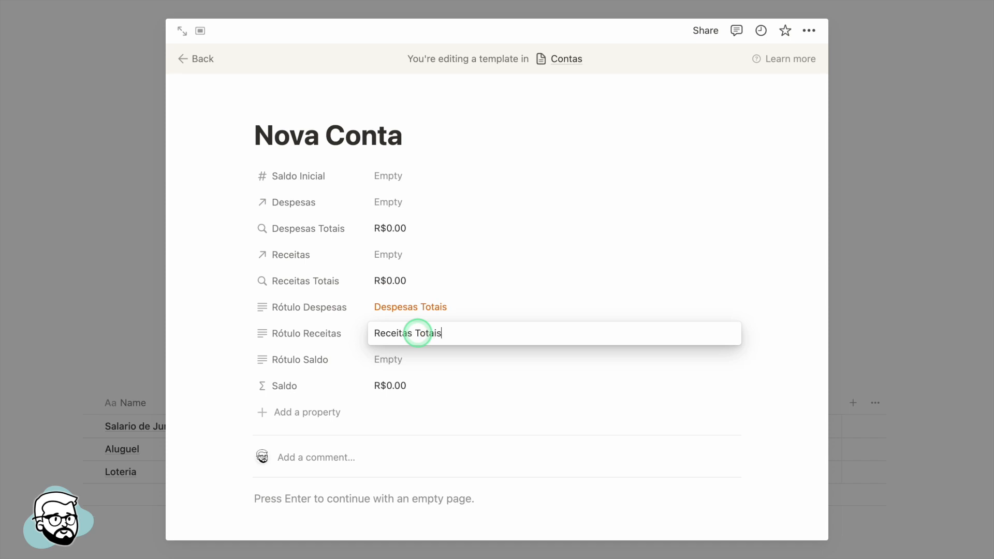
pyautogui.press('Return')
pyautogui.click(432, 333)
pyautogui.tripleClick(433, 333)
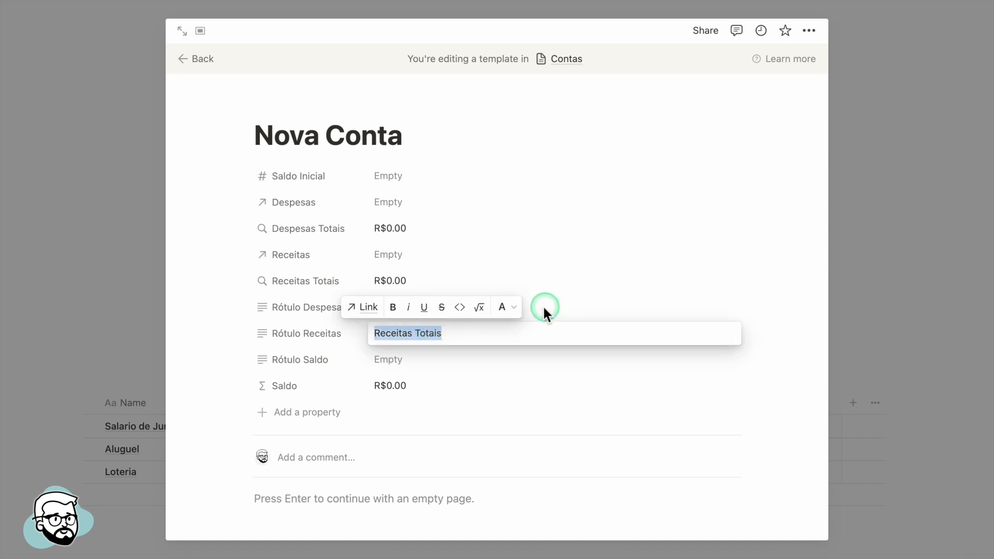
pyautogui.click(515, 309)
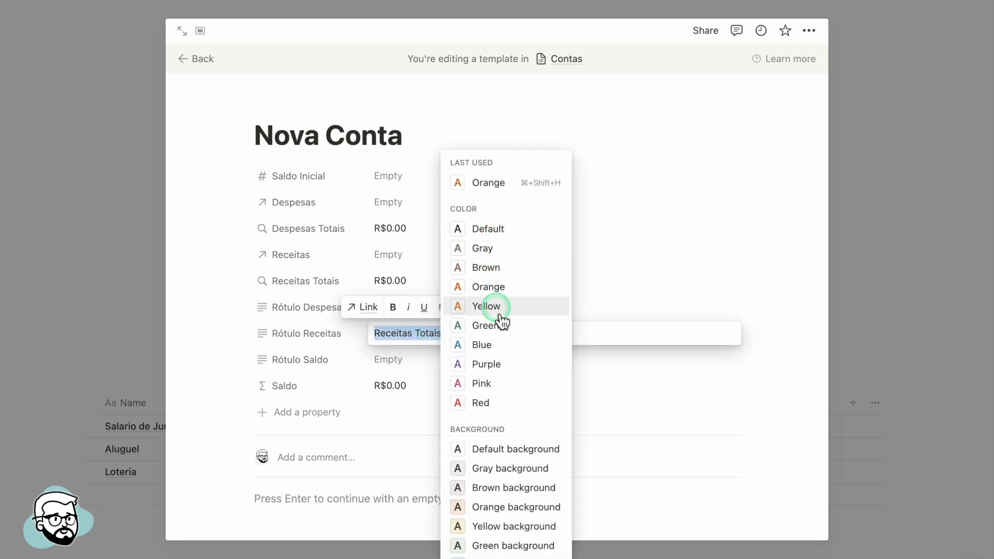
pyautogui.click(496, 330)
# Fill the template's Rótulo Saldo property with "Saldo" in blue text, then return to the Acompanhamento Financeiro page.
pyautogui.click(450, 363)
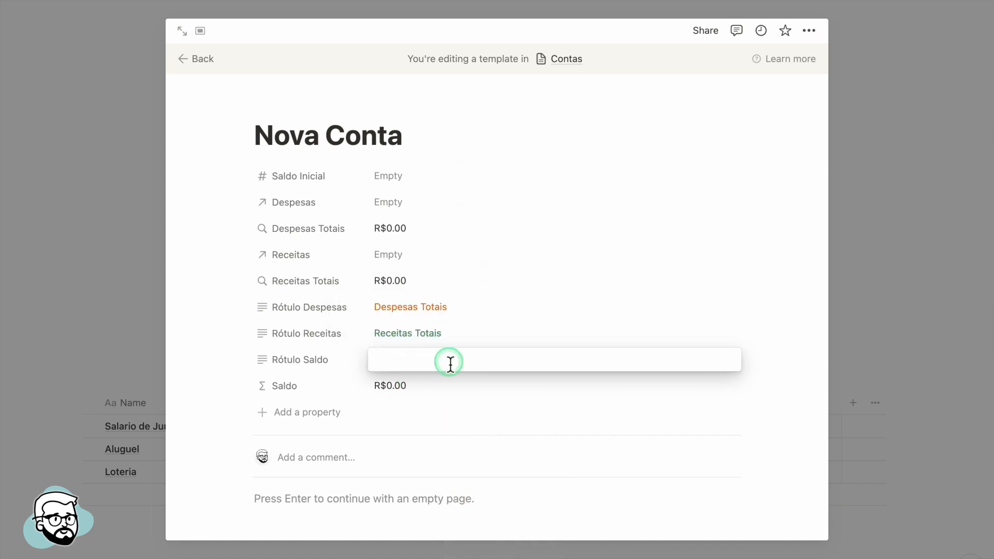
pyautogui.write('Saldo')
pyautogui.press('Return')
pyautogui.tripleClick(385, 361)
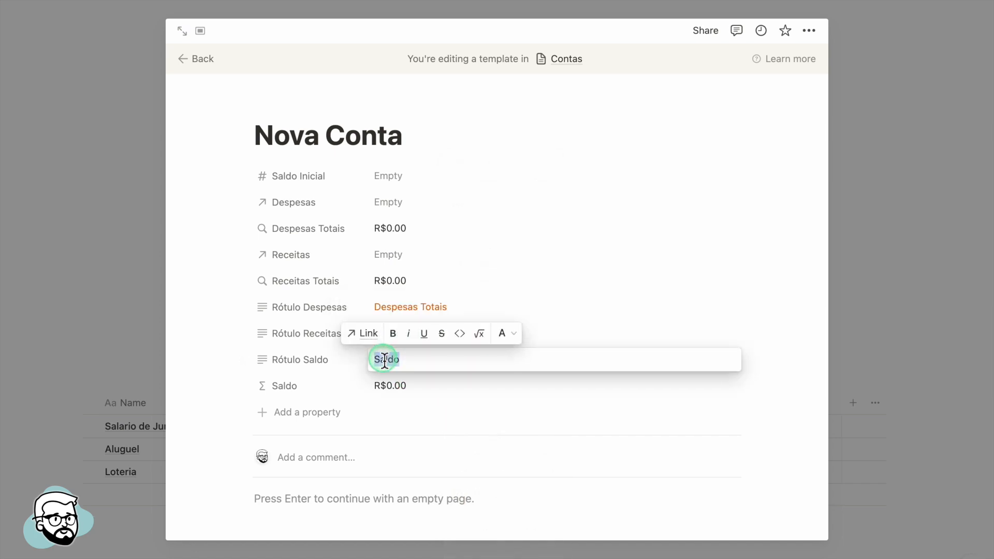
pyautogui.click(512, 334)
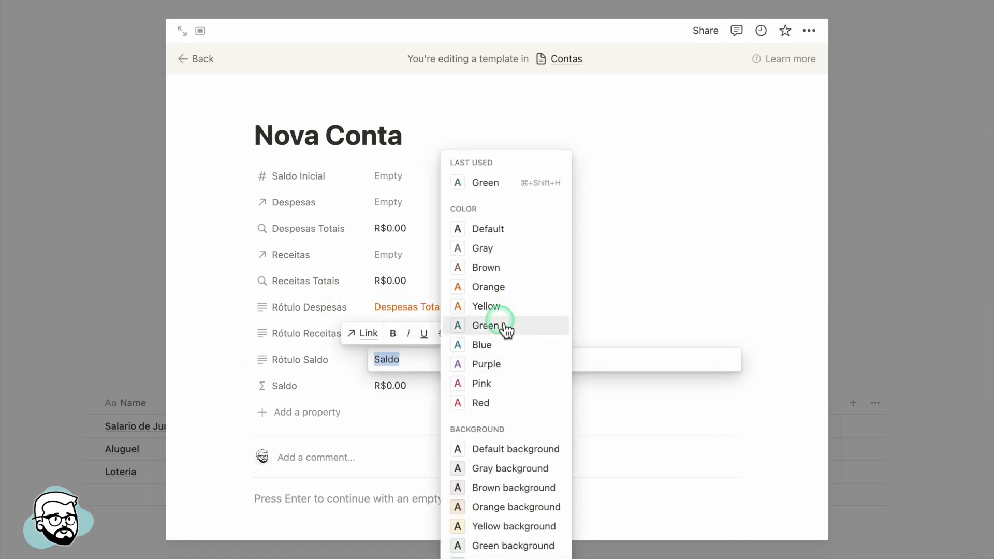
pyautogui.click(500, 347)
pyautogui.click(654, 232)
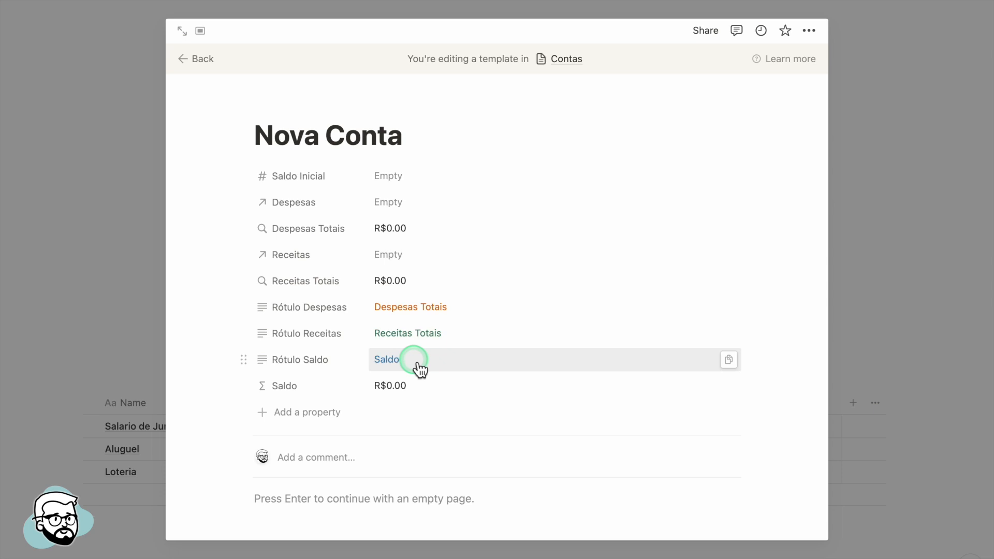
pyautogui.click(113, 73)
pyautogui.click(113, 73)
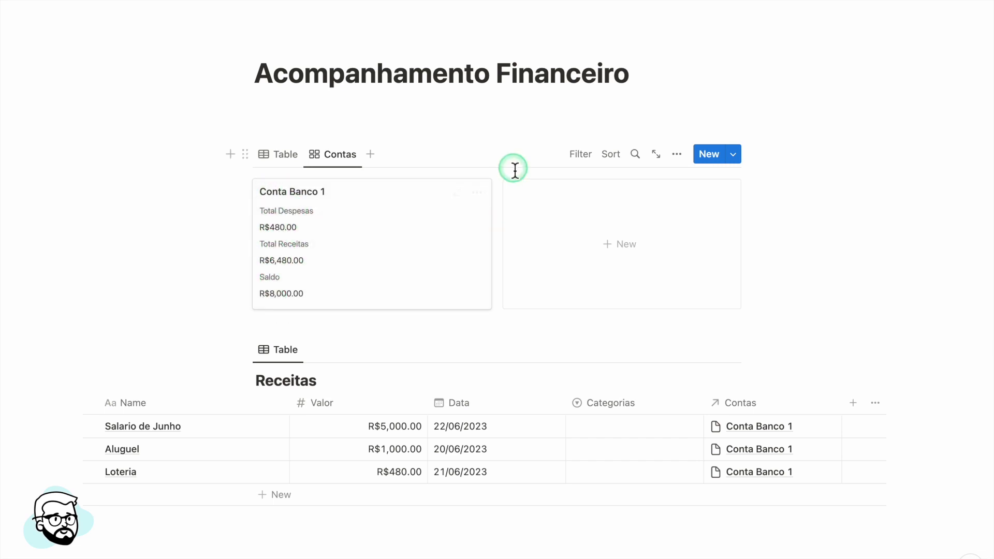
# Create a Contas record from the Nova Conta template and title it "Conta Banco 2".
pyautogui.click(735, 155)
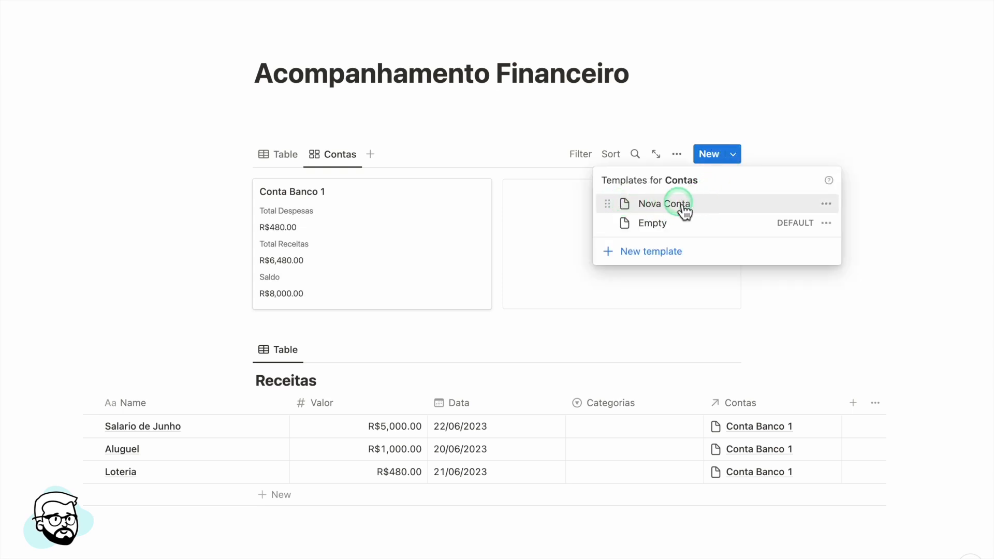
pyautogui.click(666, 210)
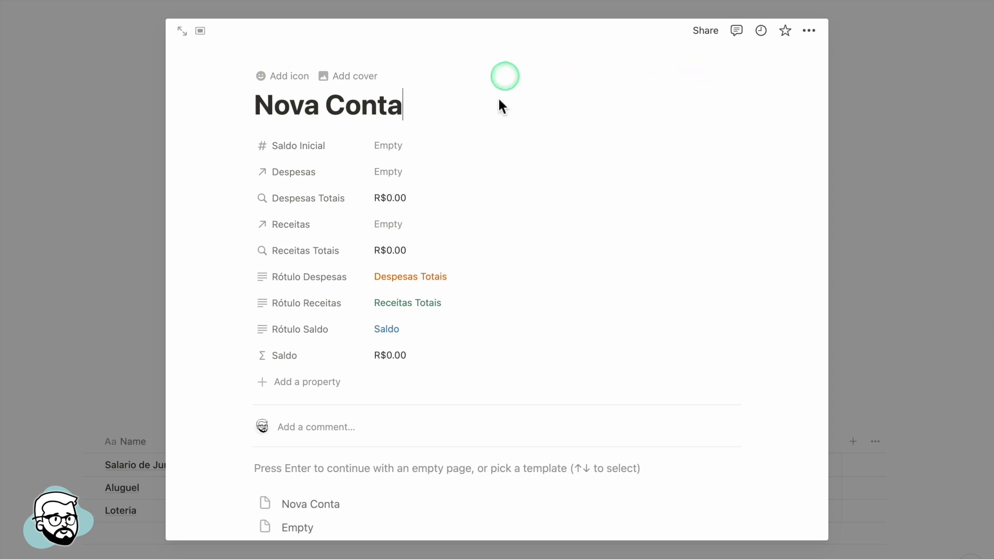
pyautogui.moveTo(418, 116); pyautogui.dragTo(237, 105)
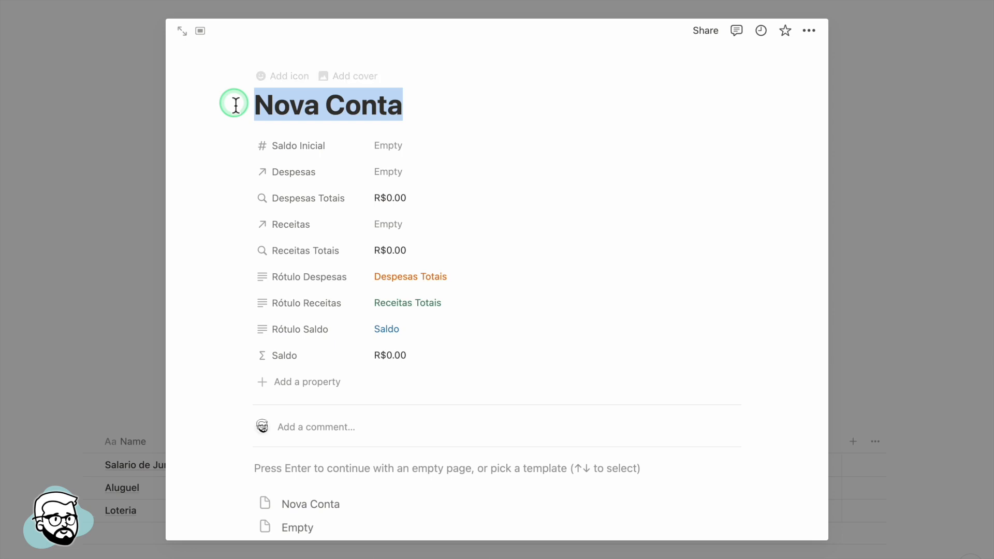
pyautogui.write('Conta Banco 2')
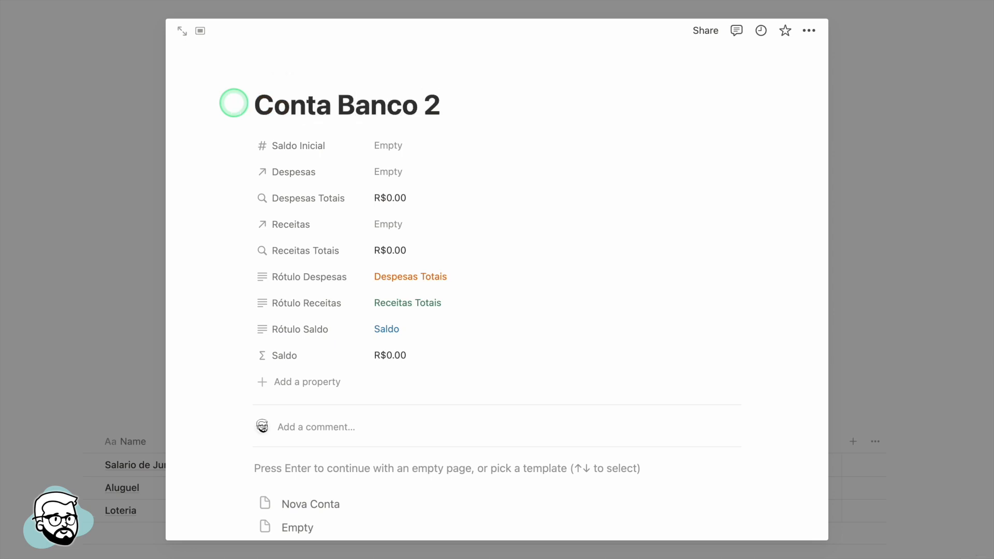
# Set Conta Banco 2's Saldo Inicial to 400 and close the record.
pyautogui.scroll(-2, 449, 160)
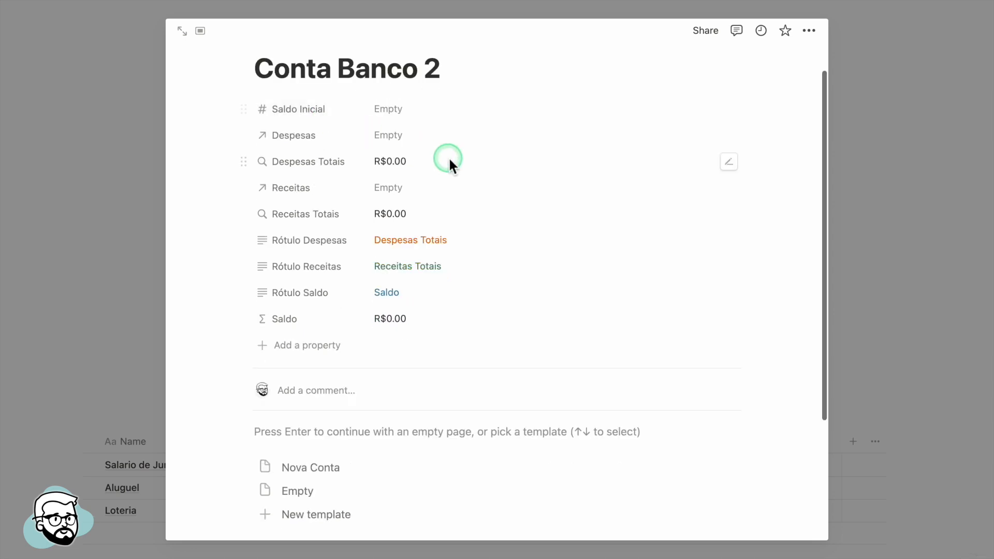
pyautogui.click(420, 117)
pyautogui.write('400')
pyautogui.press('Return')
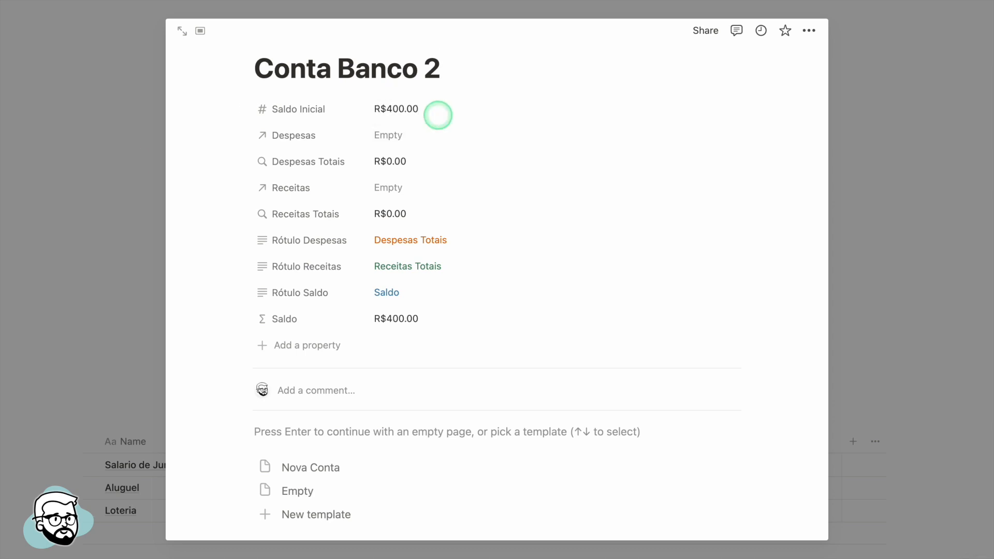
pyautogui.click(132, 163)
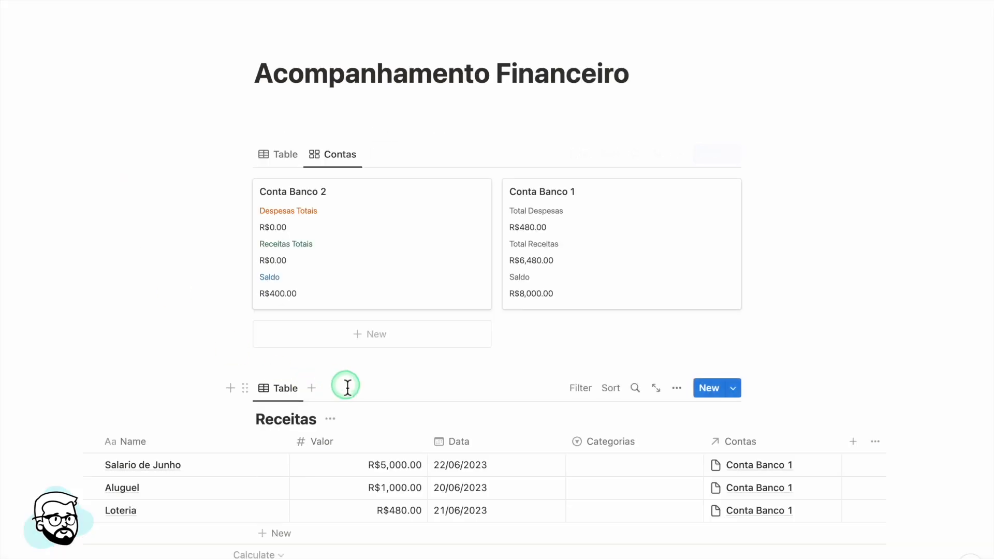
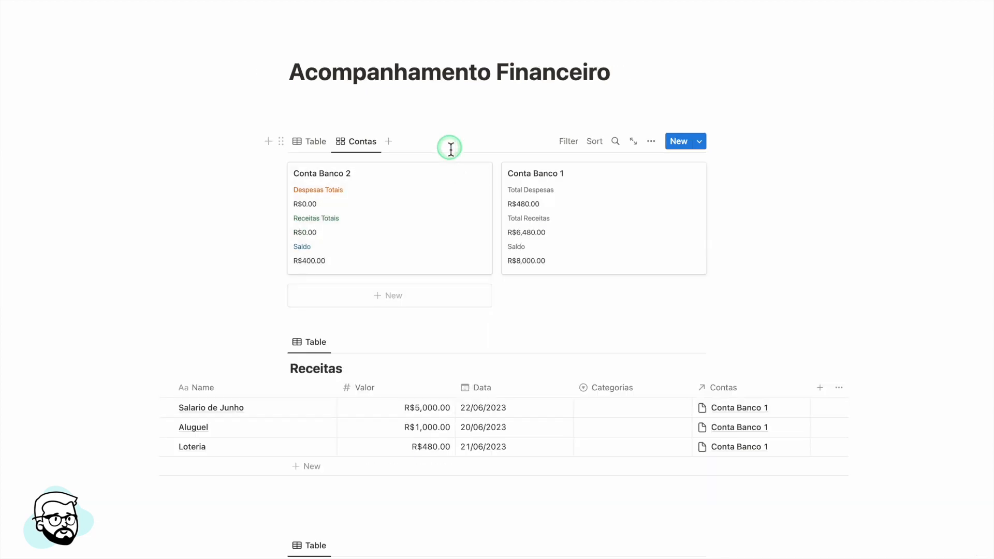
# Delete the Table view from the Contas database, keeping only its Contas gallery view.
pyautogui.click(310, 143)
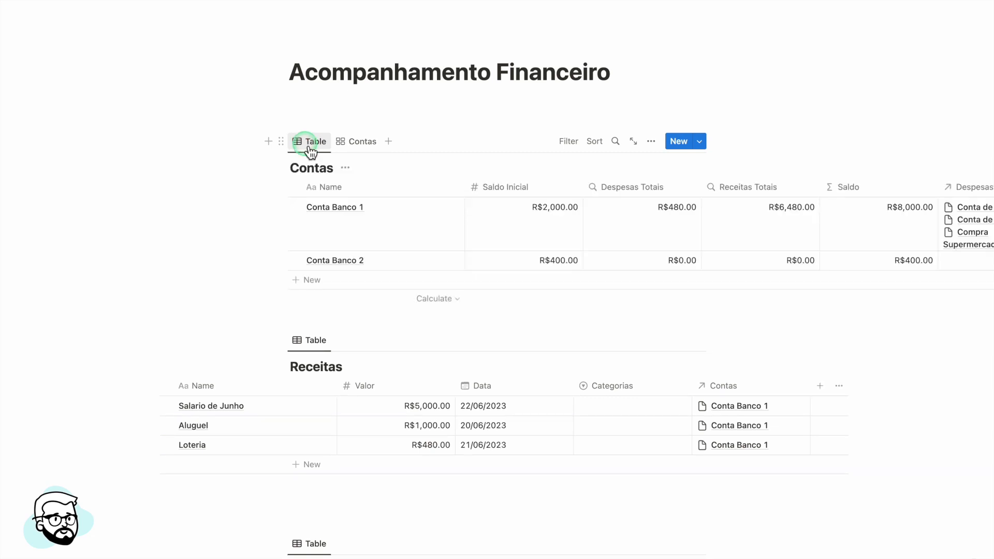
pyautogui.click(309, 146)
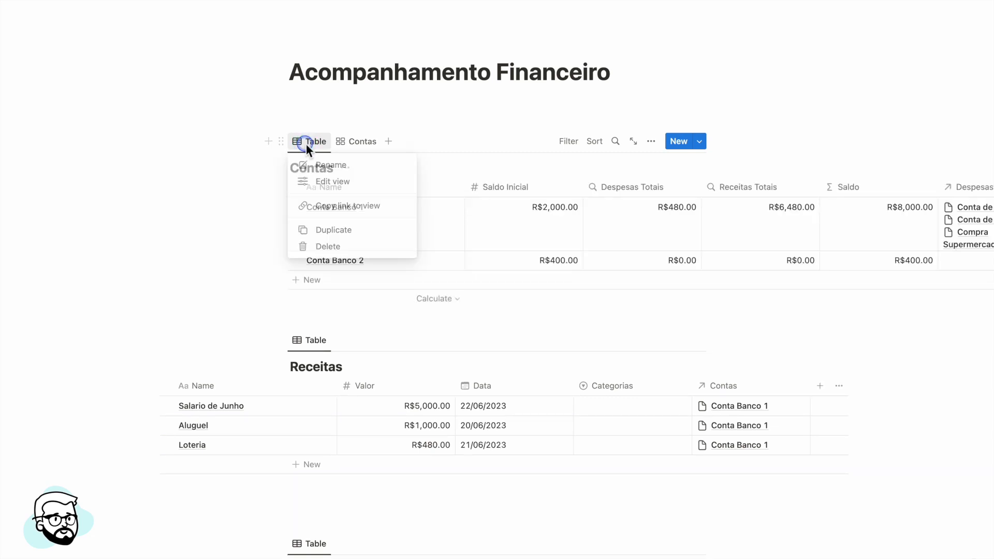
pyautogui.click(339, 248)
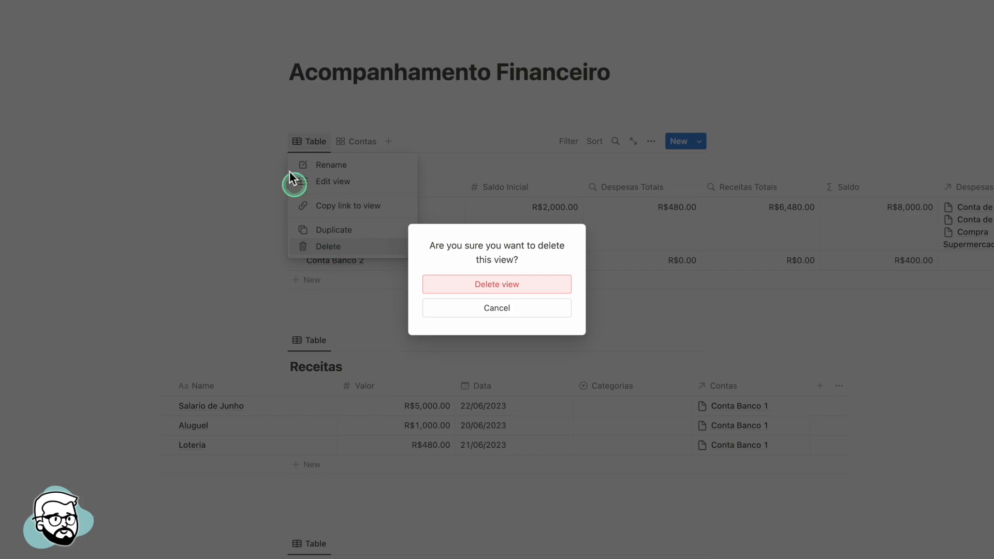
pyautogui.click(532, 286)
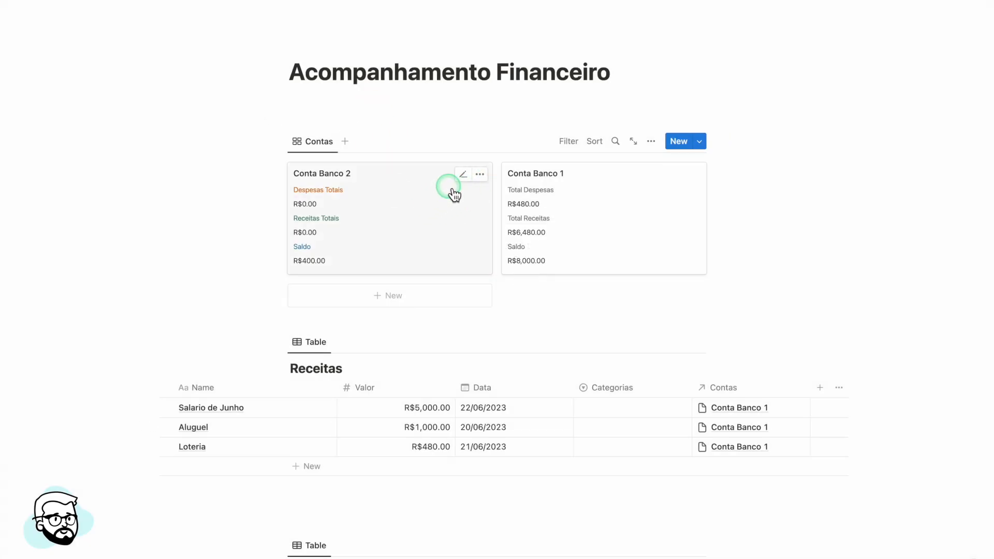
# Delete the Conta Banco 2 card from the Contas gallery.
pyautogui.click(482, 175)
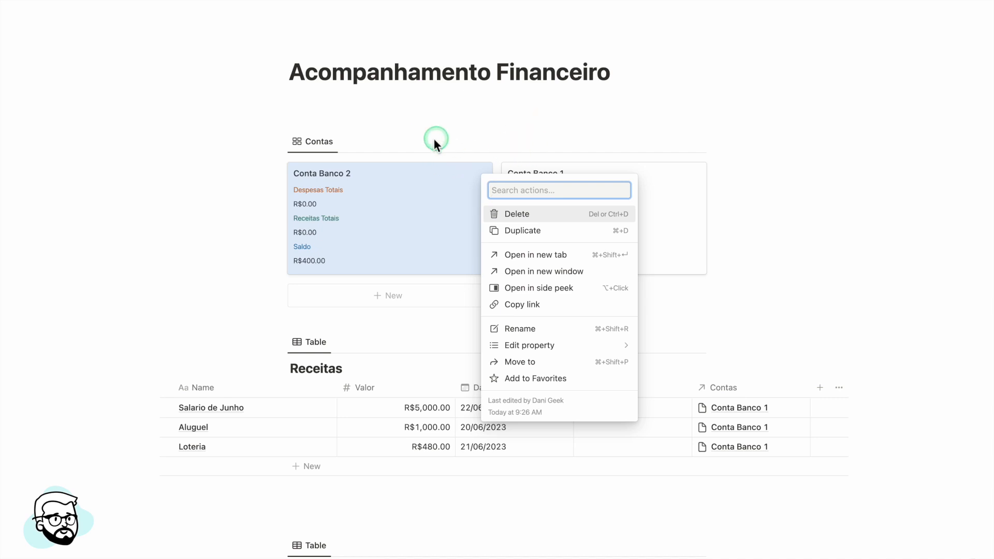
pyautogui.click(526, 220)
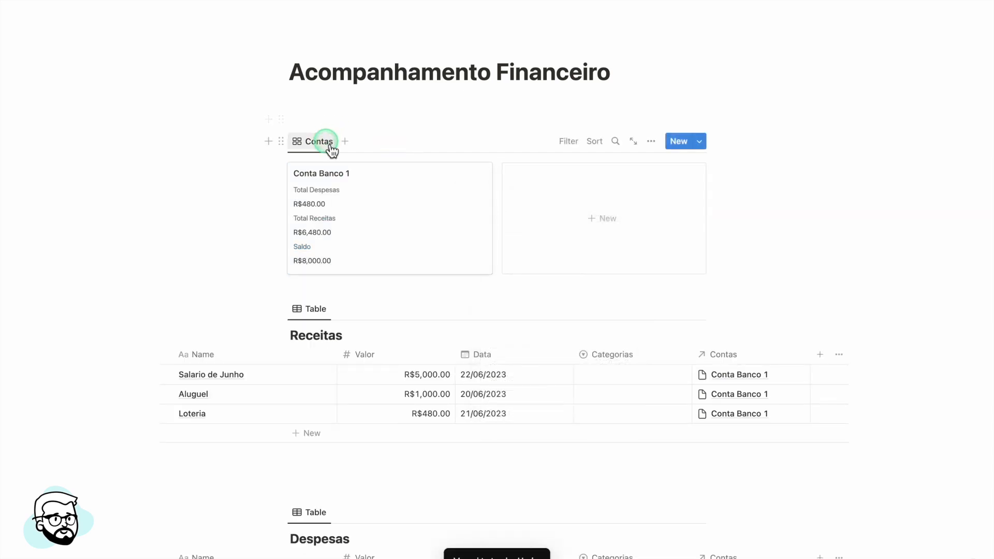
# In the Conta Banco 1 record, customize all Contas pages so the Despesas and Receitas relations are set to Always hide.
pyautogui.click(398, 219)
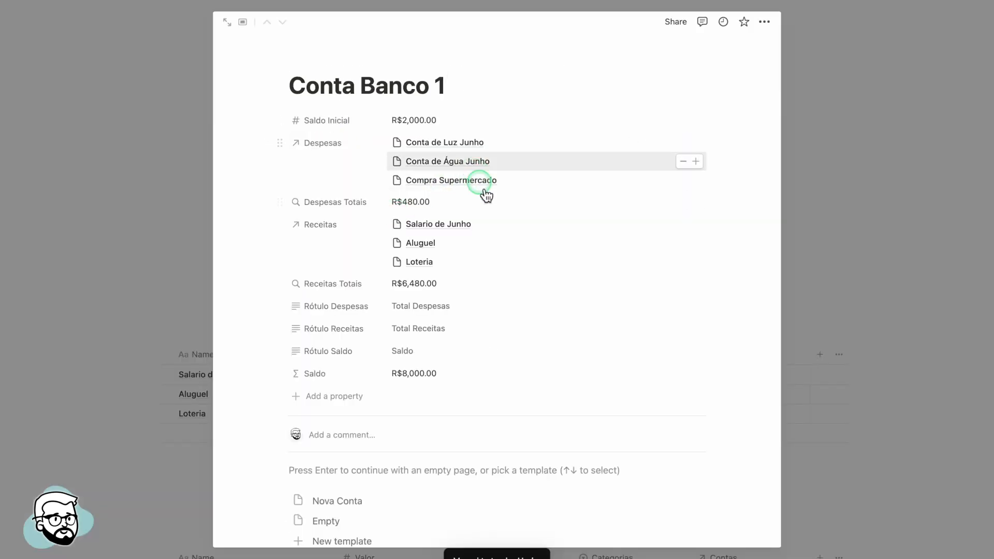
pyautogui.scroll(-2, 432, 146)
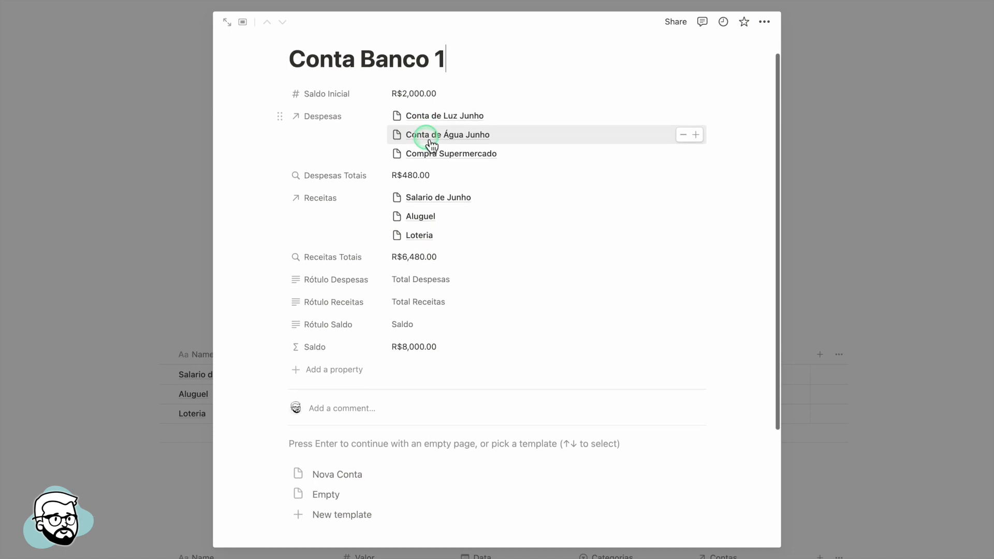
pyautogui.scroll(1, 432, 143)
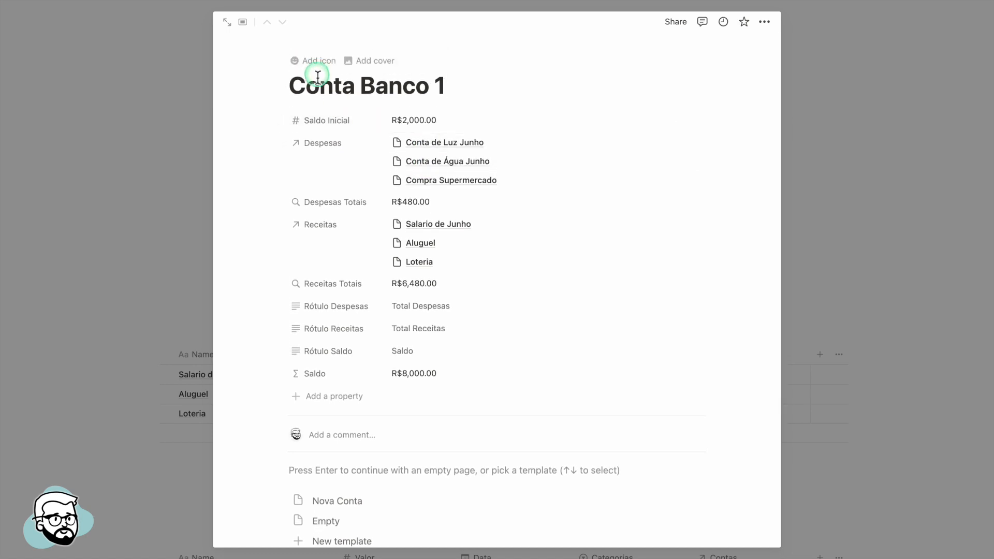
pyautogui.scroll(-2, 321, 244)
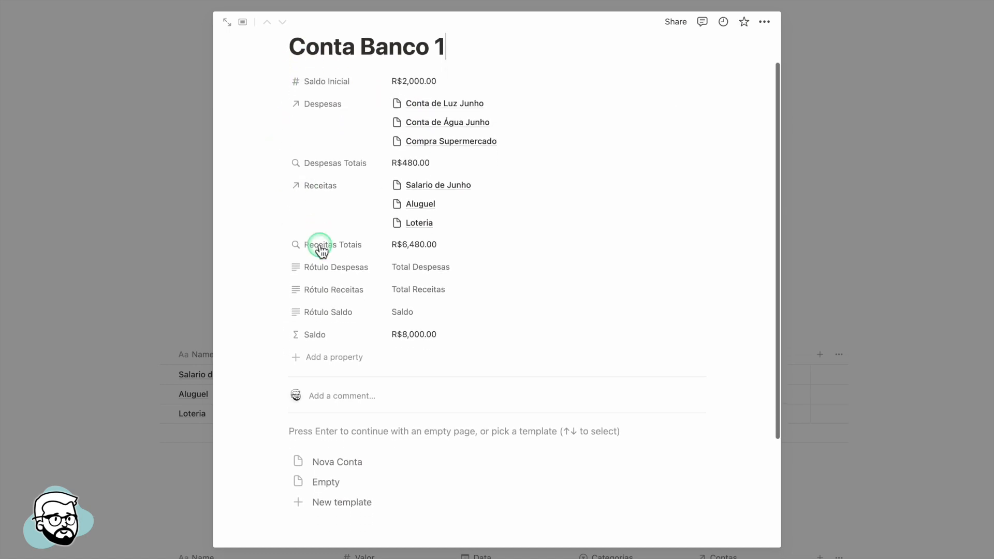
pyautogui.scroll(-1, 306, 225)
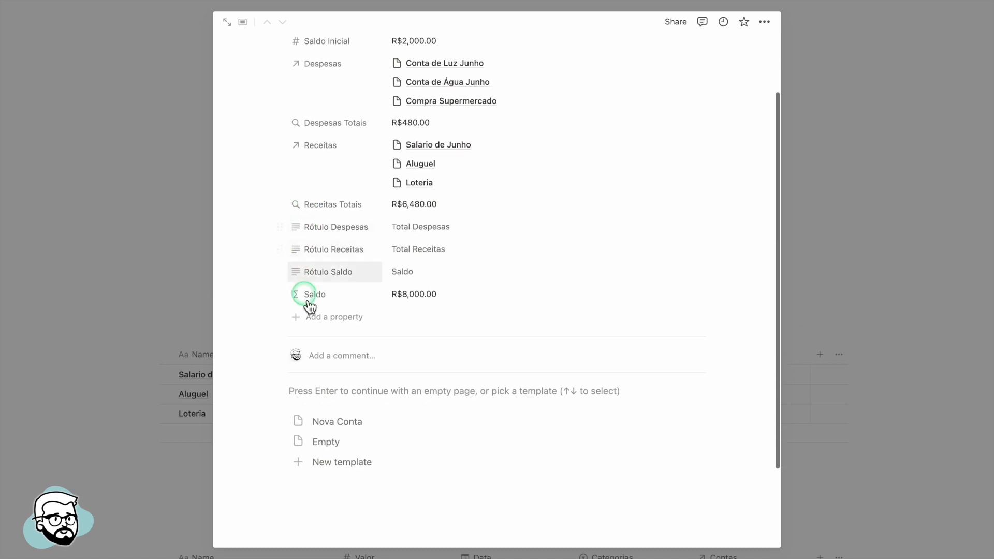
pyautogui.scroll(2, 322, 305)
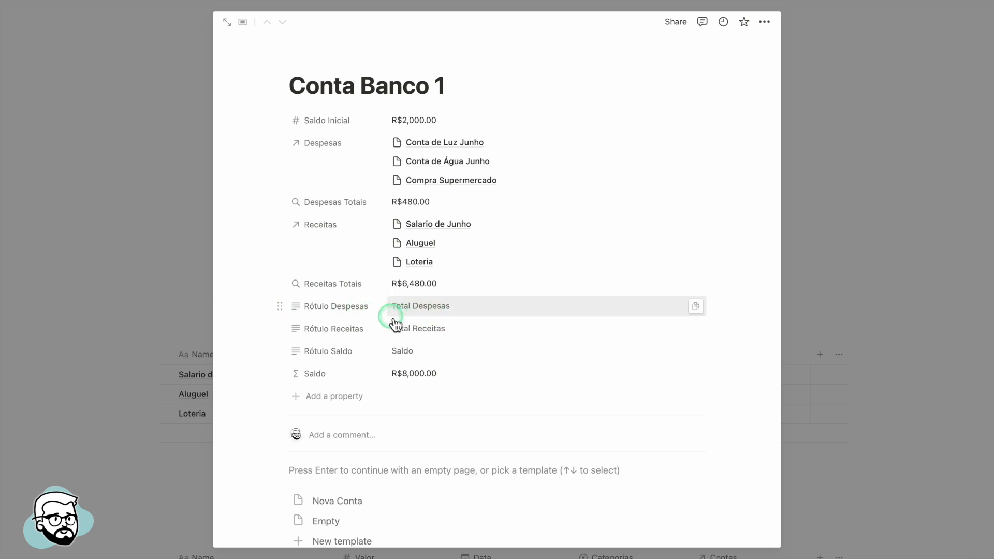
pyautogui.click(279, 307)
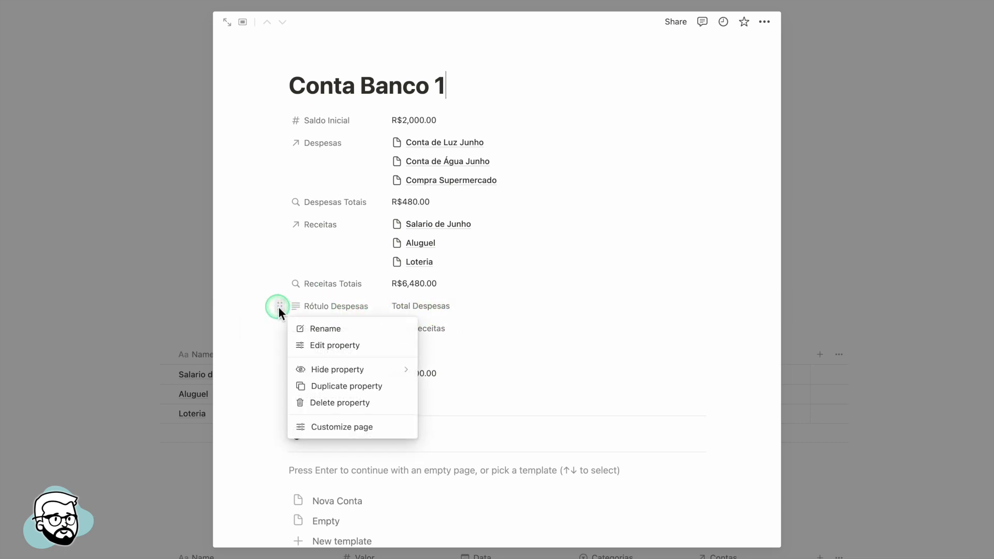
pyautogui.click(329, 427)
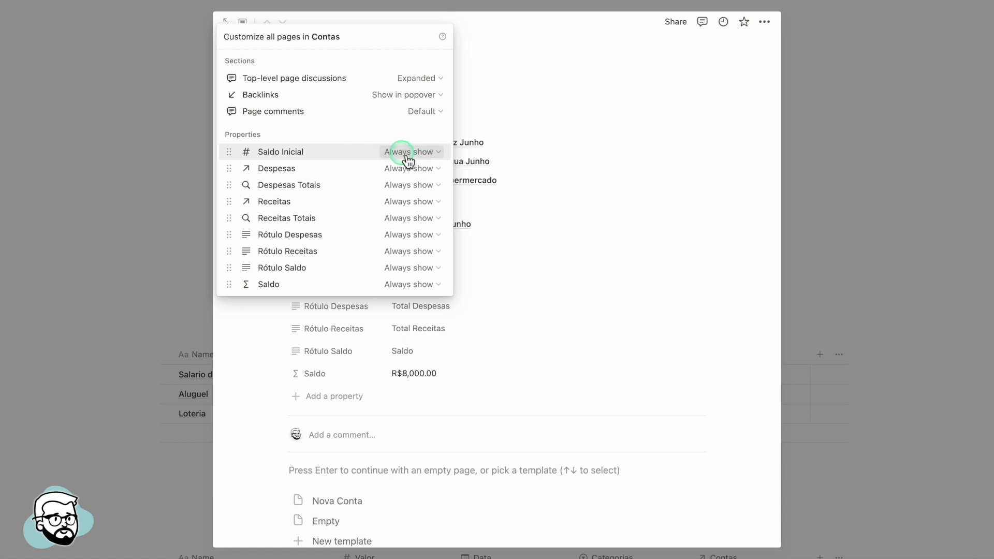
pyautogui.click(437, 168)
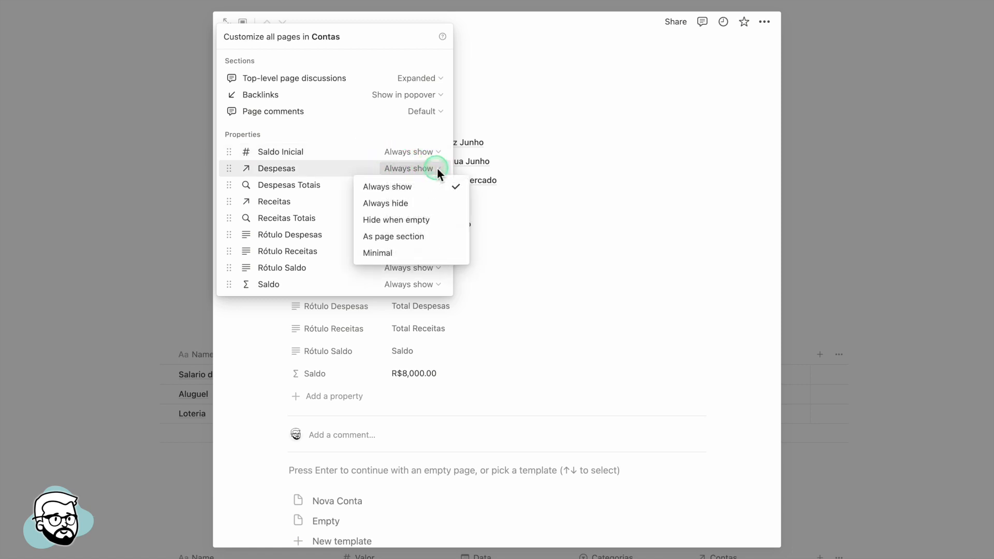
pyautogui.click(426, 217)
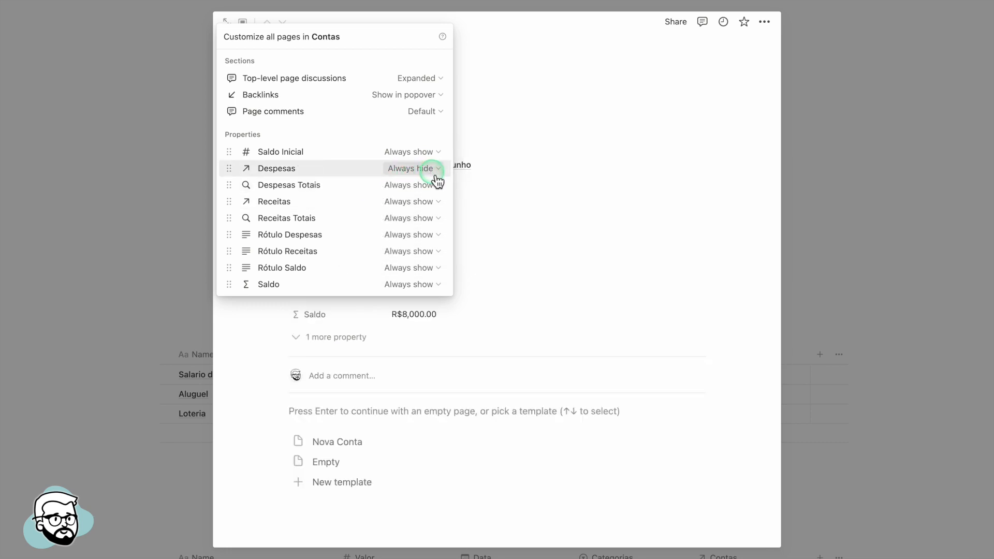
pyautogui.click(433, 201)
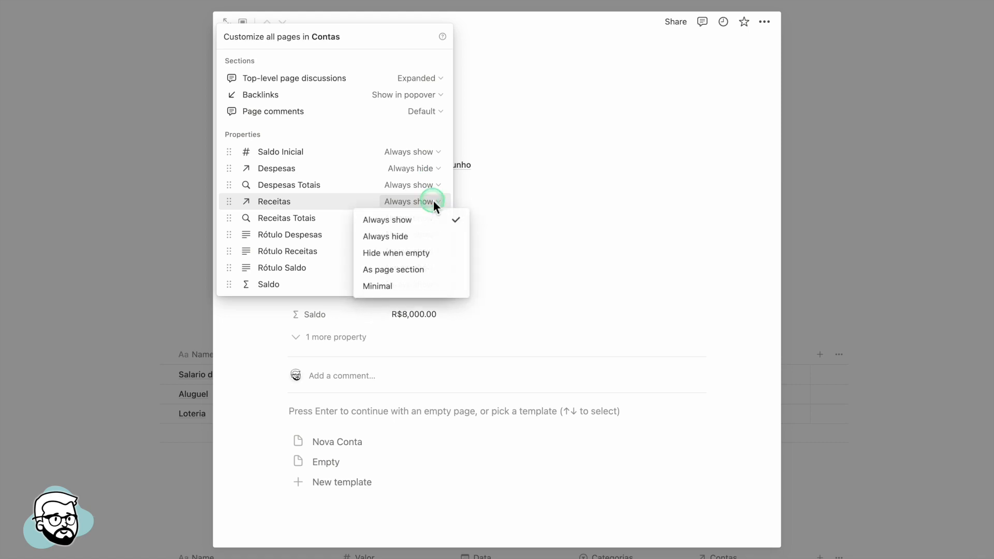
pyautogui.click(422, 238)
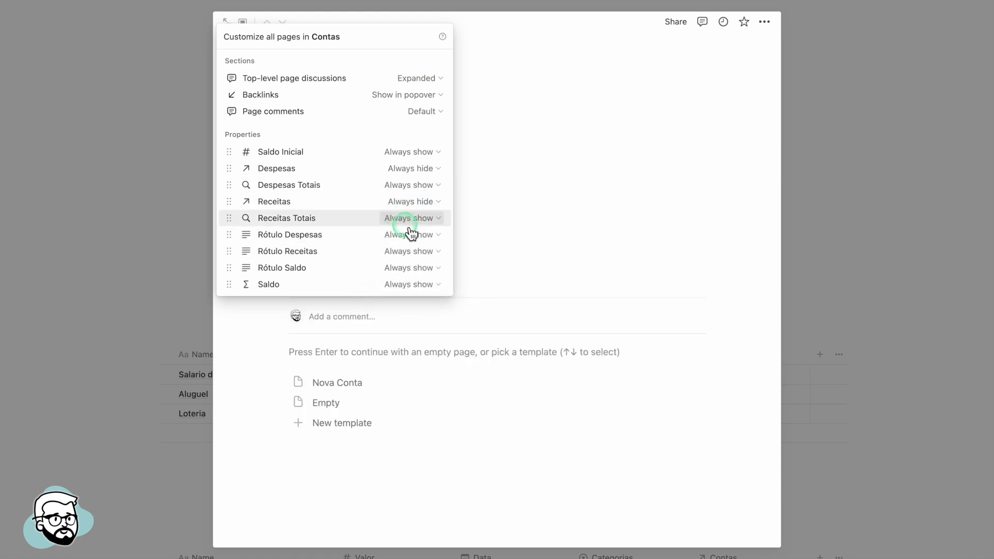
# Set Rótulo Despesas, Rótulo Receitas and Rótulo Saldo to Always hide on all Contas pages and close the record.
pyautogui.click(430, 235)
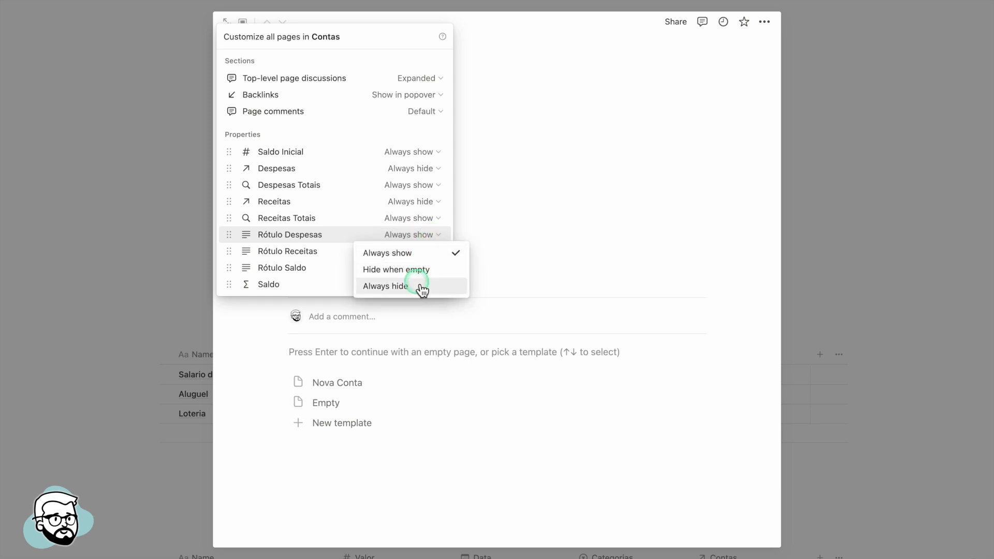
pyautogui.click(422, 289)
pyautogui.click(428, 252)
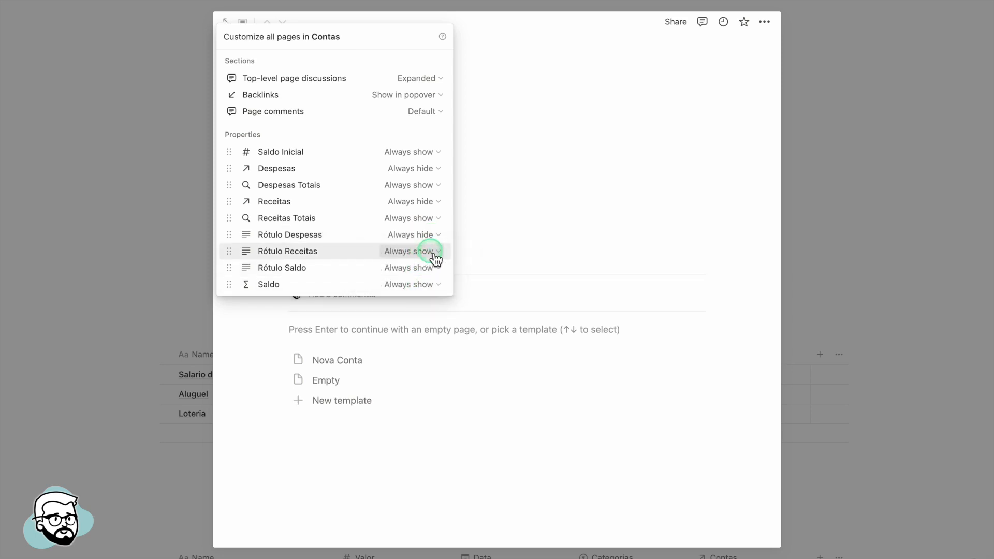
pyautogui.click(428, 304)
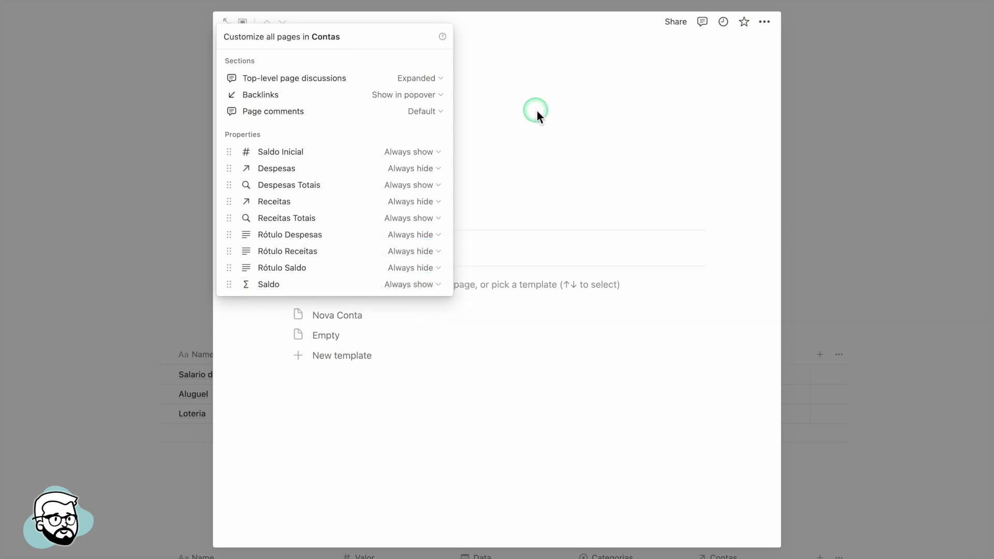
pyautogui.click(520, 70)
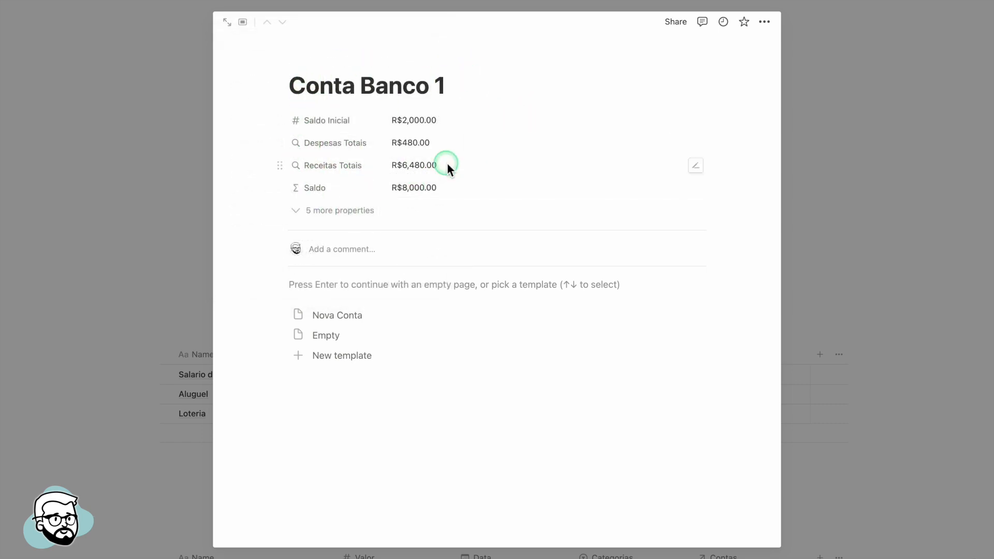
pyautogui.click(164, 101)
# Add a List view named "Receitas" to the Receitas database with its database title hidden.
pyautogui.scroll(-3, 386, 311)
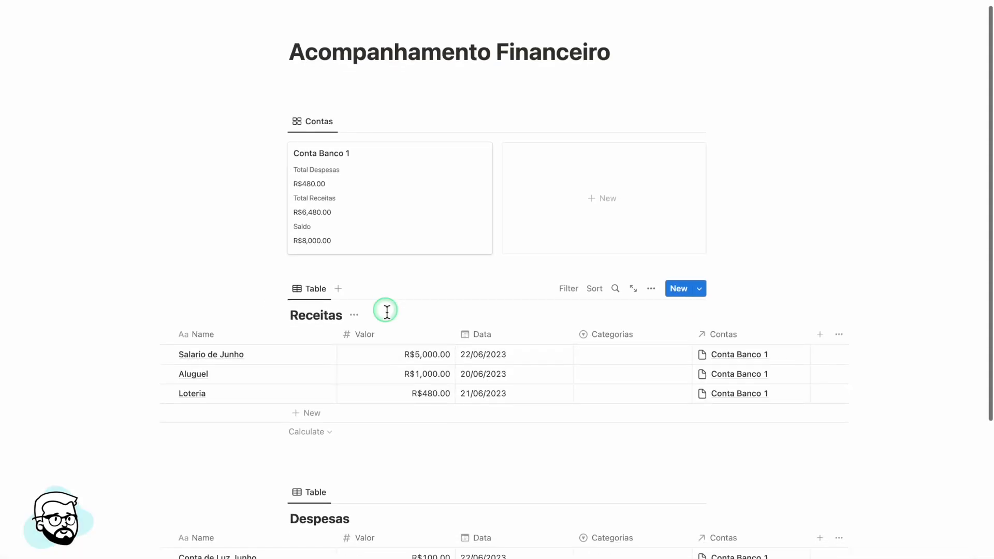
pyautogui.scroll(-1, 387, 312)
pyautogui.scroll(1, 387, 313)
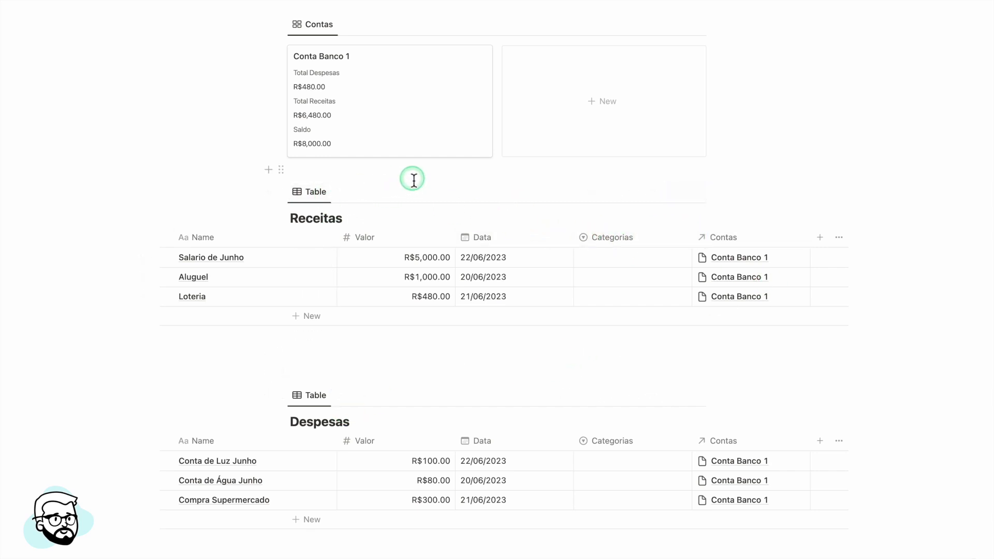
pyautogui.scroll(2, 414, 179)
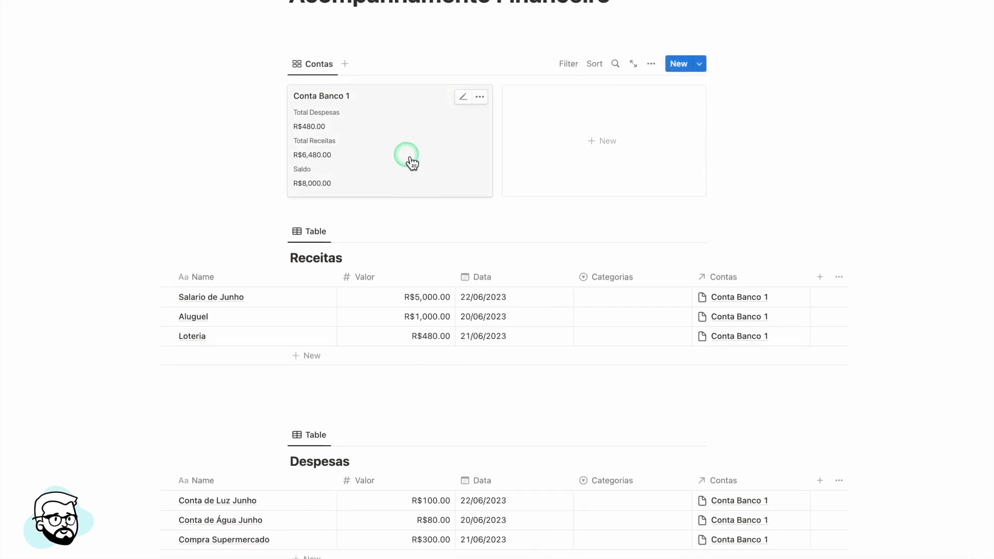
pyautogui.click(342, 232)
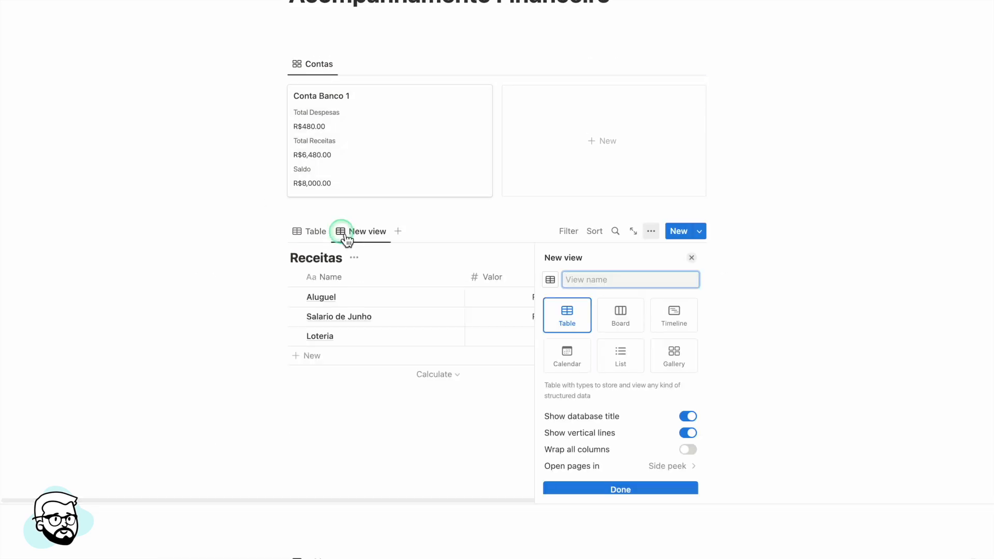
pyautogui.click(623, 362)
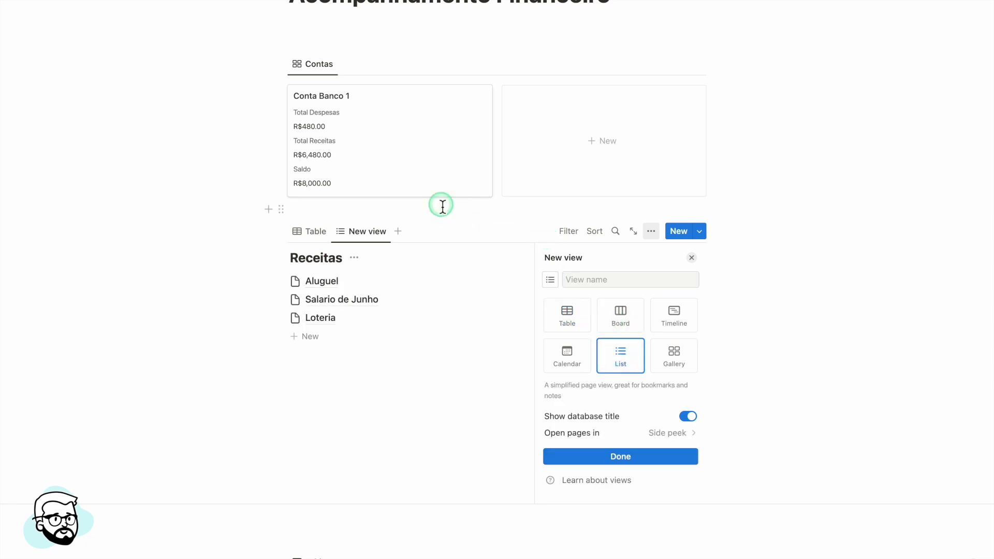
pyautogui.click(591, 283)
pyautogui.write('Receitas')
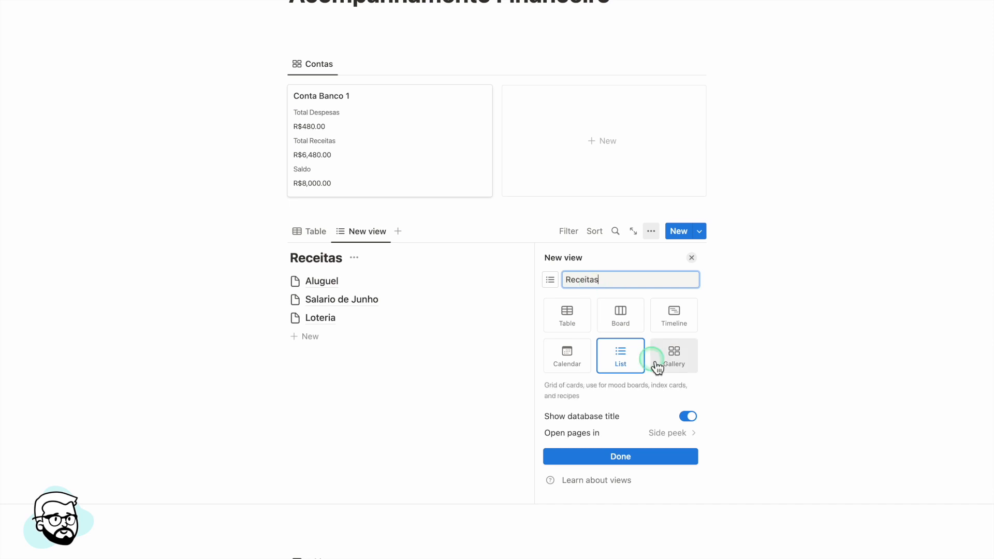
pyautogui.click(690, 416)
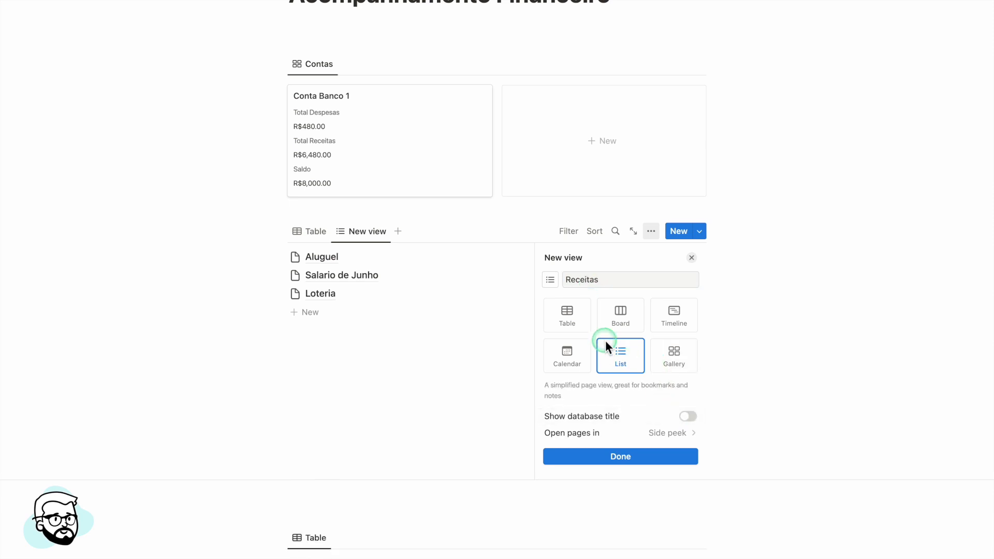
pyautogui.click(691, 257)
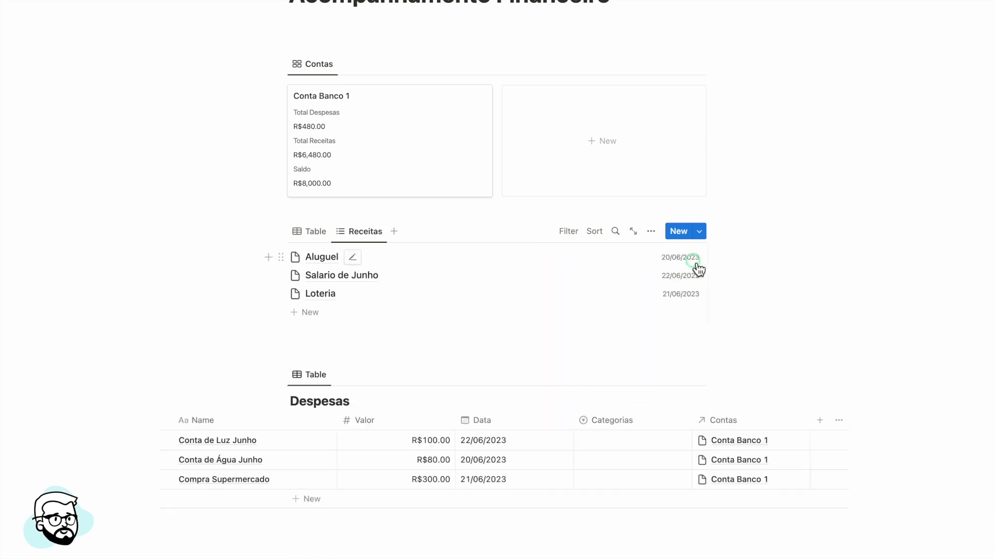
# Delete the Table view from the Receitas database, keeping only its Receitas list view.
pyautogui.rightClick(314, 231)
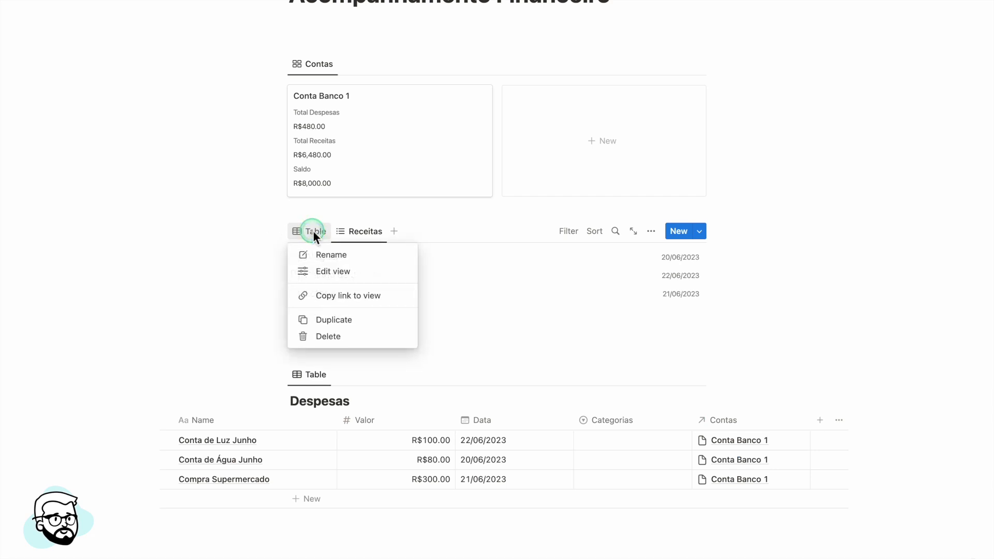
pyautogui.click(332, 338)
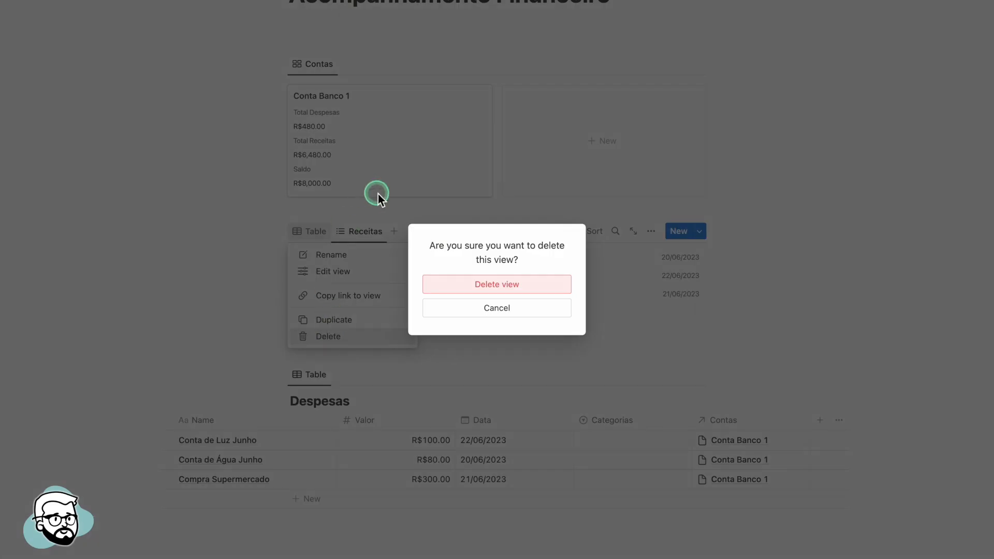
pyautogui.click(533, 289)
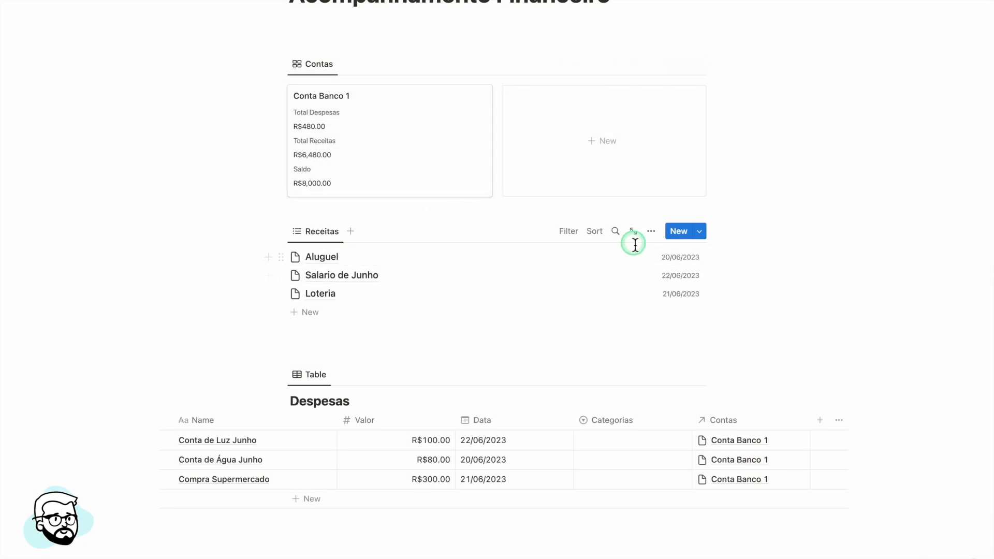
# Show the Valor property in the Receitas list view and close the view options.
pyautogui.click(654, 233)
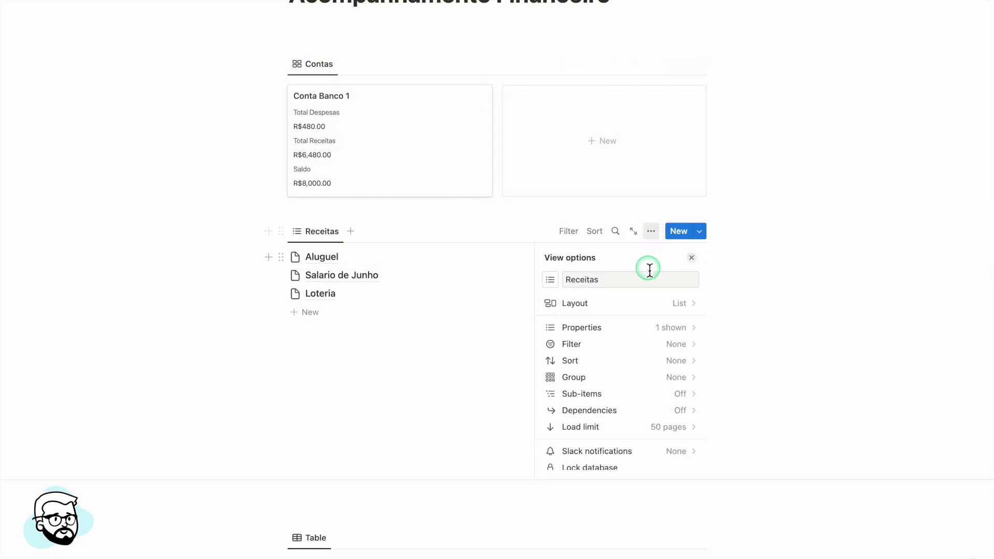
pyautogui.click(645, 326)
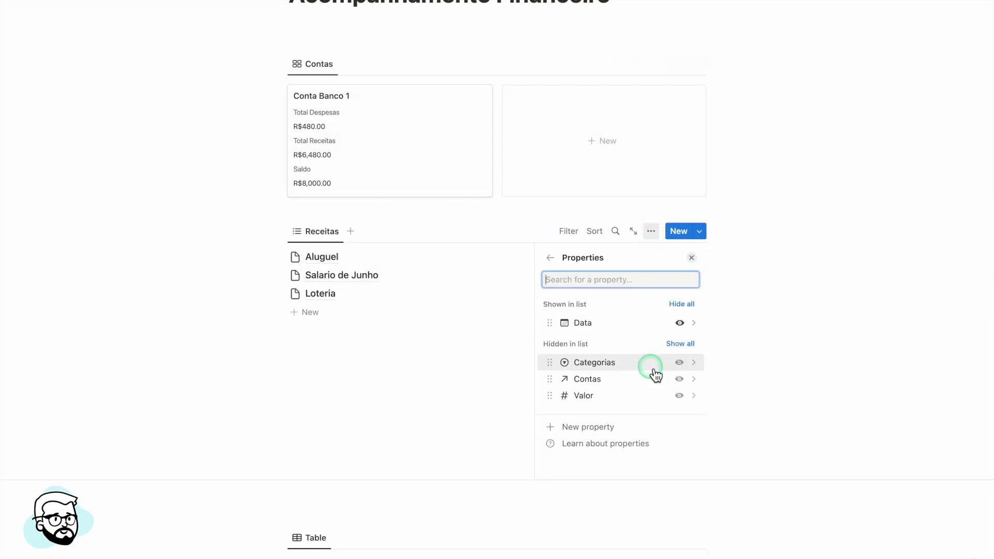
pyautogui.click(680, 396)
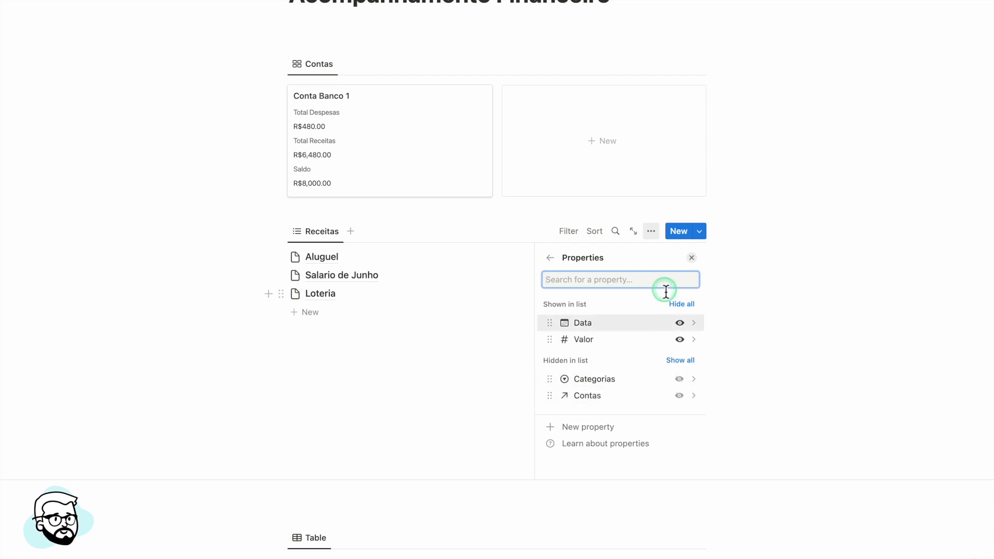
pyautogui.click(550, 258)
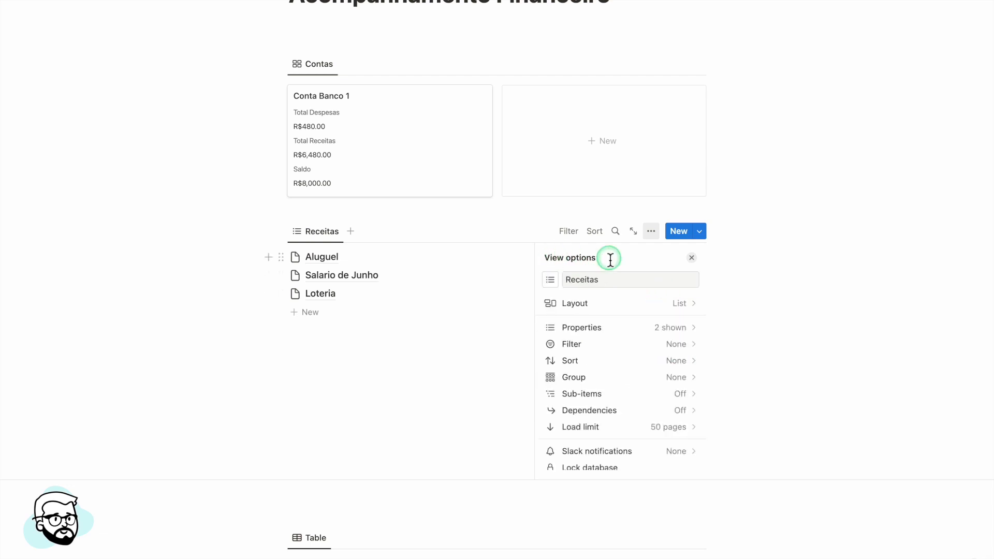
pyautogui.click(692, 259)
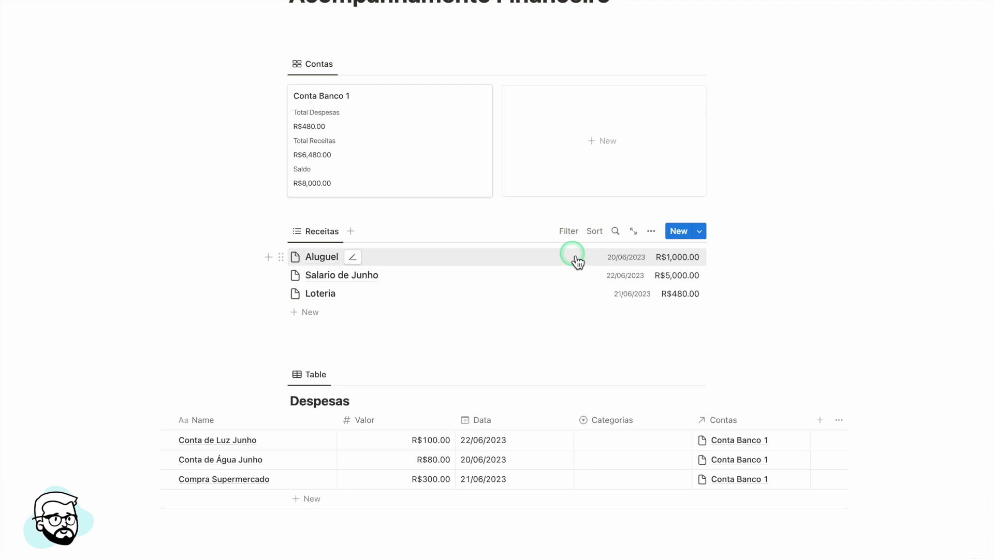
# Move the Valor property ahead of Data in the Receitas list view and close the view options.
pyautogui.click(654, 234)
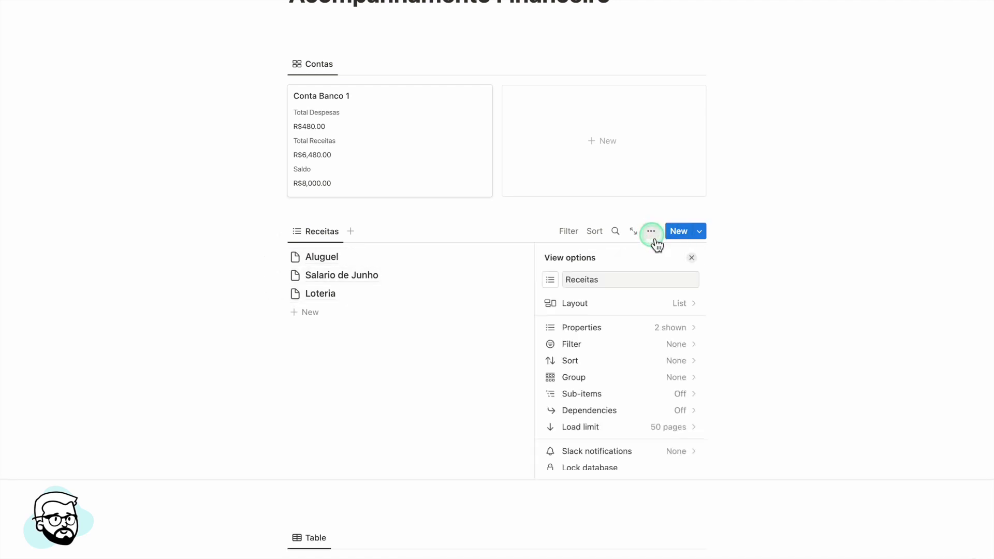
pyautogui.click(623, 353)
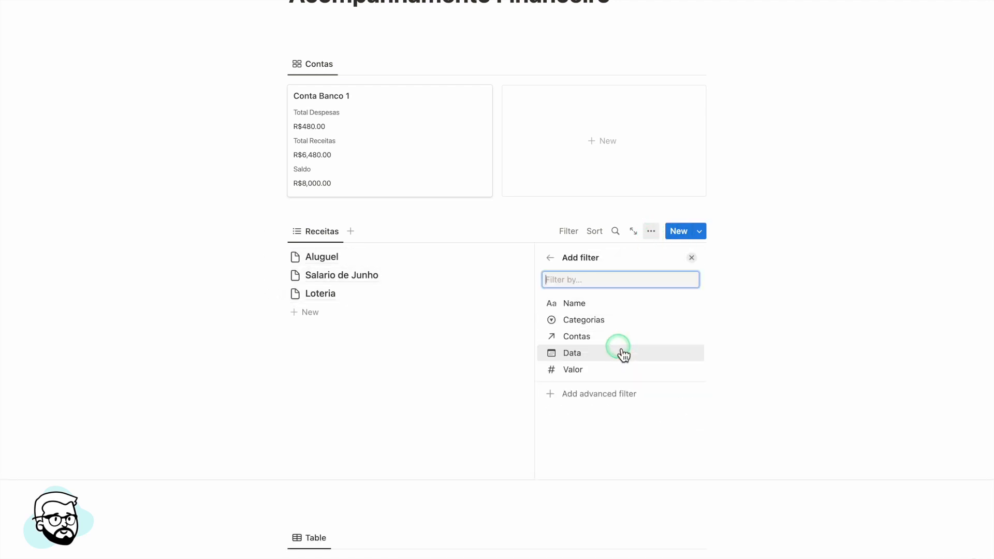
pyautogui.click(551, 259)
pyautogui.click(591, 332)
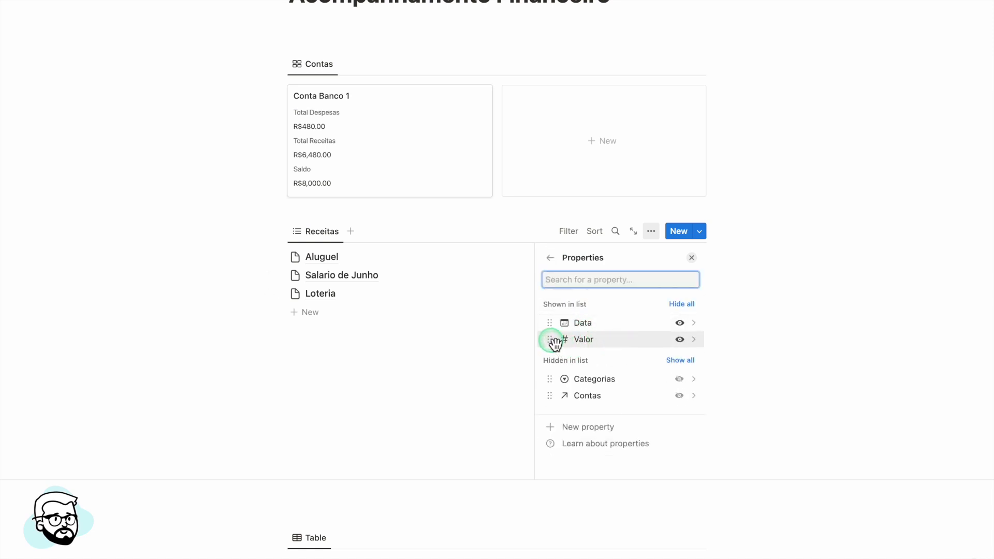
pyautogui.moveTo(553, 344); pyautogui.dragTo(552, 329)
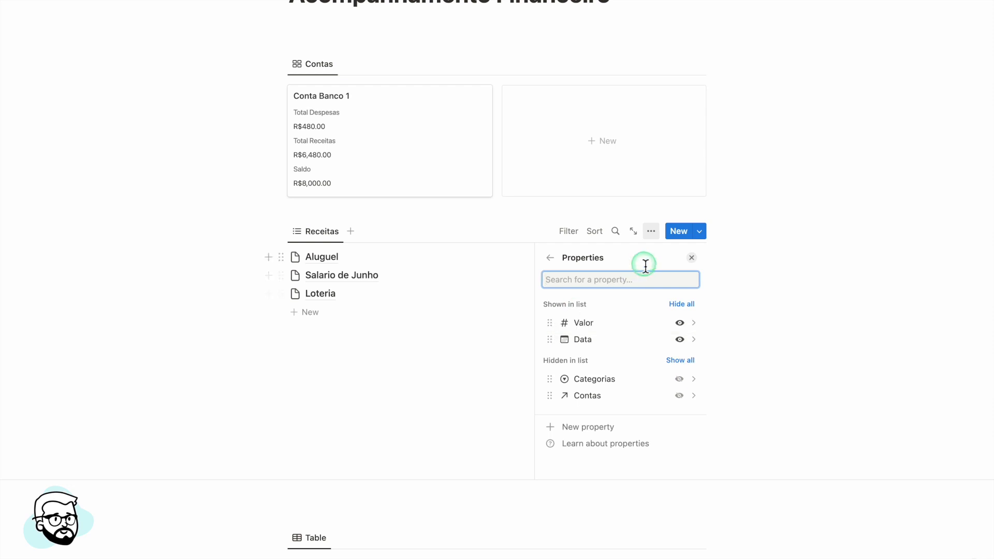
pyautogui.click(551, 257)
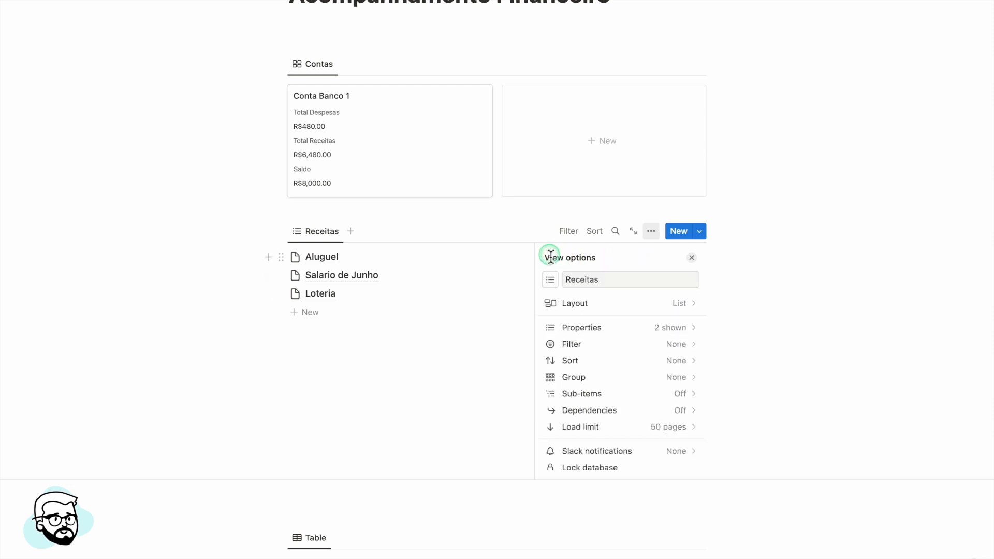
pyautogui.click(691, 257)
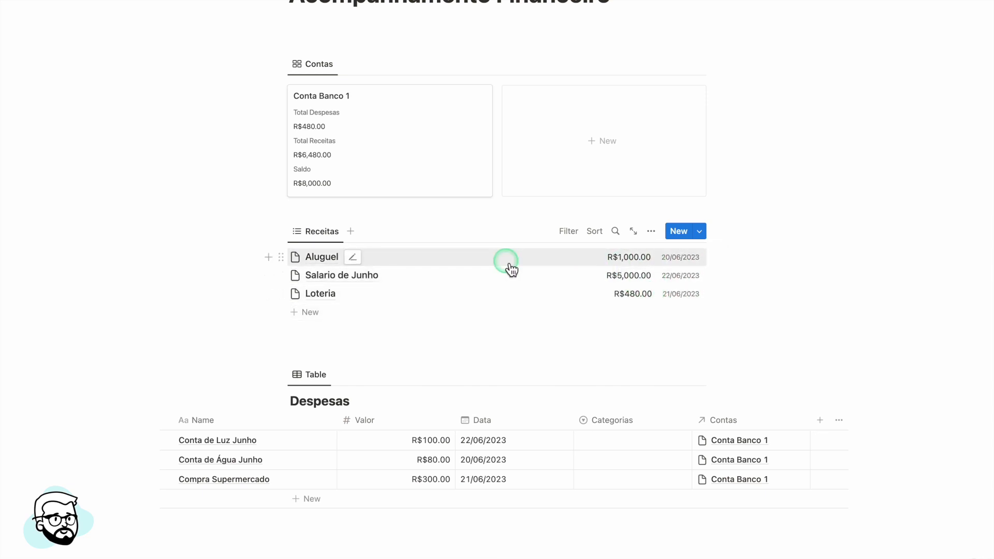
# Replace the Despesas table with a List view named "Despesas", hiding the database title and showing Valor before Data.
pyautogui.scroll(-1, 508, 266)
pyautogui.scroll(-2, 508, 267)
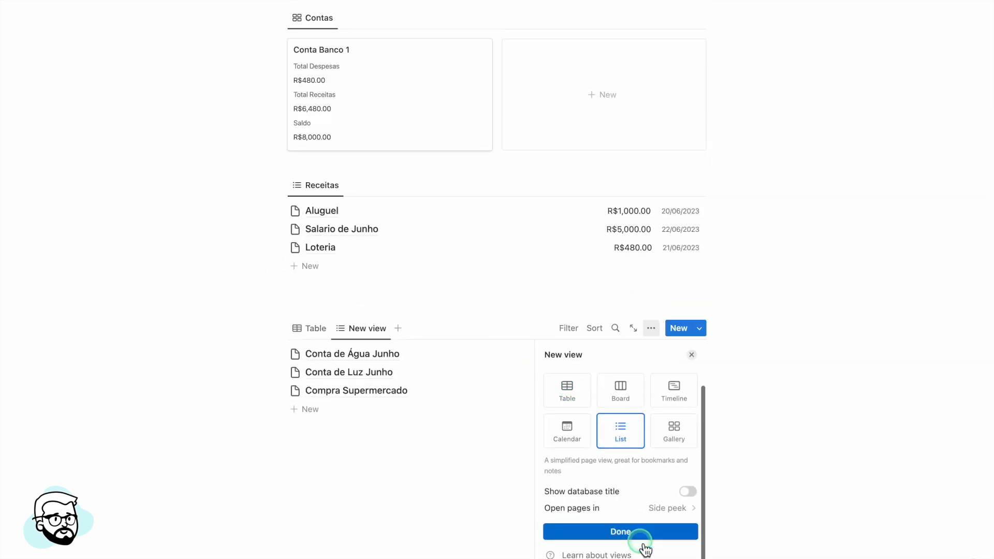
pyautogui.click(639, 533)
pyautogui.click(593, 376)
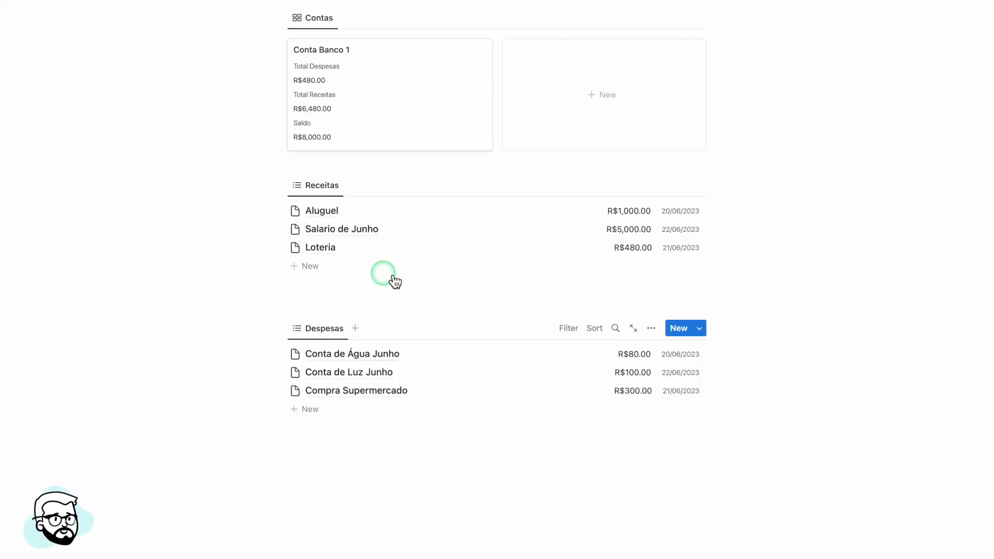
# Turn on Full width for the Acompanhamento Financeiro page.
pyautogui.scroll(3, 460, 259)
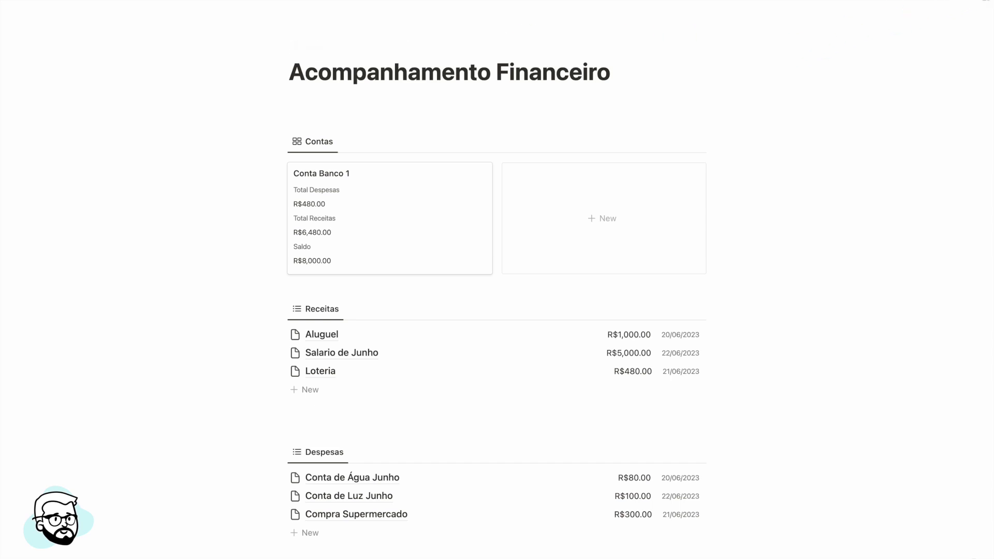
pyautogui.click(984, 4)
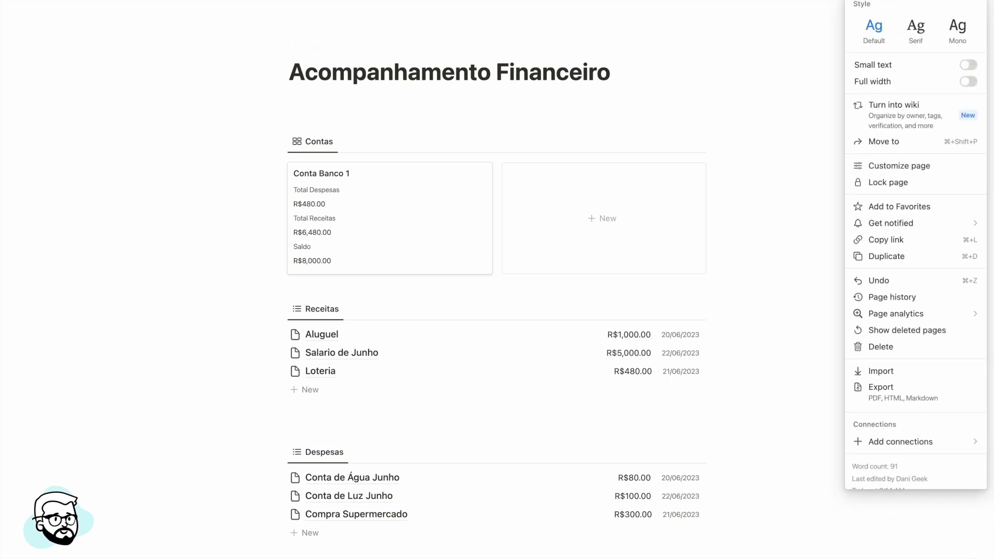
pyautogui.click(967, 82)
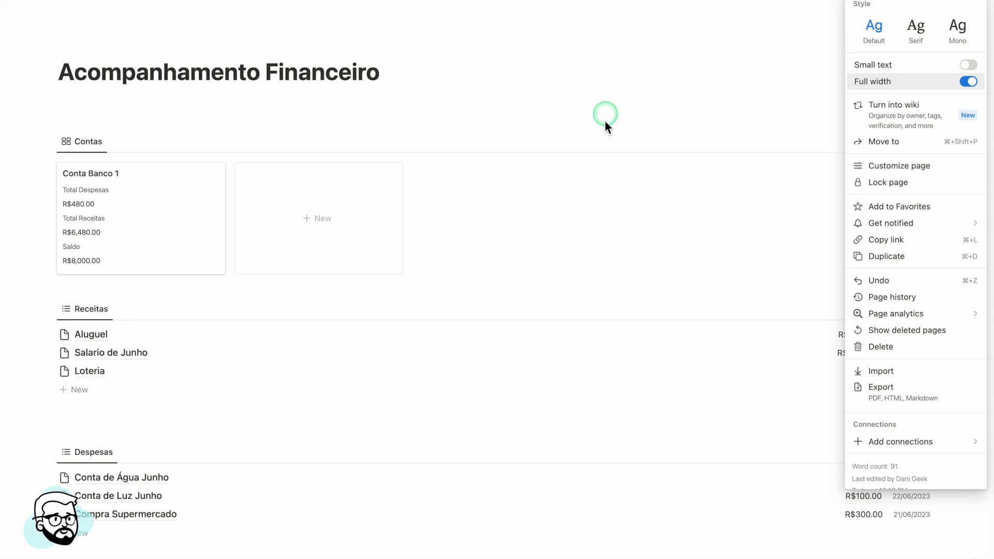
pyautogui.click(700, 23)
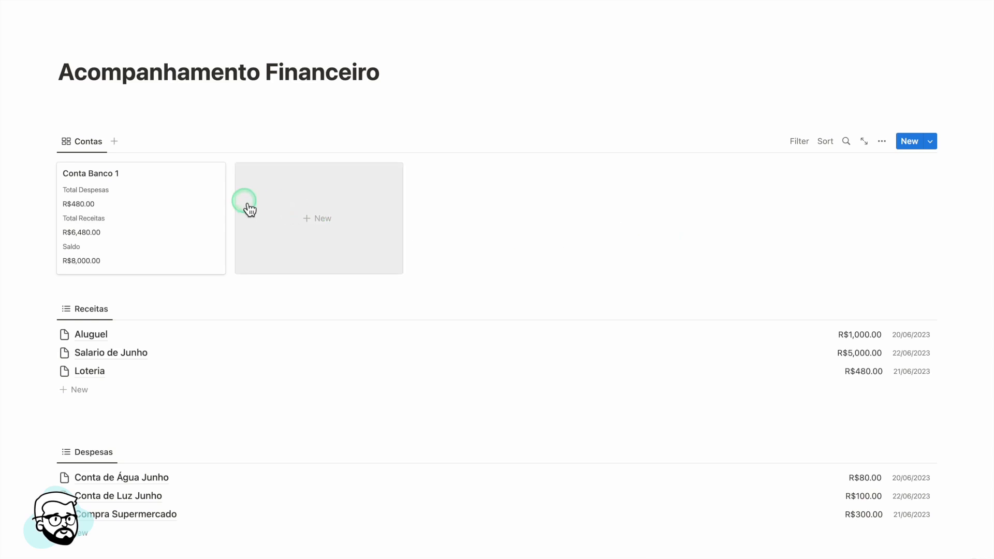
pyautogui.click(83, 289)
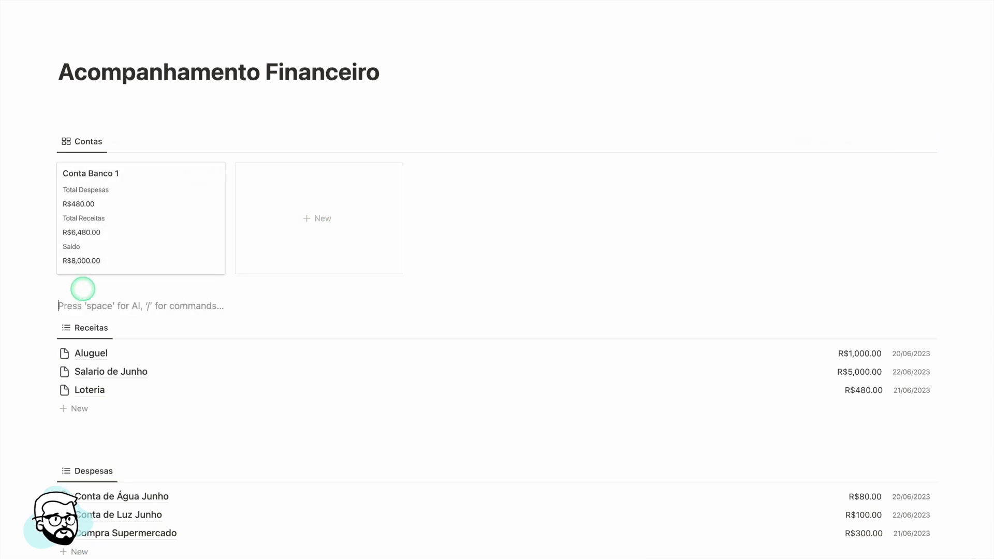
pyautogui.write('/col')
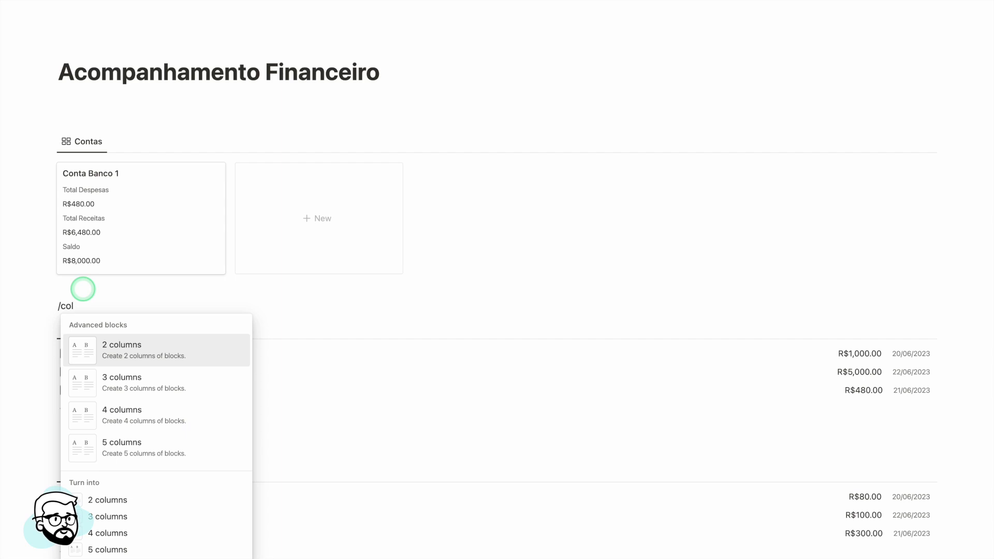
pyautogui.press('BackSpace')
pyautogui.press('BackSpace')
pyautogui.press('BackSpace')
pyautogui.press('BackSpace')
# Arrange the Receitas and Despesas lists side by side in two aligned columns below the Contas gallery.
pyautogui.moveTo(49, 343); pyautogui.dragTo(54, 311)
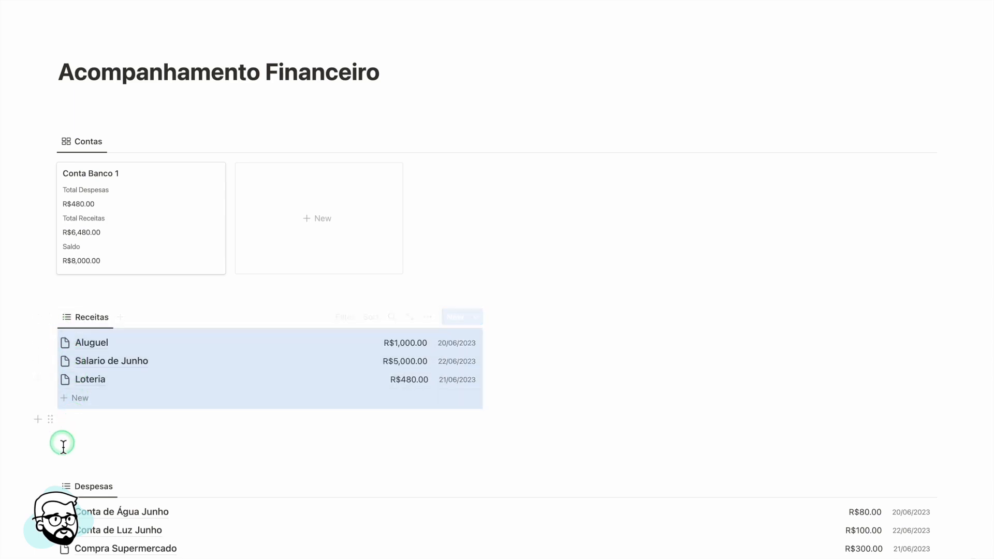
pyautogui.moveTo(51, 464); pyautogui.dragTo(611, 324)
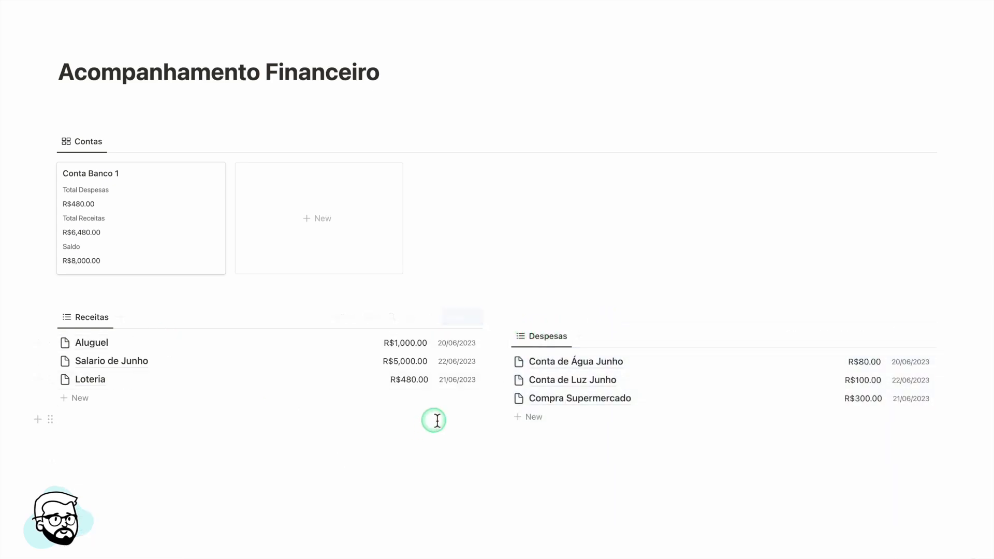
pyautogui.moveTo(509, 336); pyautogui.dragTo(512, 316)
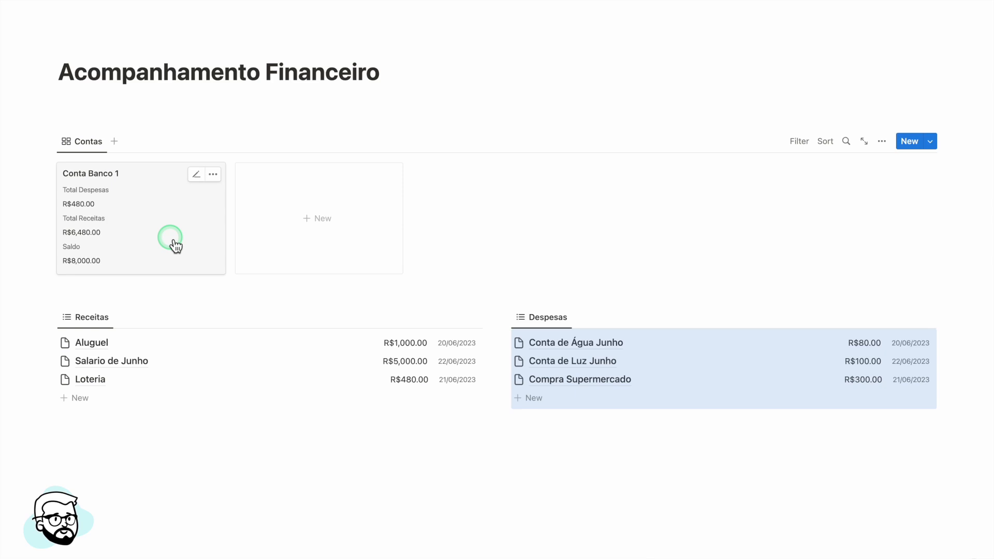
# Add a page icon to Acompanhamento Financeiro, using the light gray credit card found by filtering the icons for "cred".
pyautogui.moveTo(102, 58)
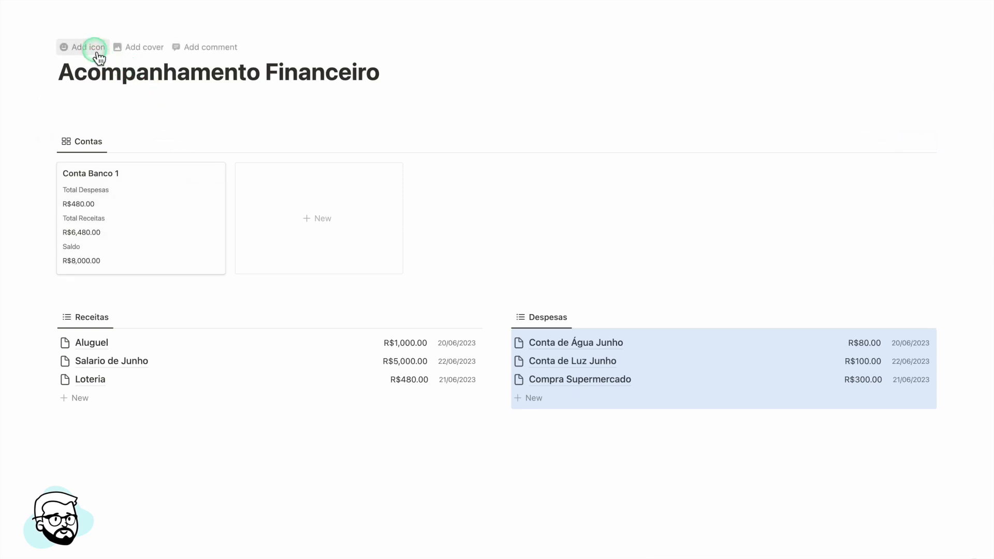
pyautogui.click(86, 48)
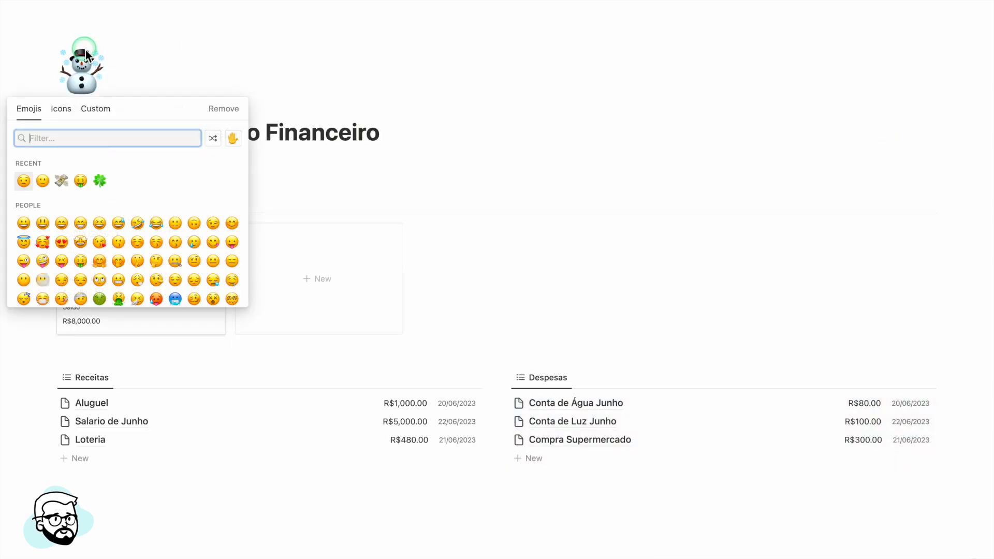
pyautogui.click(61, 110)
pyautogui.click(29, 110)
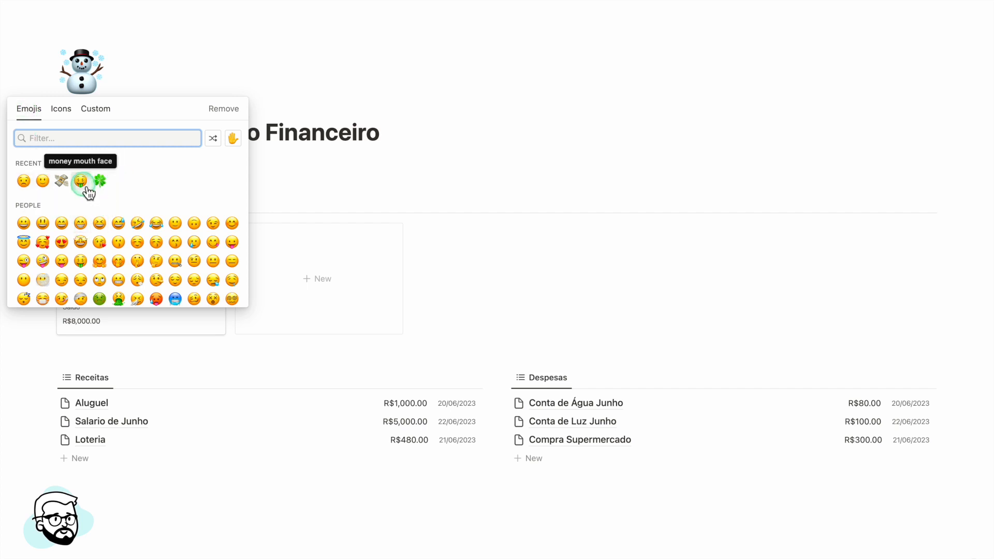
pyautogui.click(63, 111)
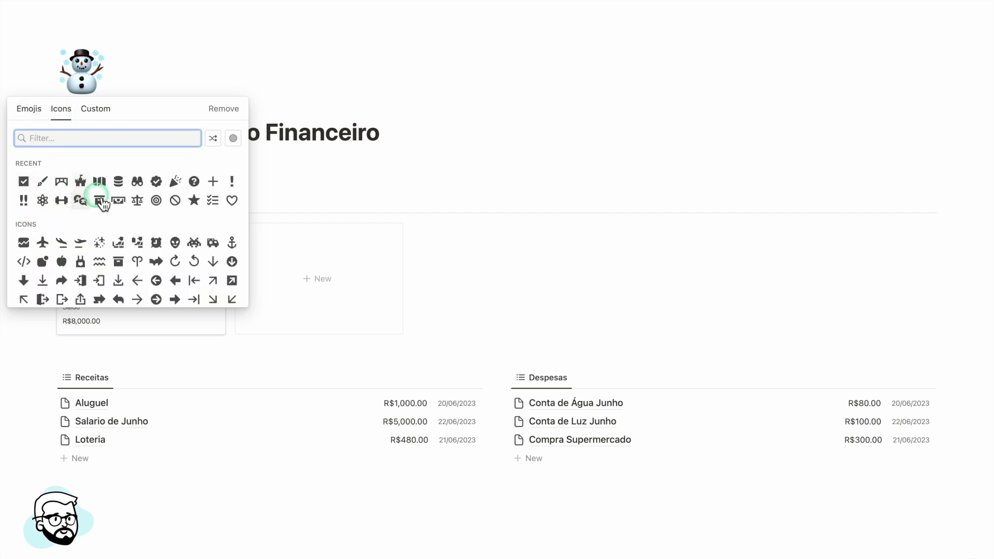
pyautogui.scroll(-10, 157, 216)
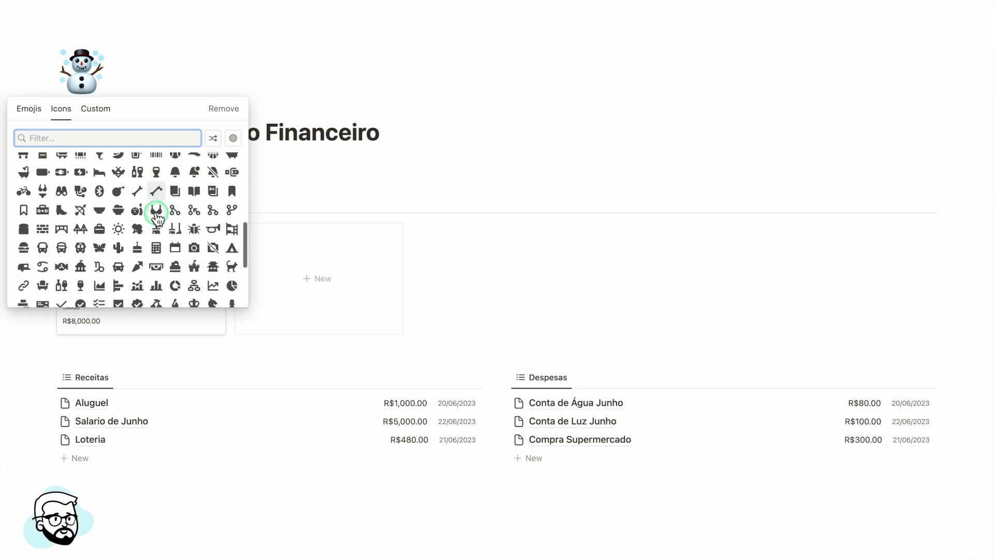
pyautogui.scroll(10, 157, 217)
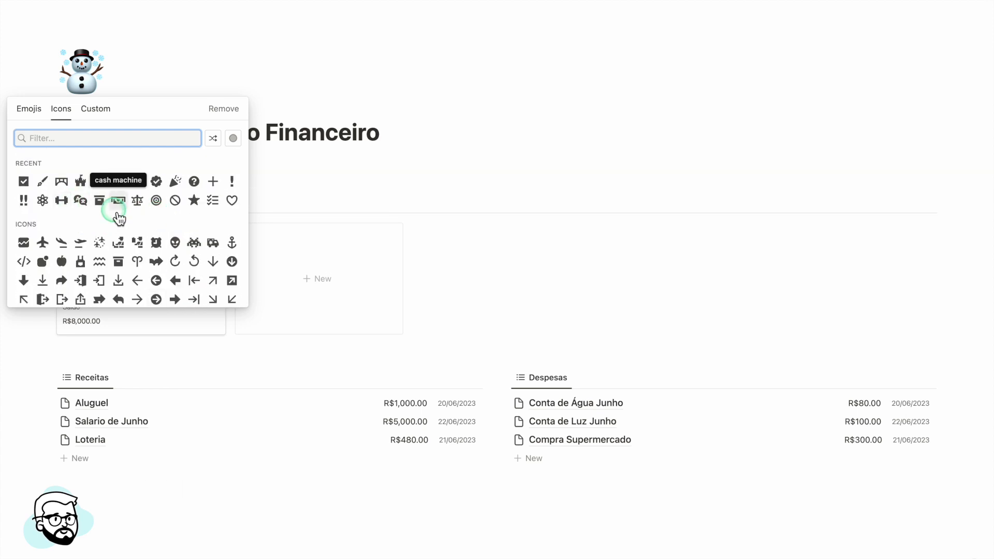
pyautogui.click(58, 132)
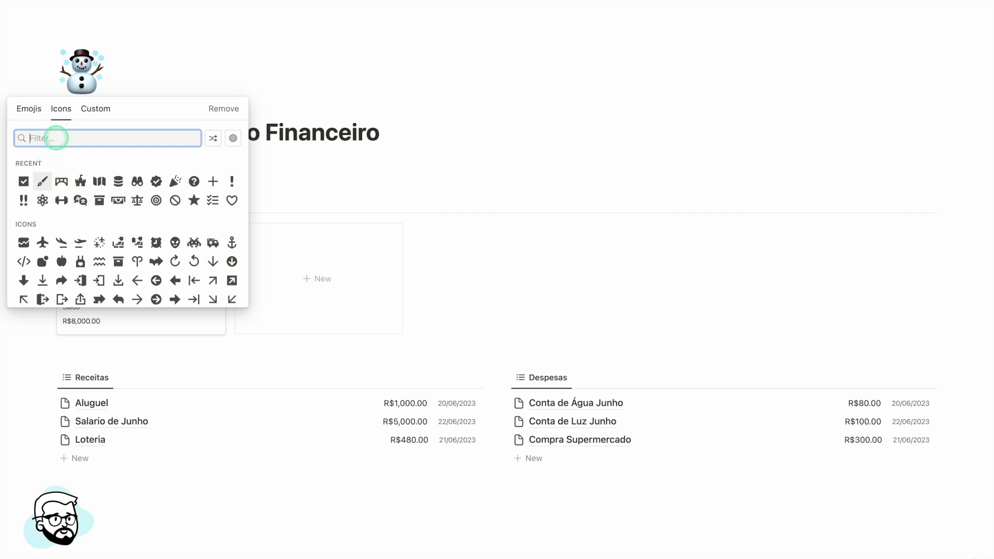
pyautogui.write('card')
pyautogui.press('BackSpace')
pyautogui.press('BackSpace')
pyautogui.write('red')
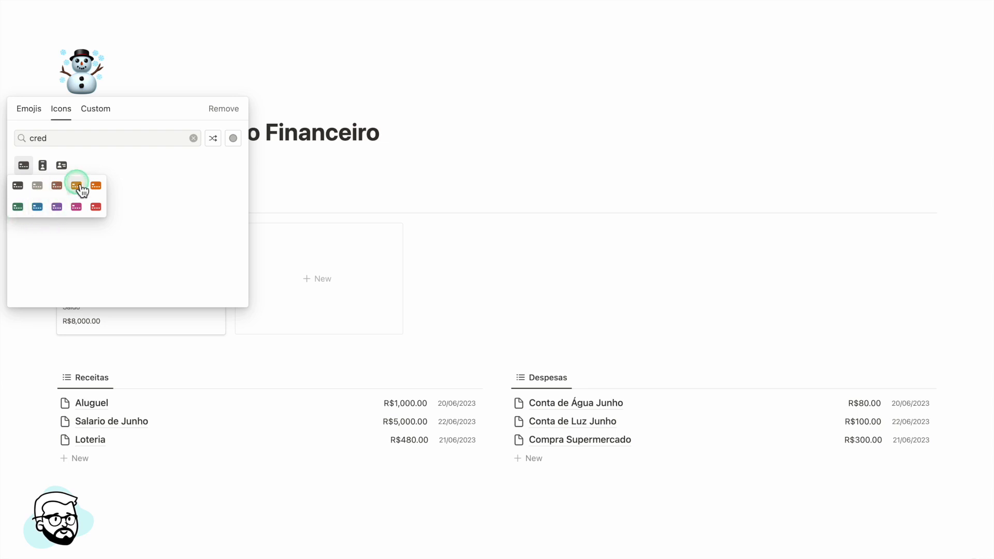
pyautogui.click(39, 188)
# Open the Nova Conta template for editing from the Conta Banco 1 page and expand its hidden properties.
pyautogui.click(145, 263)
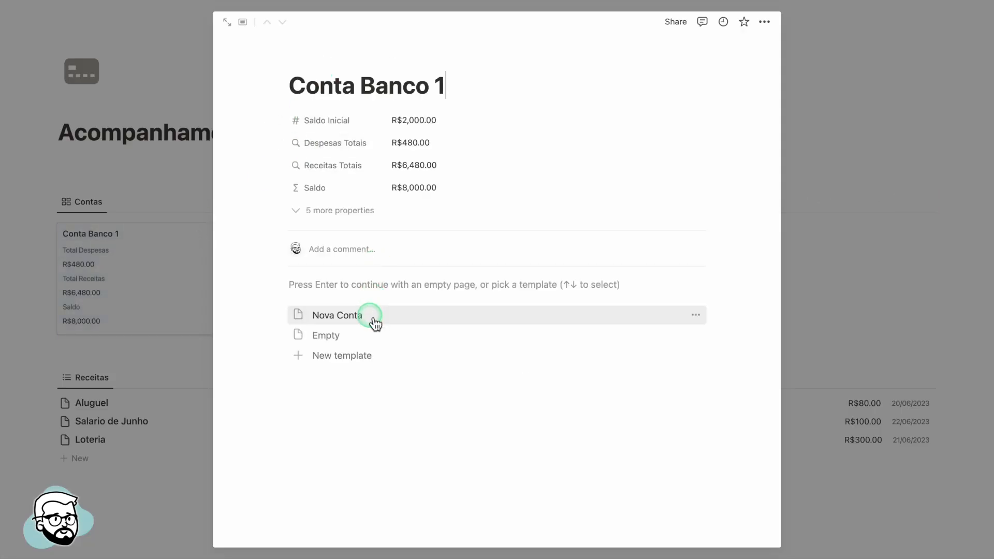
pyautogui.click(696, 315)
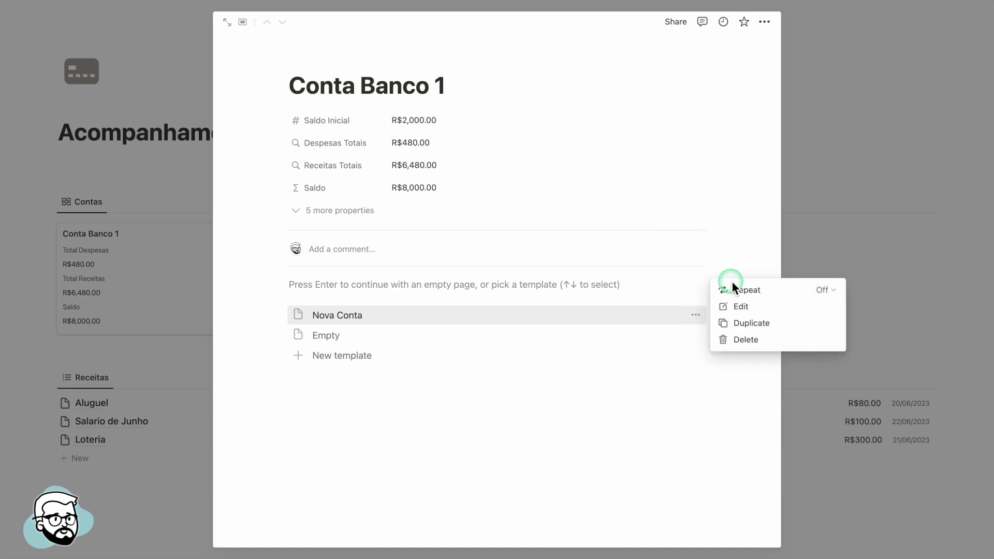
pyautogui.click(739, 308)
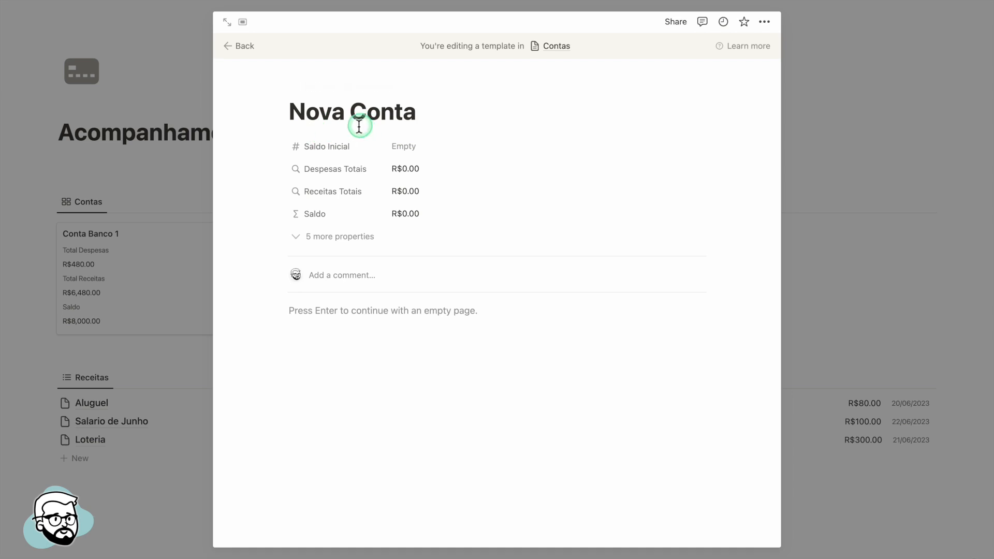
pyautogui.click(298, 242)
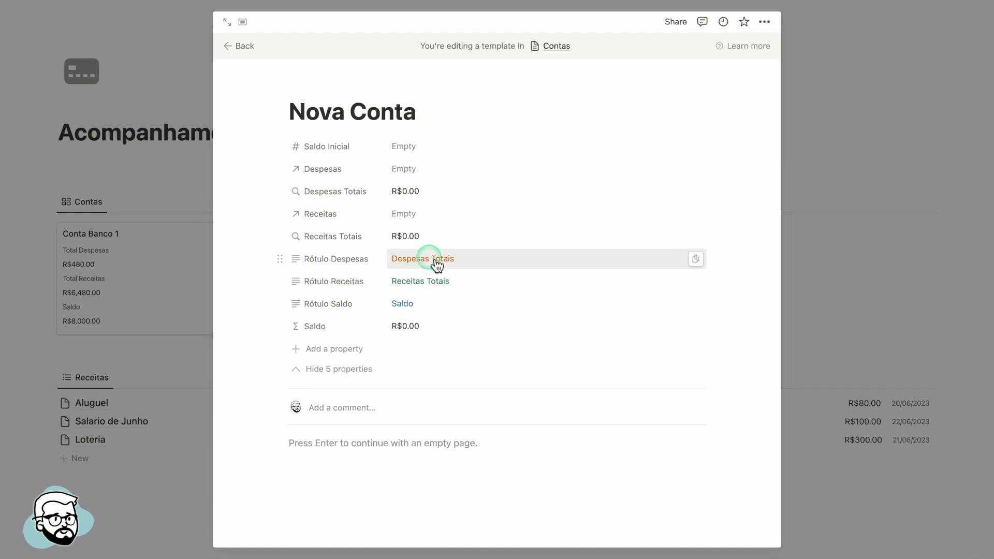
# Set the text color of the Rótulo Despesas and Rótulo Receitas values in the Nova Conta template to Gray.
pyautogui.click(489, 264)
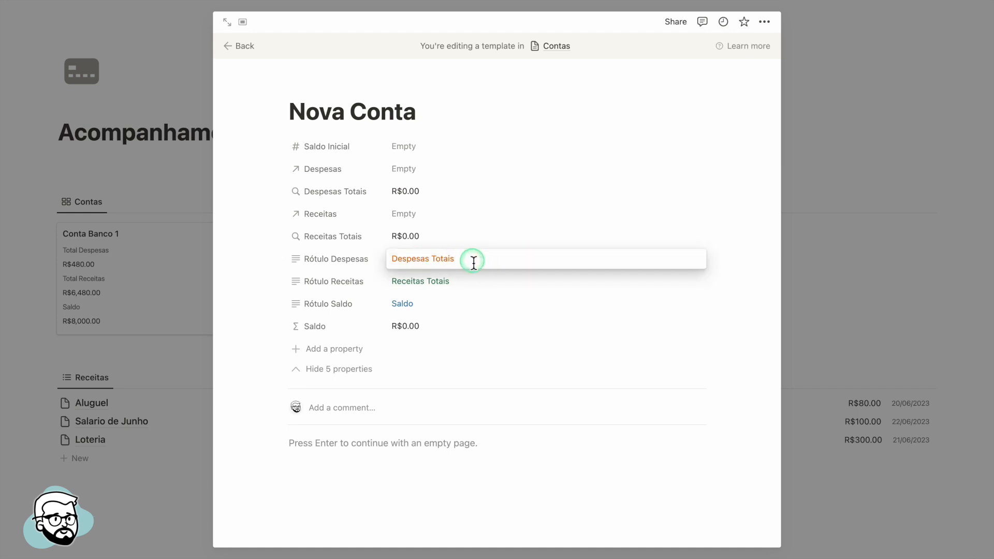
pyautogui.tripleClick(474, 263)
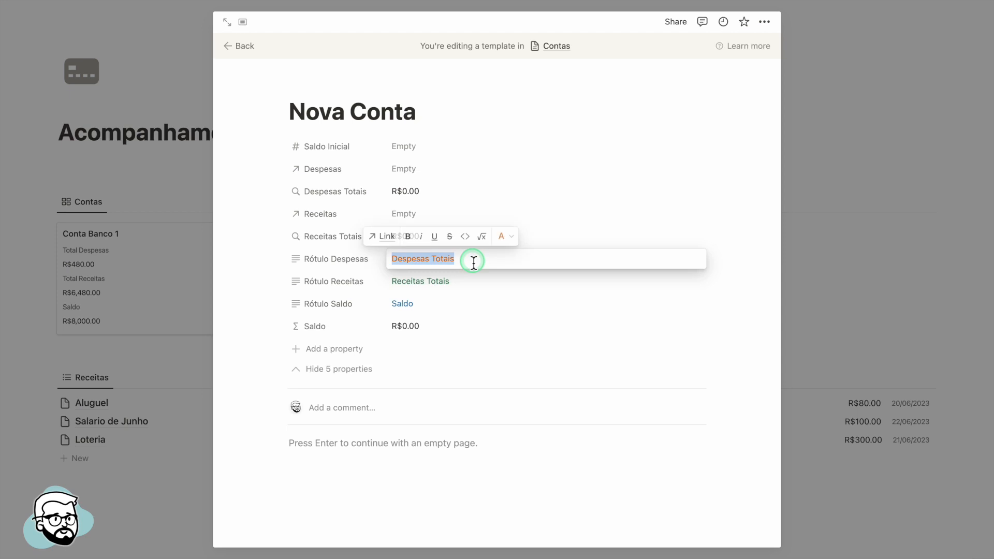
pyautogui.click(503, 238)
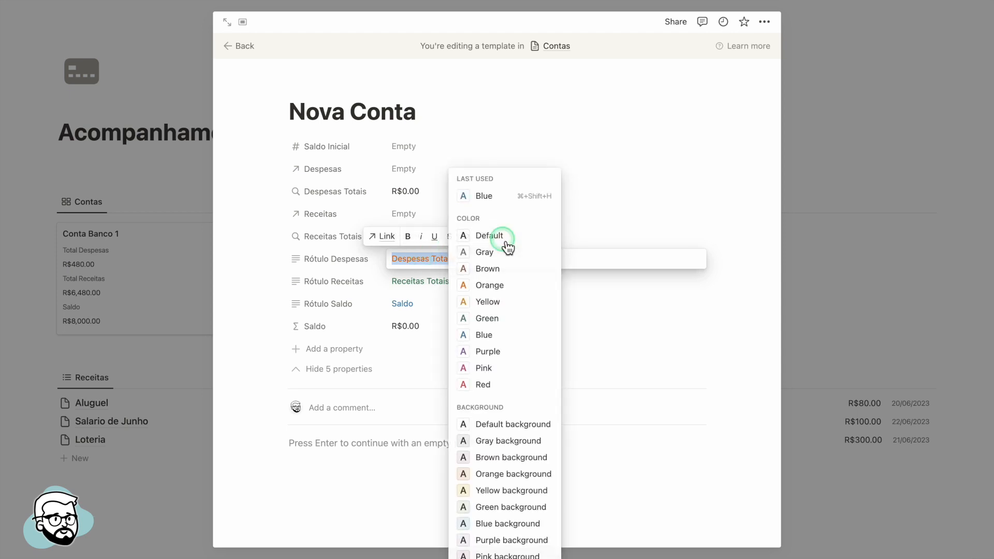
pyautogui.click(486, 253)
pyautogui.click(446, 290)
pyautogui.tripleClick(446, 287)
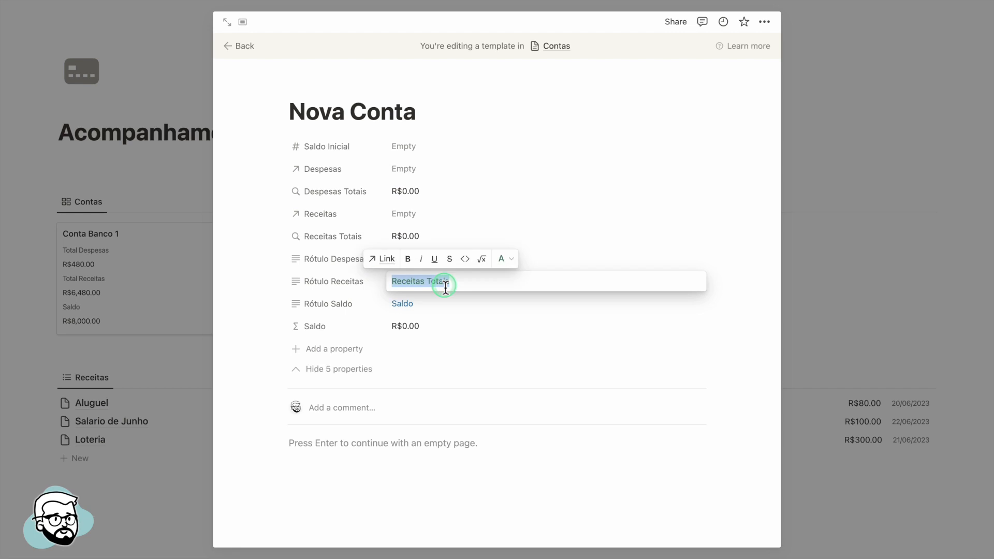
pyautogui.click(501, 259)
pyautogui.click(497, 252)
# Set the text color of the Rótulo Saldo value in the Nova Conta template to Gray.
pyautogui.click(438, 309)
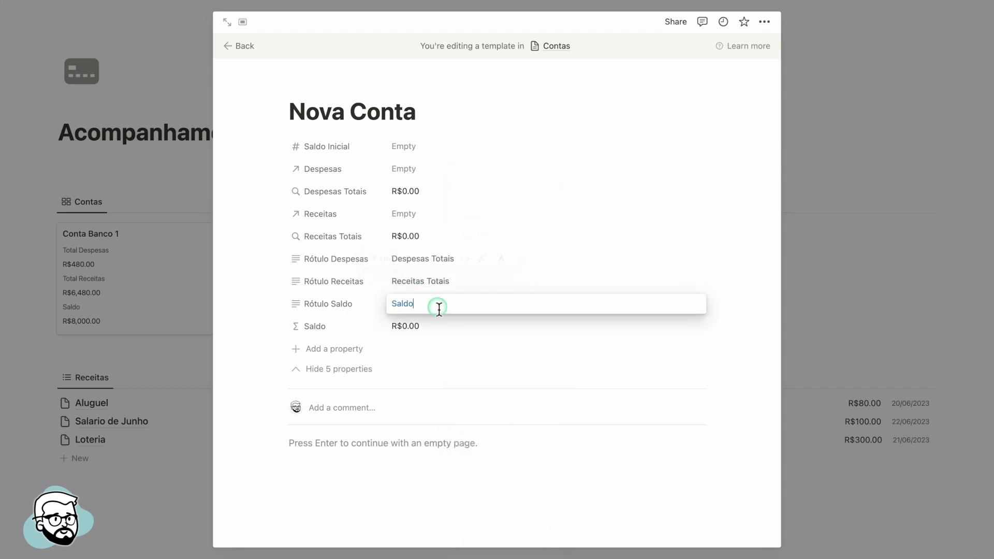
pyautogui.doubleClick(405, 303)
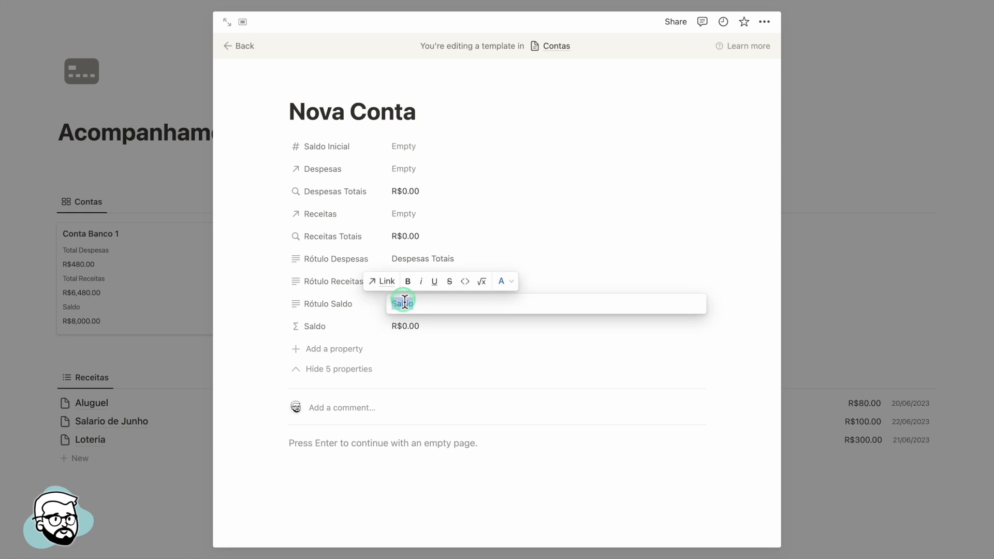
pyautogui.click(501, 281)
pyautogui.click(471, 199)
pyautogui.click(267, 210)
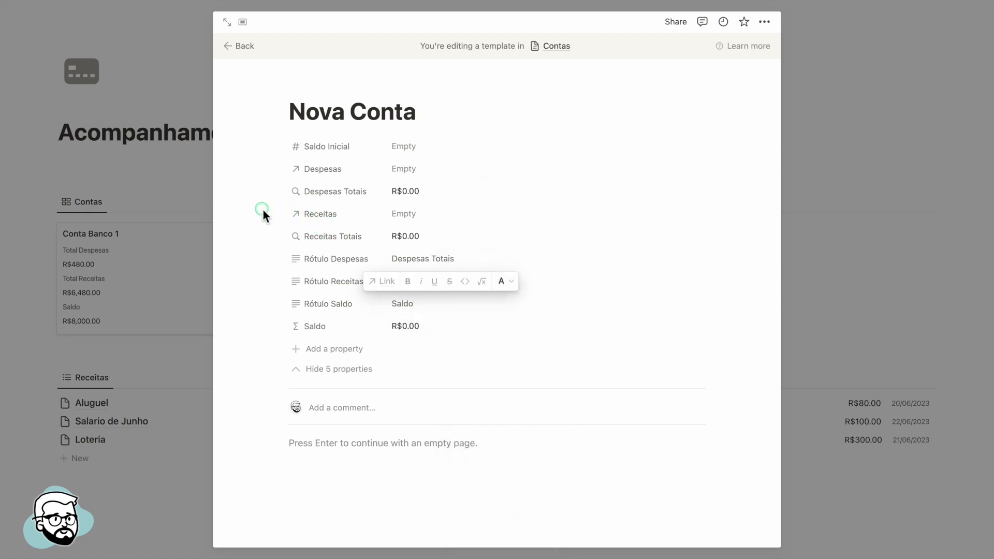
# Add a light gray banknote icon to the Nova Conta template, found by filtering the icons for "mone", and return to Conta Banco 1.
pyautogui.click(314, 90)
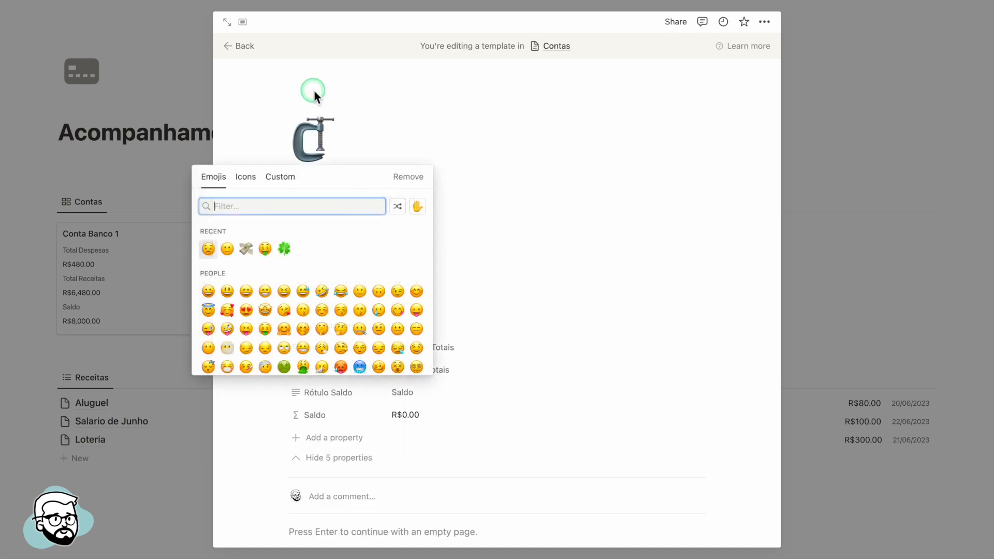
pyautogui.click(249, 177)
pyautogui.doubleClick(259, 205)
pyautogui.write('mone')
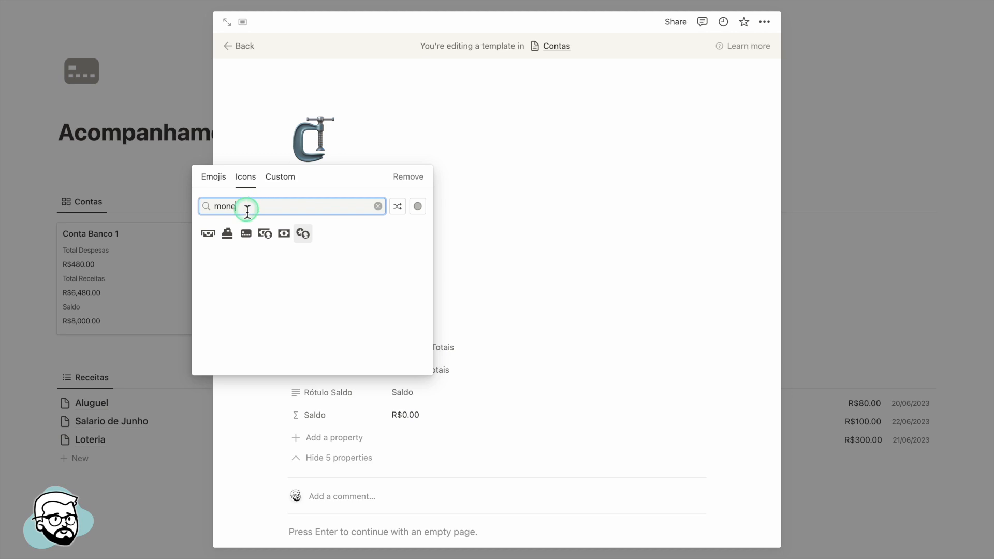
pyautogui.click(207, 234)
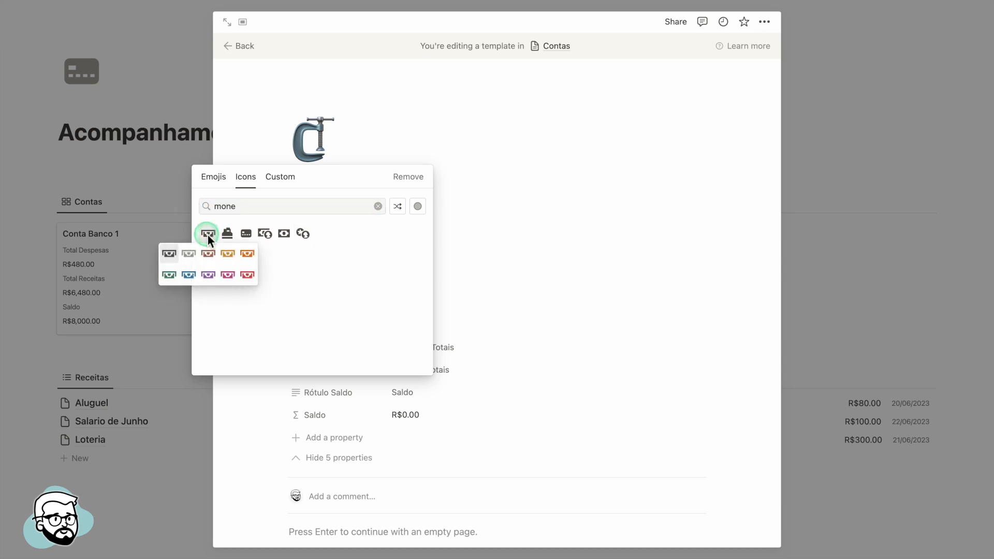
pyautogui.click(189, 254)
pyautogui.click(387, 142)
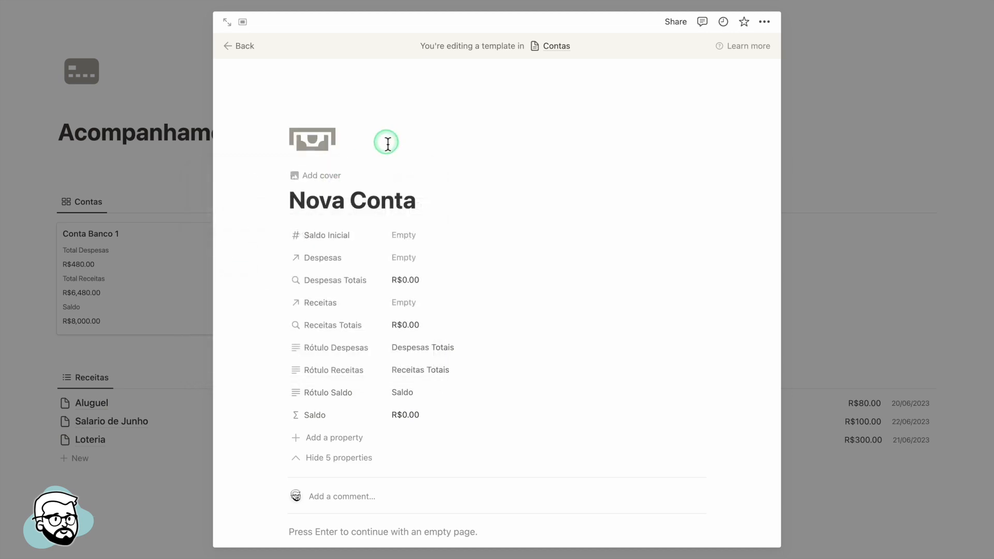
pyautogui.click(240, 46)
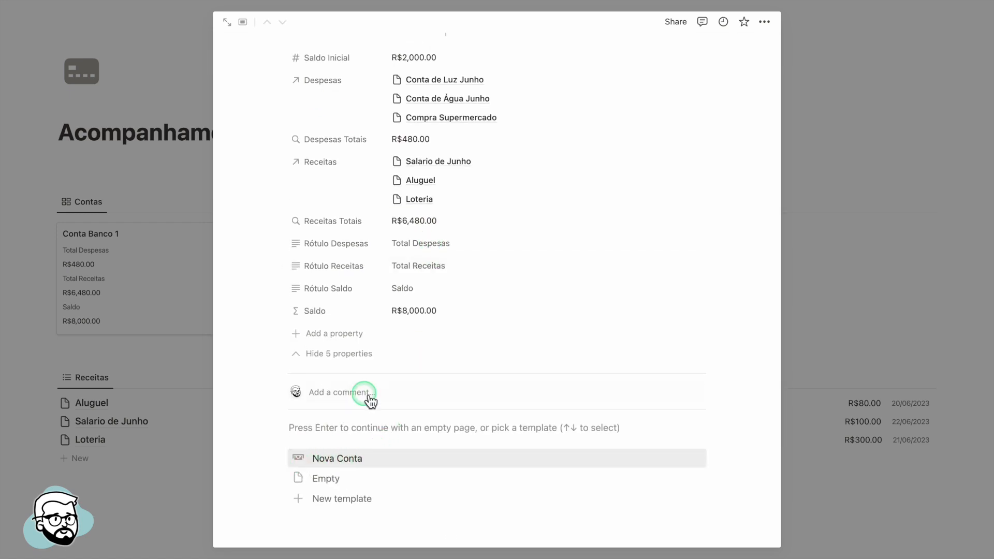
# Apply the Nova Conta template to the Conta Banco 1 page, review the page and close it.
pyautogui.scroll(2, 368, 402)
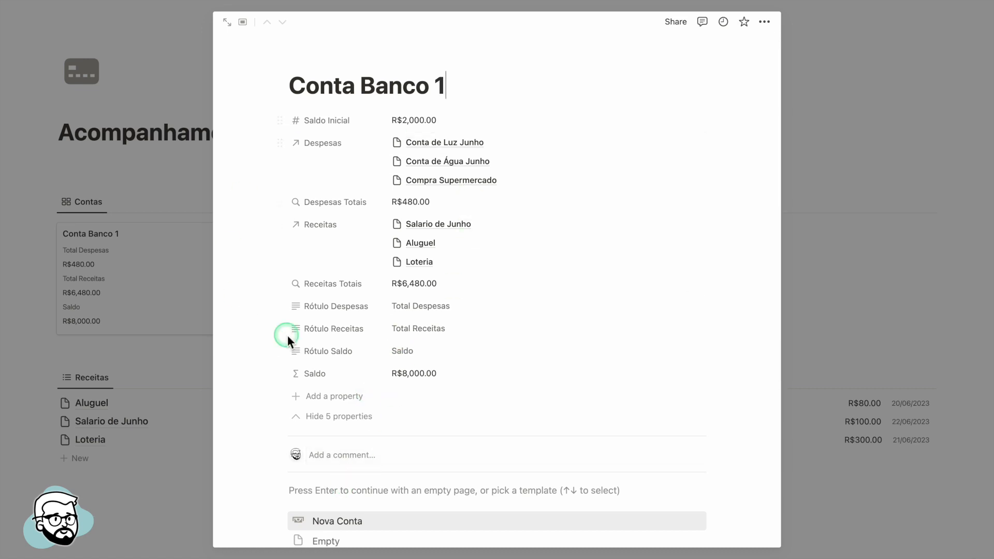
pyautogui.scroll(-5, 346, 284)
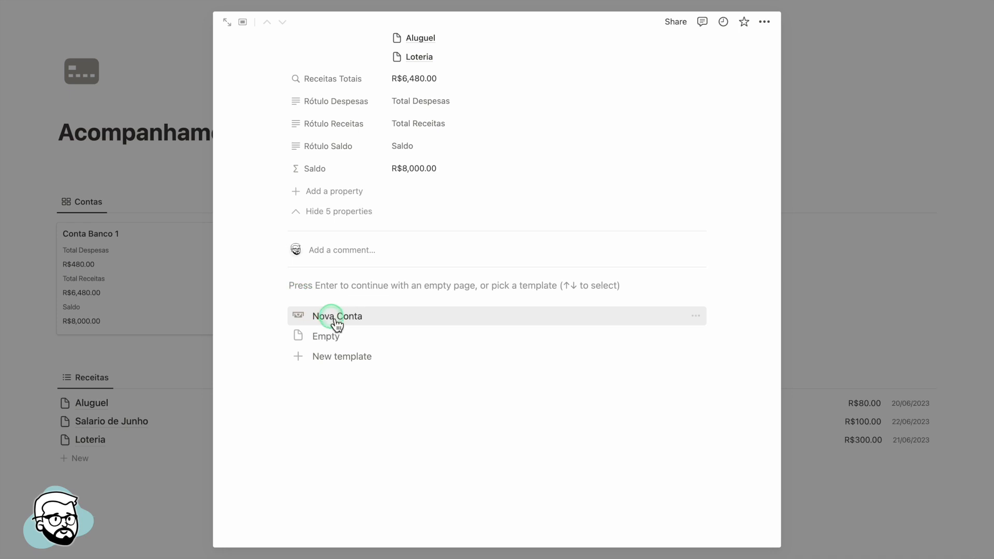
pyautogui.scroll(3, 333, 318)
pyautogui.scroll(3, 333, 318)
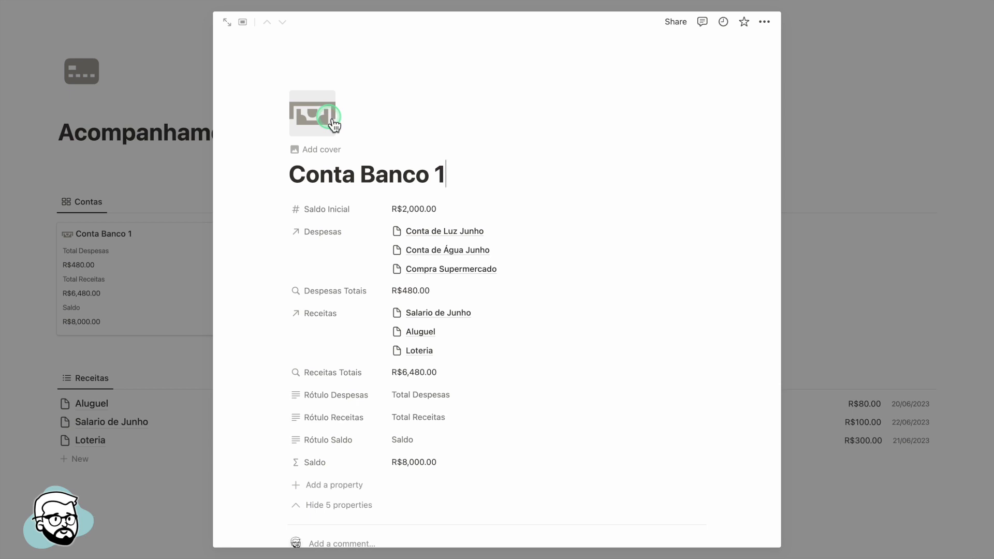
pyautogui.scroll(-2, 415, 397)
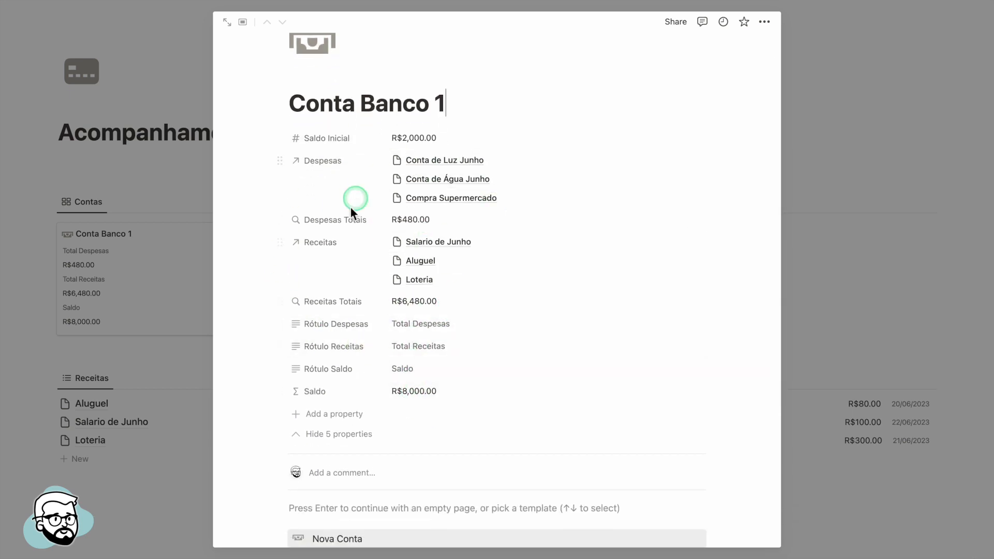
pyautogui.scroll(-2, 358, 380)
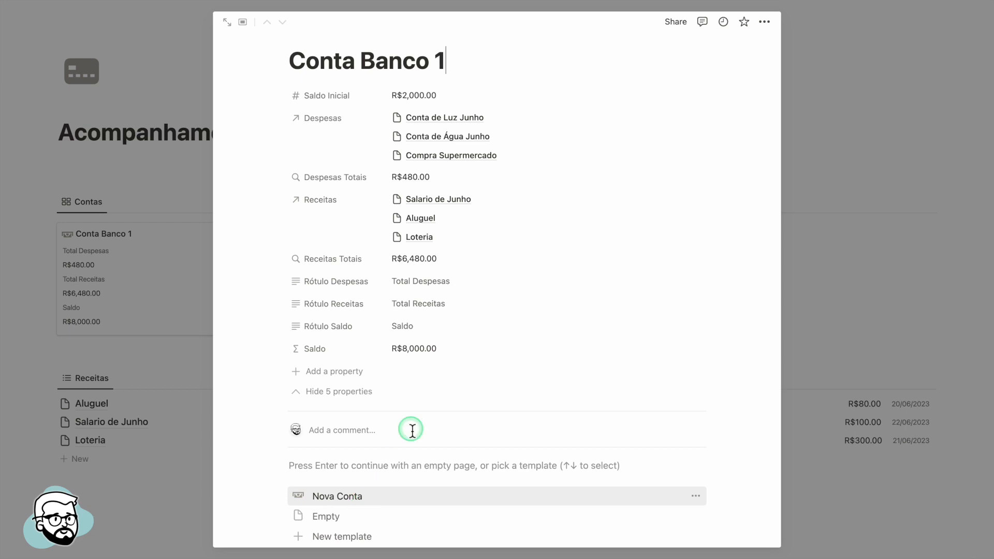
pyautogui.scroll(1, 433, 406)
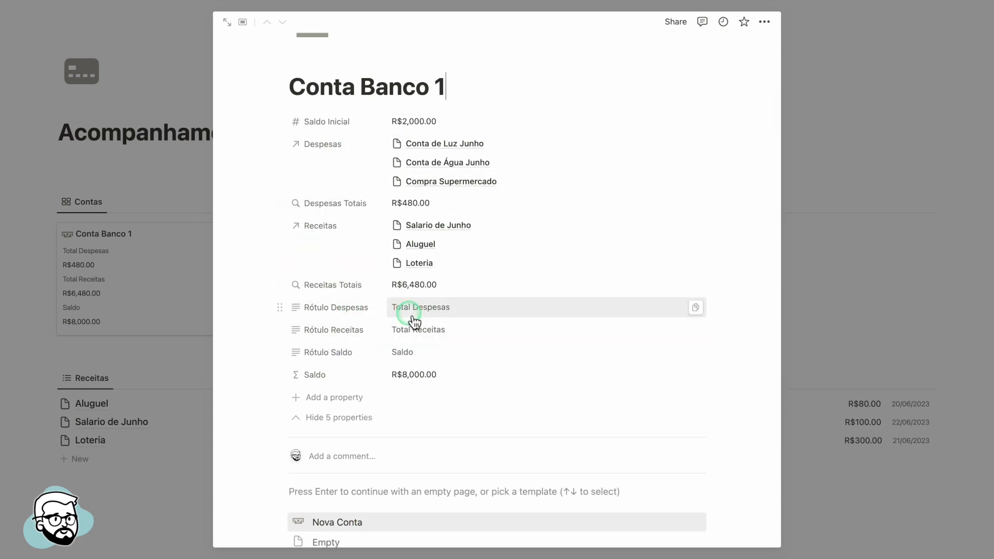
pyautogui.scroll(2, 414, 321)
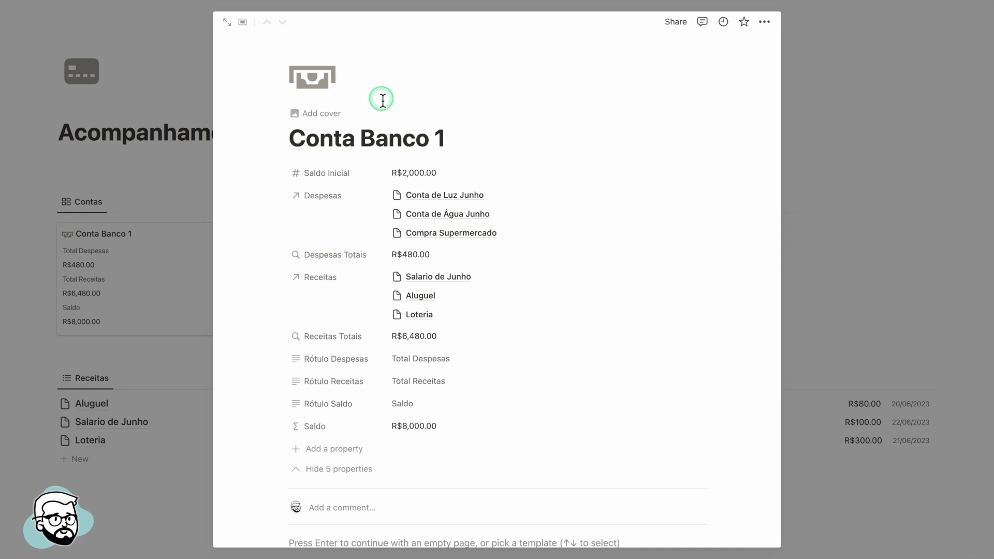
pyautogui.scroll(-4, 382, 99)
pyautogui.scroll(4, 382, 100)
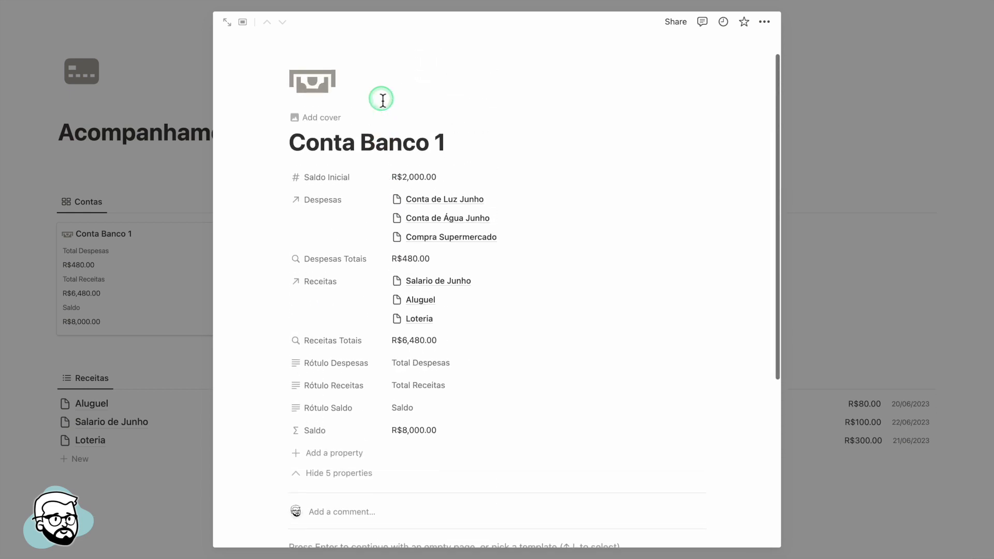
pyautogui.press('Escape')
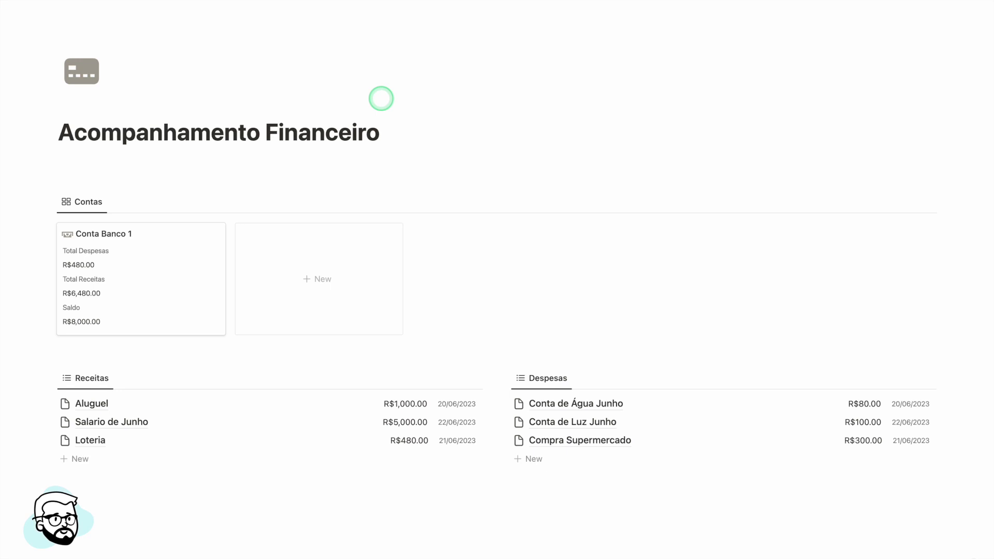
# Create a new Receitas template from the Aluguel page and name it Nova Receita.
pyautogui.scroll(-2, 251, 249)
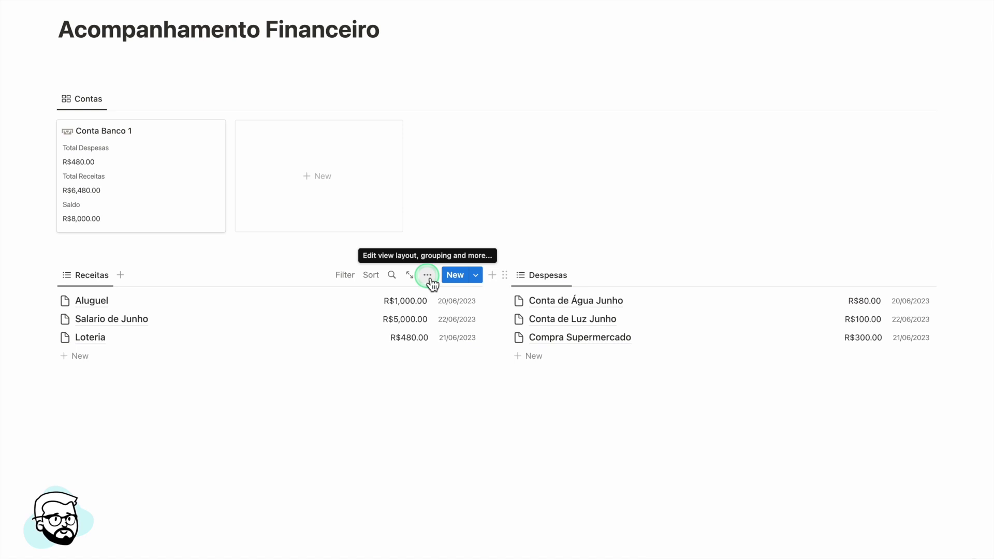
pyautogui.click(173, 302)
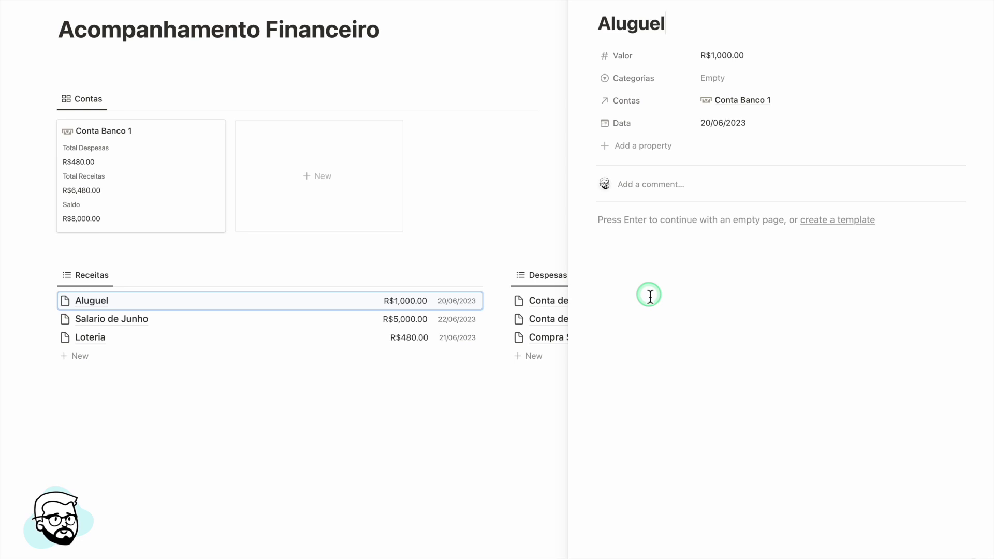
pyautogui.click(830, 223)
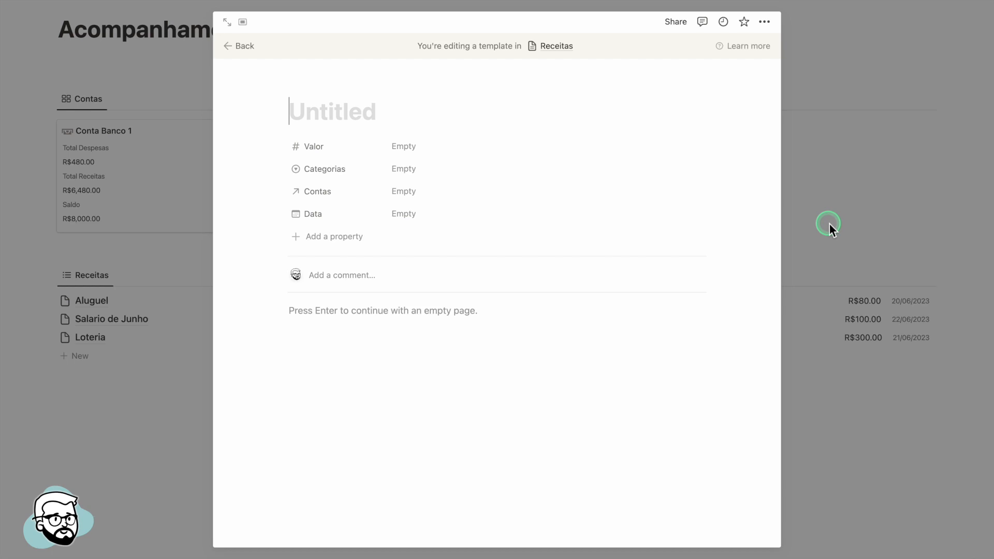
pyautogui.write('Nova ')
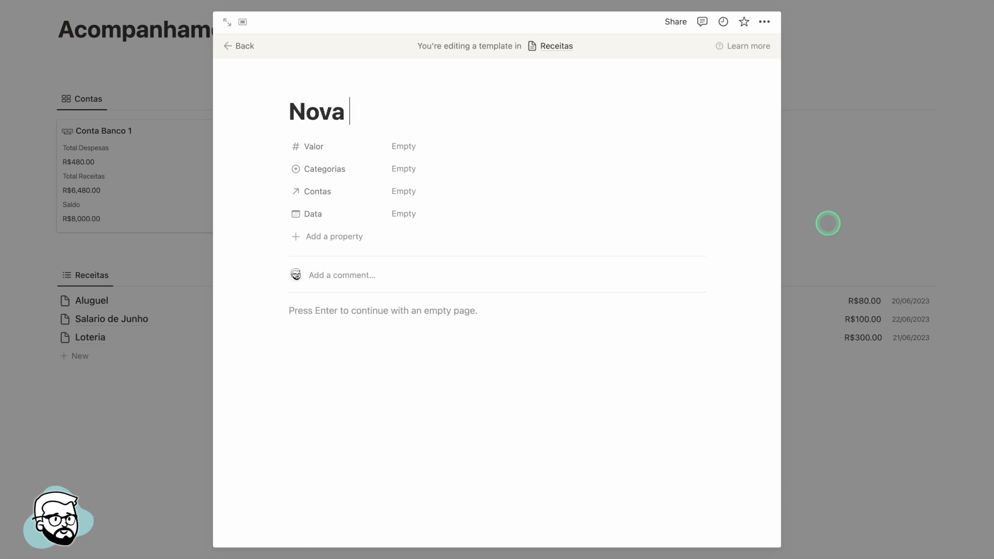
pyautogui.write('Receita')
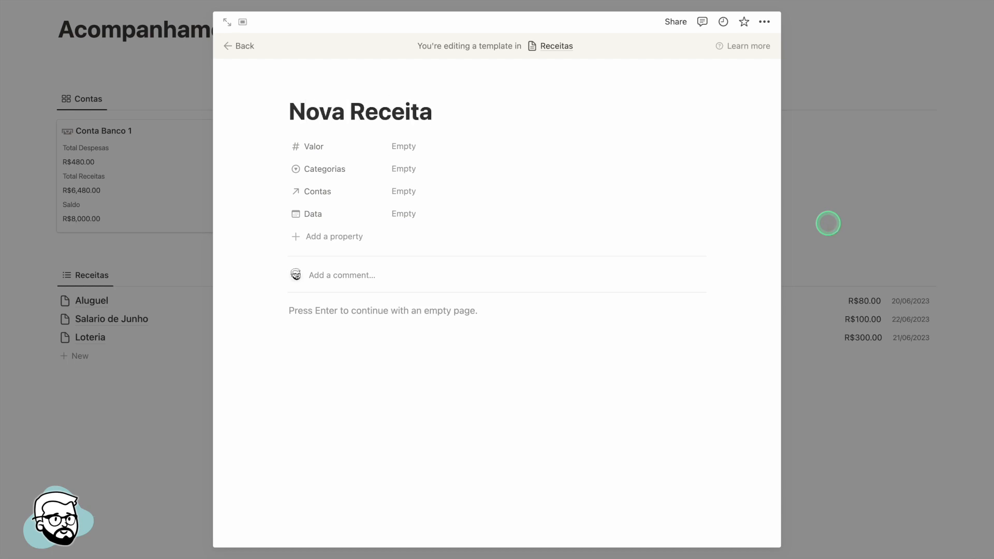
# Add a page icon to the Nova Receita template and switch its picker to the icon library.
pyautogui.click(308, 87)
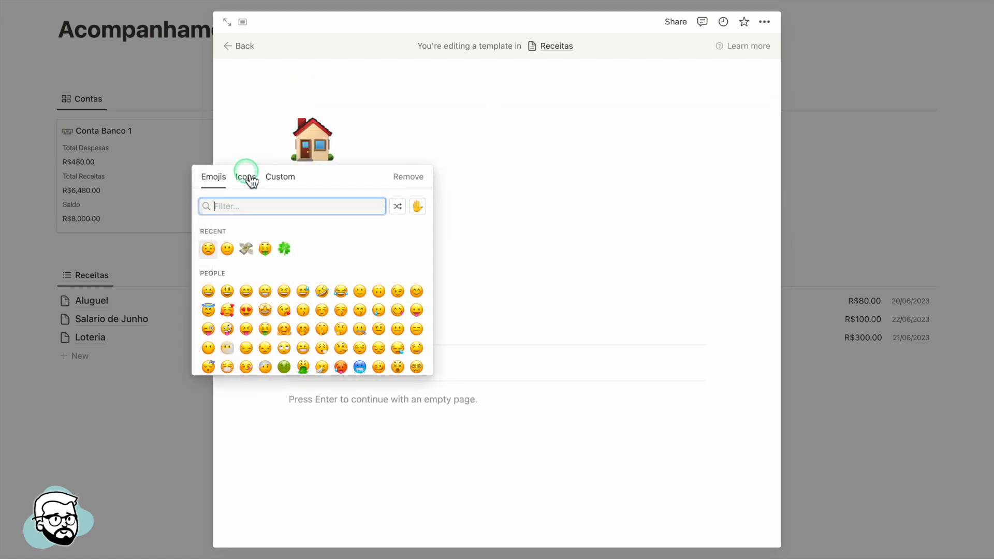
pyautogui.click(247, 178)
pyautogui.click(242, 200)
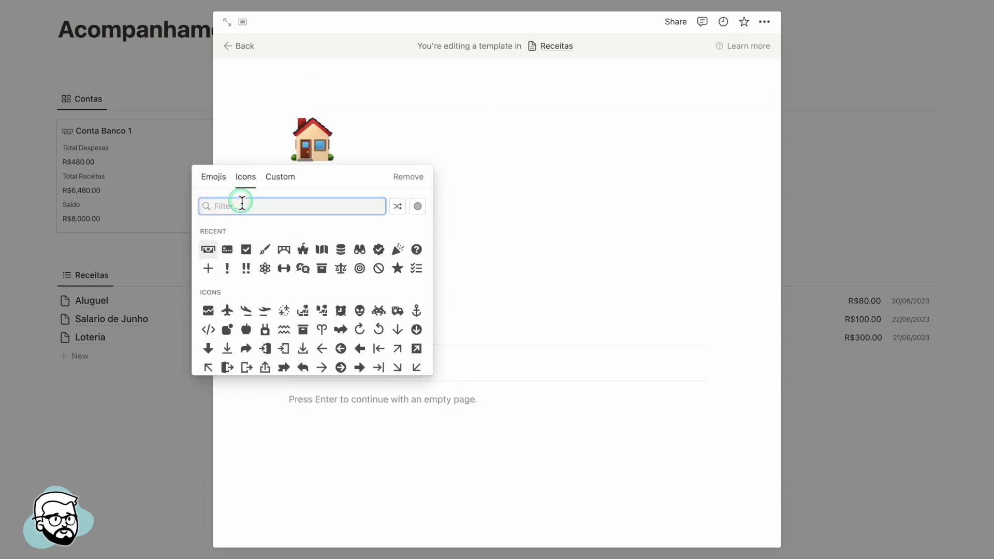
pyautogui.write('casa')
pyautogui.press('BackSpace')
pyautogui.press('BackSpace')
pyautogui.press('BackSpace')
pyautogui.press('BackSpace')
# Filter the icons for "plus", give the Nova Receita template the light gray plus icon, and return to the Aluguel page.
pyautogui.write('plus')
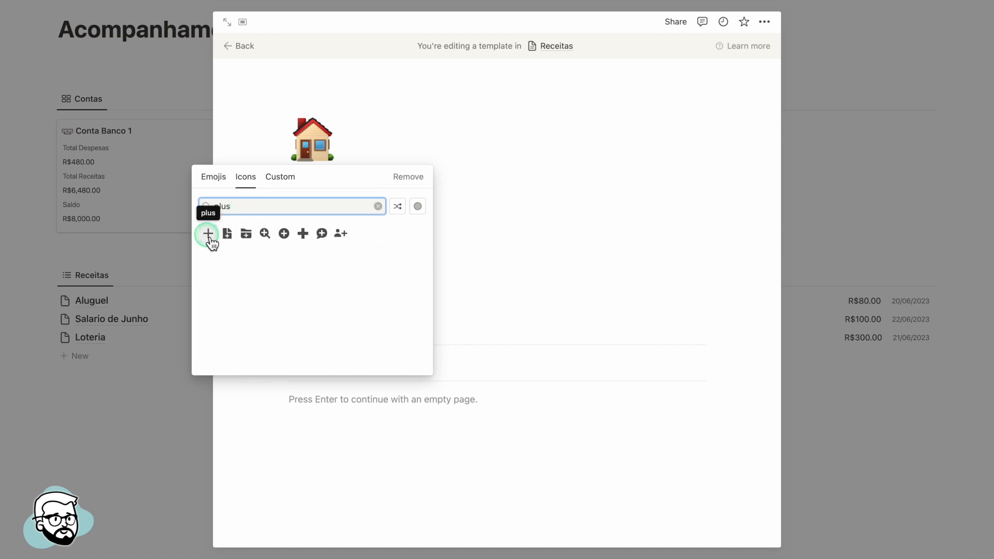
pyautogui.moveTo(210, 241)
pyautogui.click(188, 258)
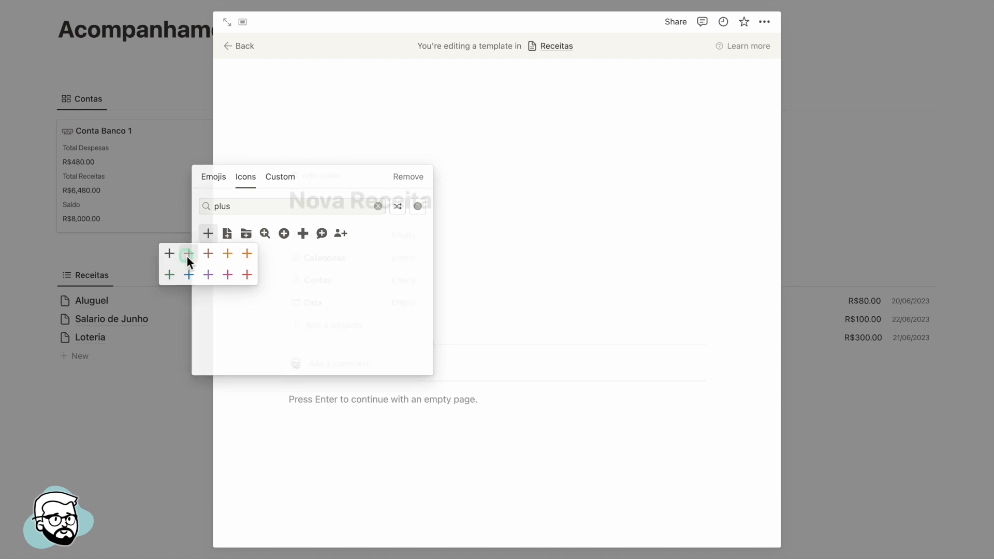
pyautogui.scroll(-1, 404, 187)
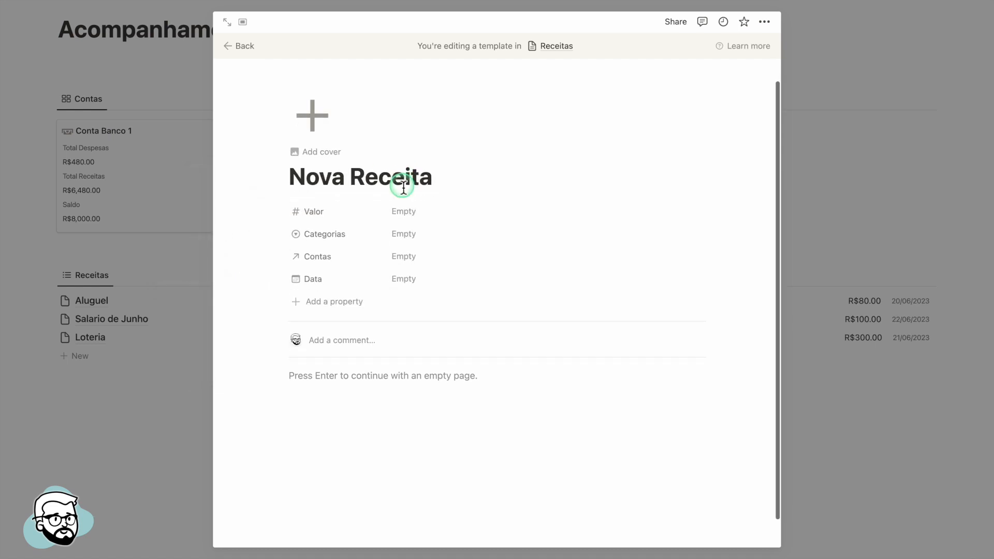
pyautogui.scroll(1, 404, 187)
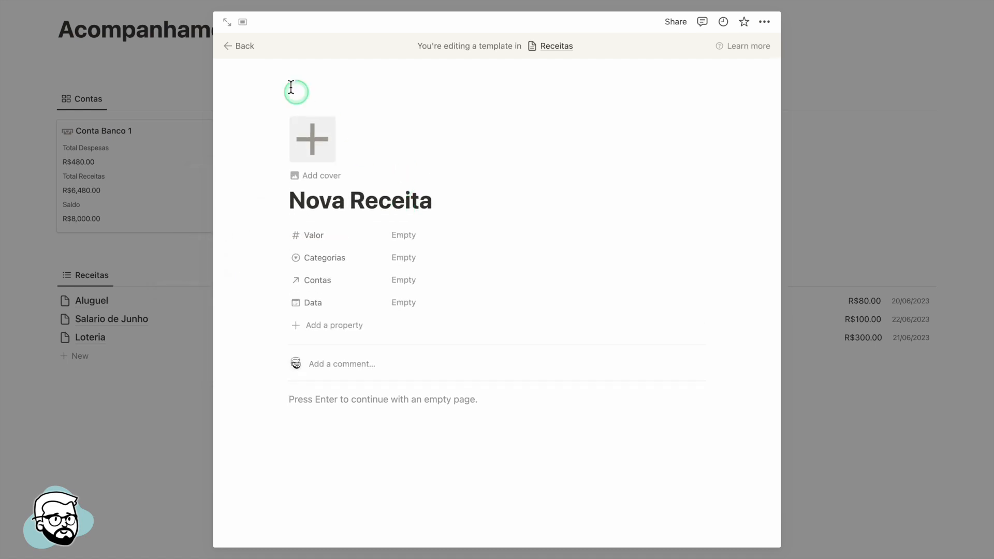
pyautogui.click(246, 48)
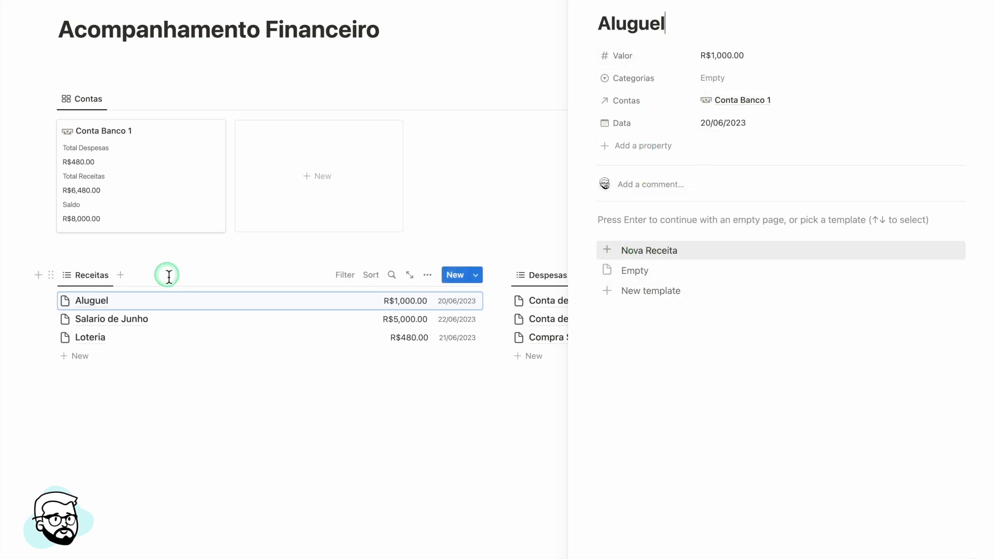
# Apply the Nova Receita template to the Aluguel, Salario de Junho and Loteria entries and close the side page.
pyautogui.click(622, 253)
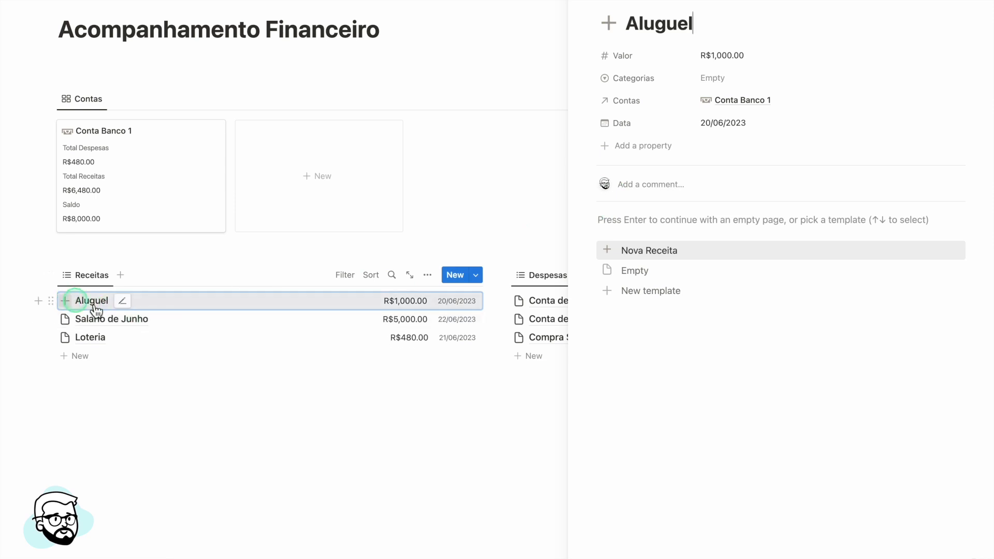
pyautogui.click(249, 326)
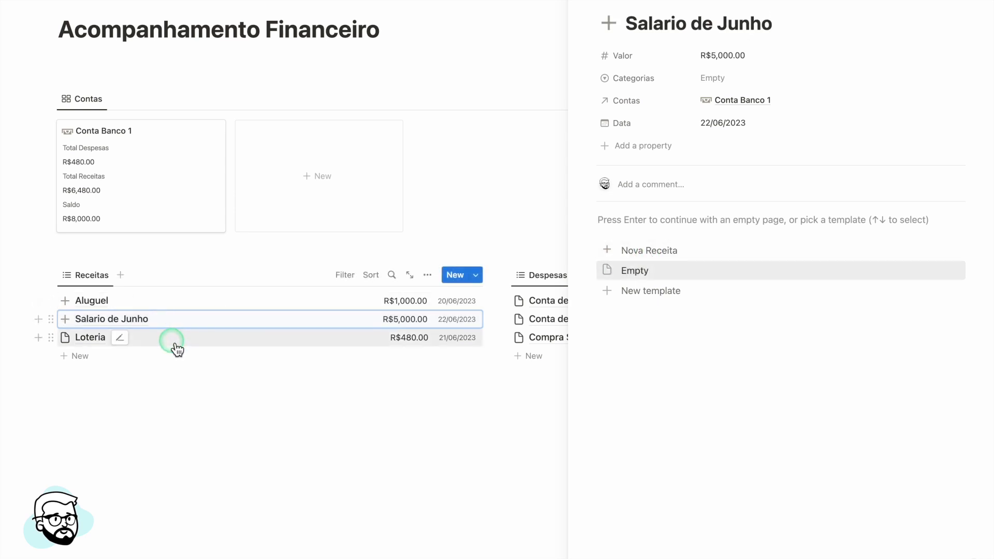
pyautogui.click(189, 343)
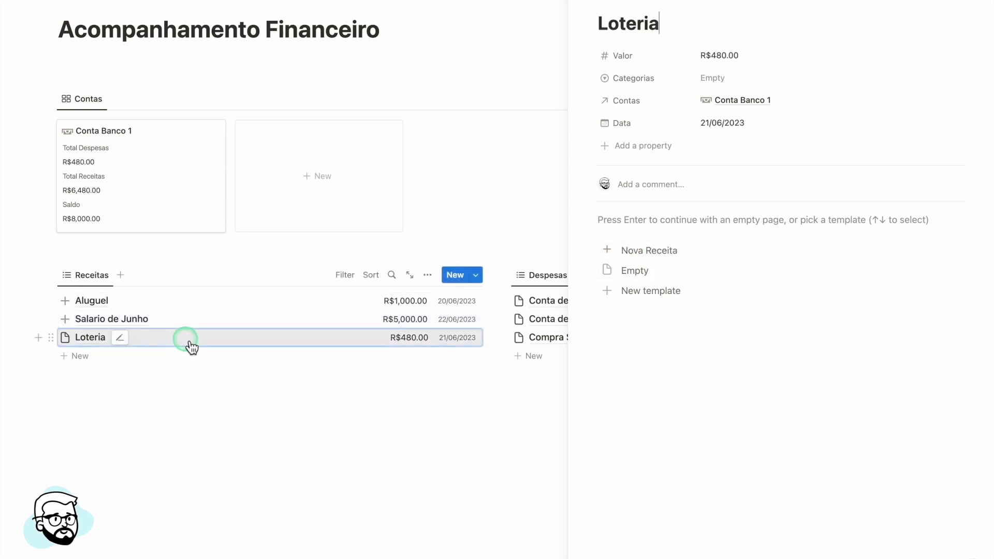
pyautogui.click(638, 251)
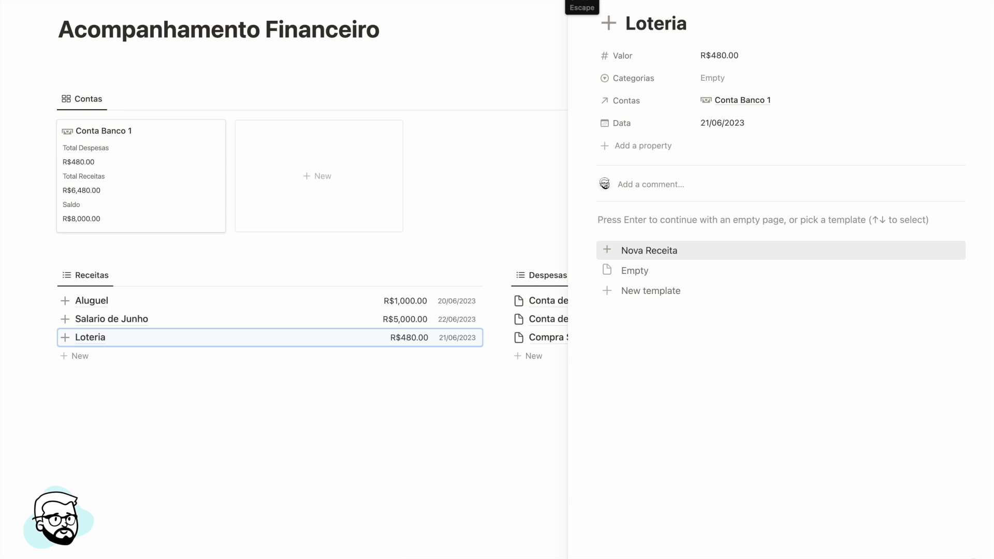
pyautogui.click(581, 1)
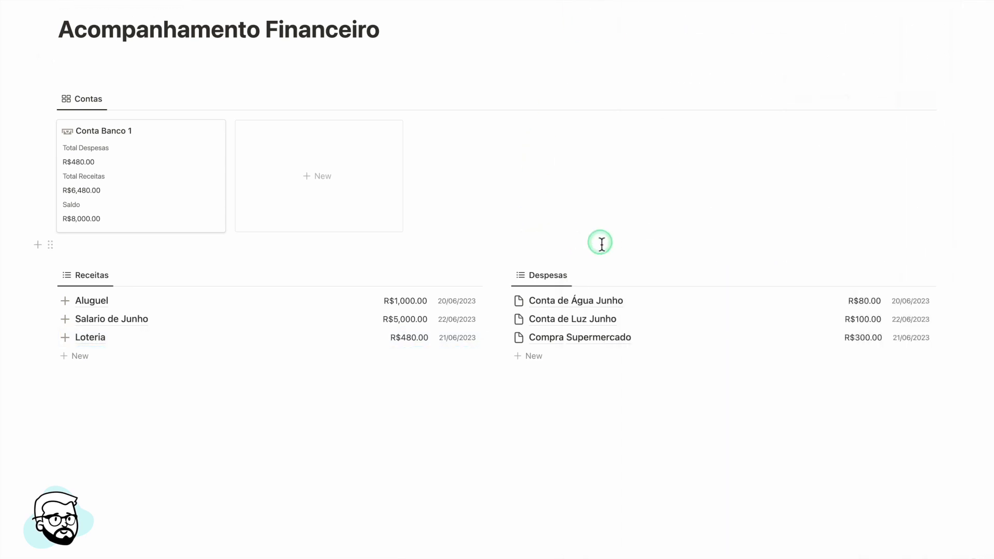
pyautogui.scroll(-1, 601, 243)
pyautogui.scroll(2, 601, 243)
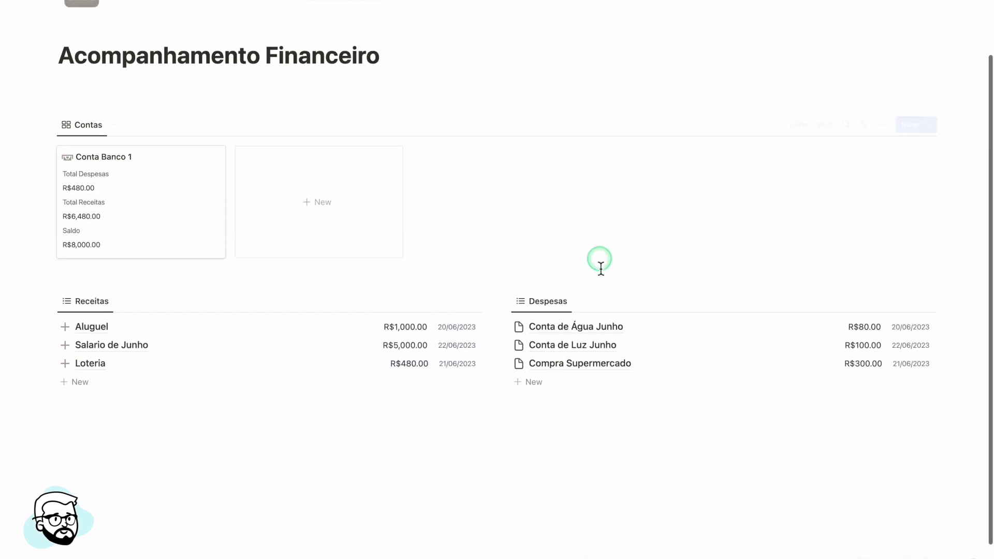
# Create a new Despesas template from the Conta de Água Junho page and name it Nova Despesa.
pyautogui.click(668, 326)
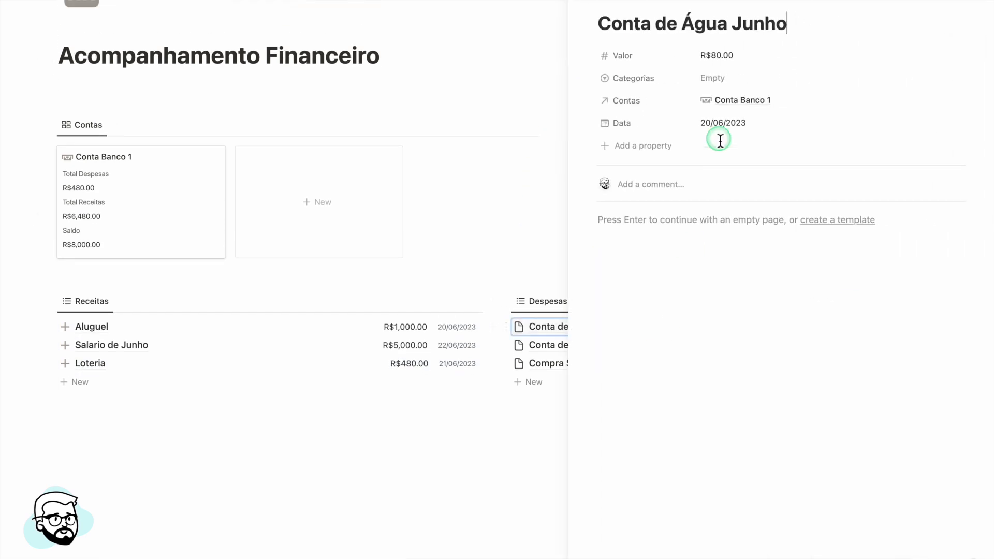
pyautogui.click(834, 220)
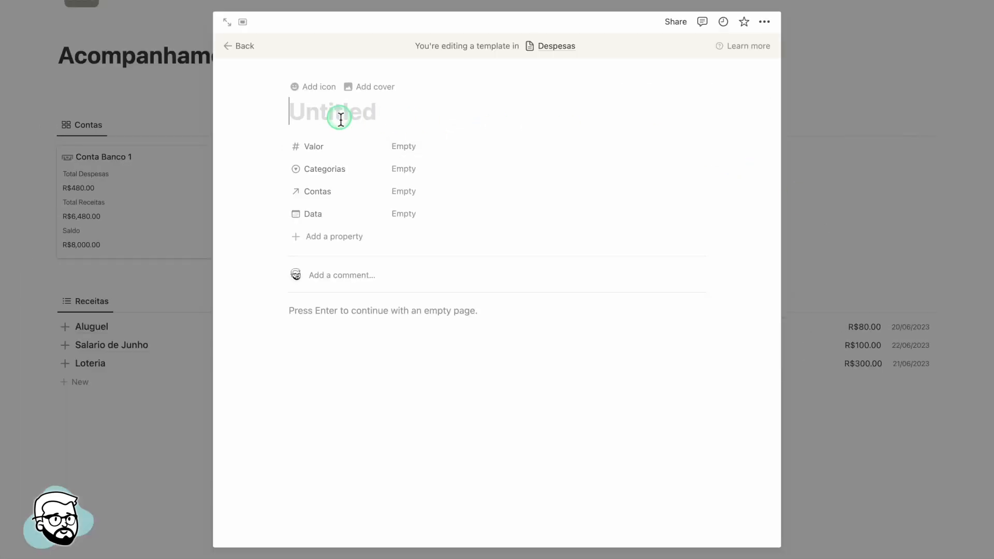
pyautogui.write('Nova Deps')
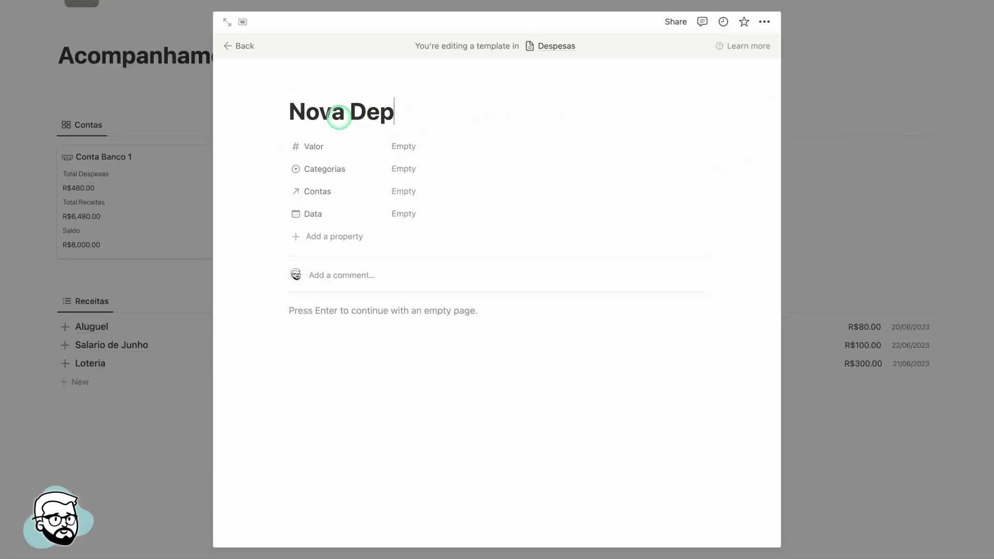
pyautogui.press('BackSpace')
pyautogui.press('BackSpace')
pyautogui.write('spesa')
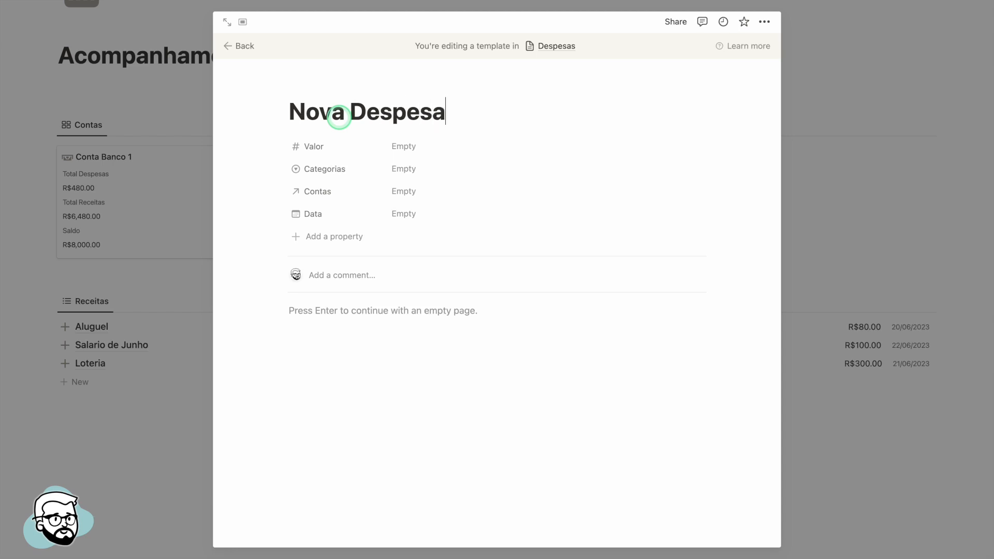
# Give the Nova Despesa template the gray minus icon from the icon library and return to the Conta de Água Junho page.
pyautogui.click(313, 86)
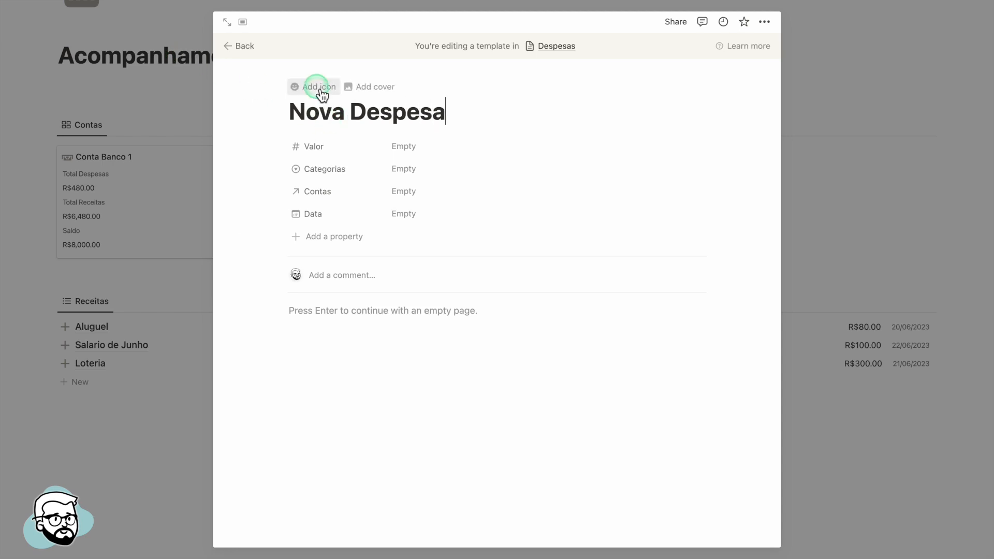
pyautogui.click(249, 181)
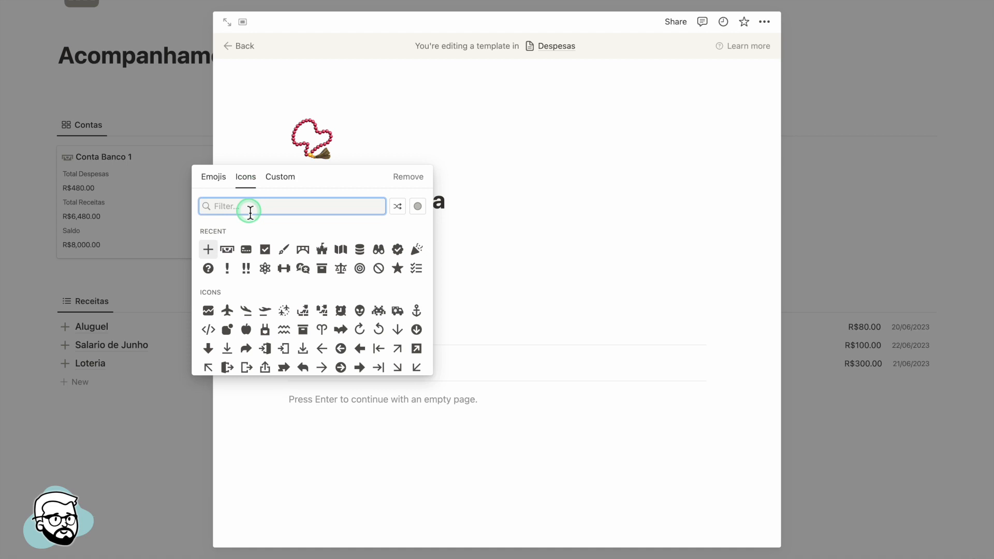
pyautogui.write('minus')
pyautogui.click(206, 234)
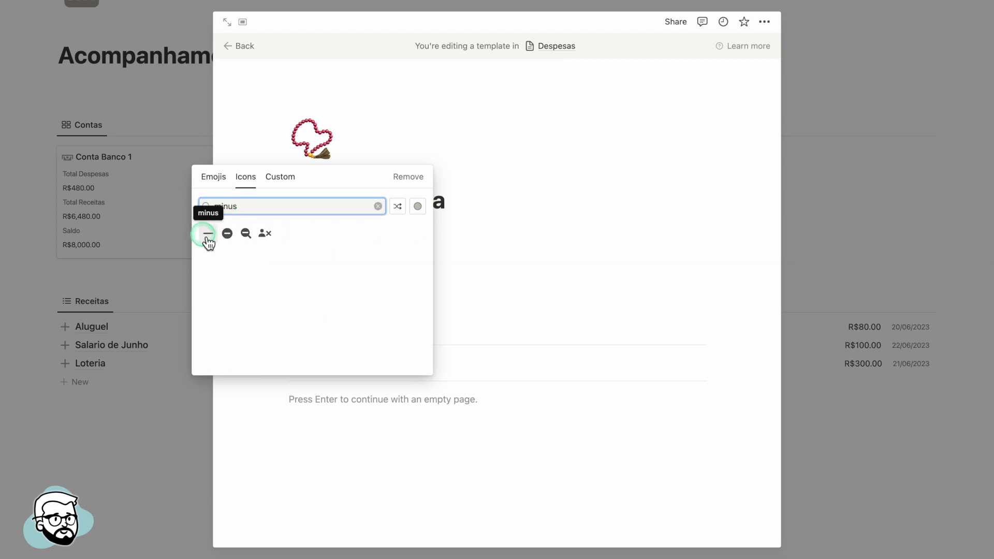
pyautogui.click(189, 255)
pyautogui.click(472, 156)
pyautogui.click(234, 47)
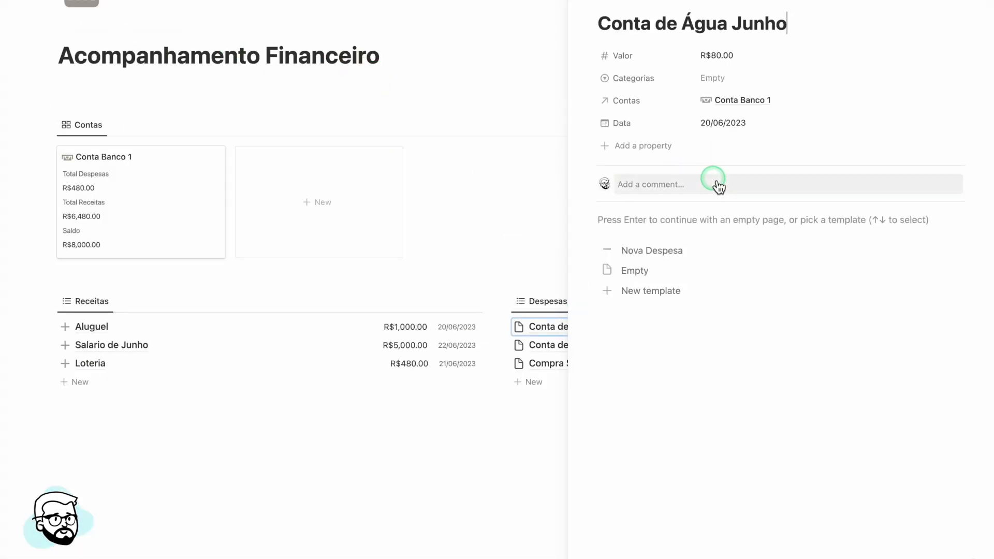
# Apply the Nova Despesa template to the Conta de Água Junho, Conta de Luz Junho and Compra Supermercado entries and close the side page.
pyautogui.click(628, 253)
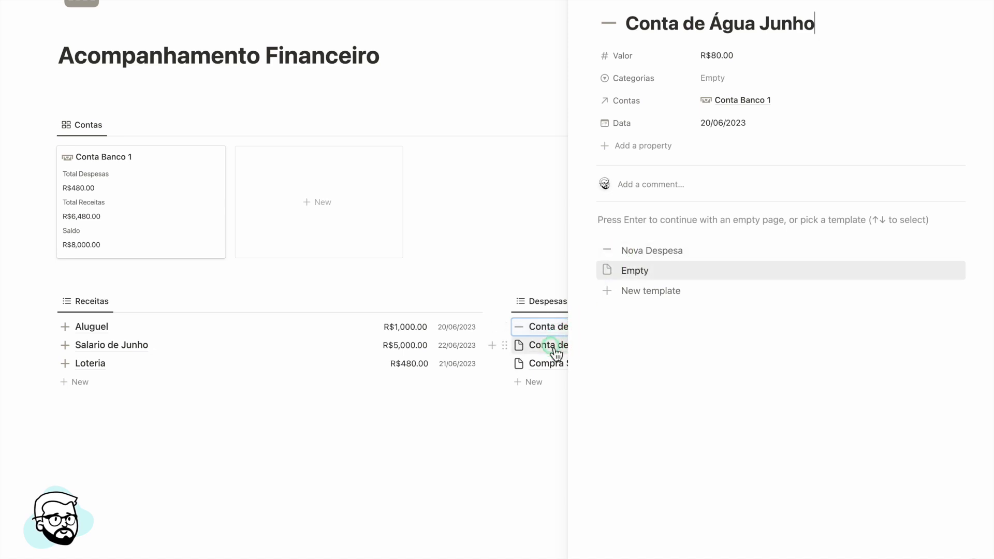
pyautogui.click(556, 355)
pyautogui.click(639, 257)
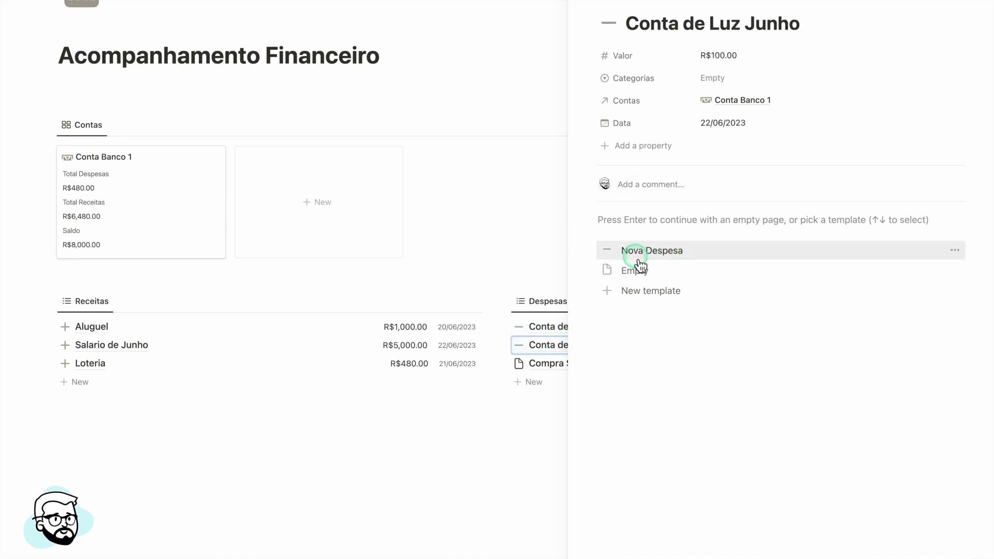
pyautogui.click(539, 365)
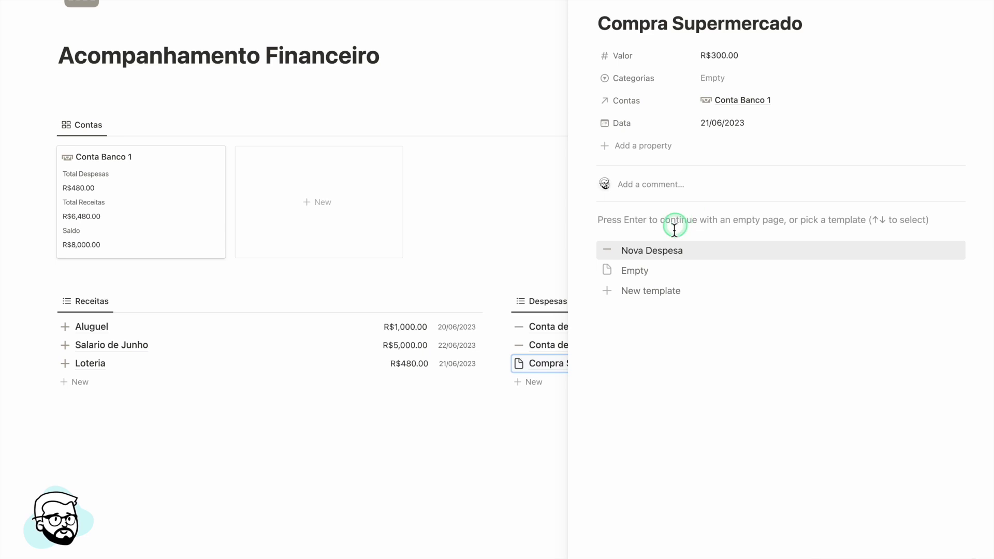
pyautogui.click(655, 253)
pyautogui.click(534, 82)
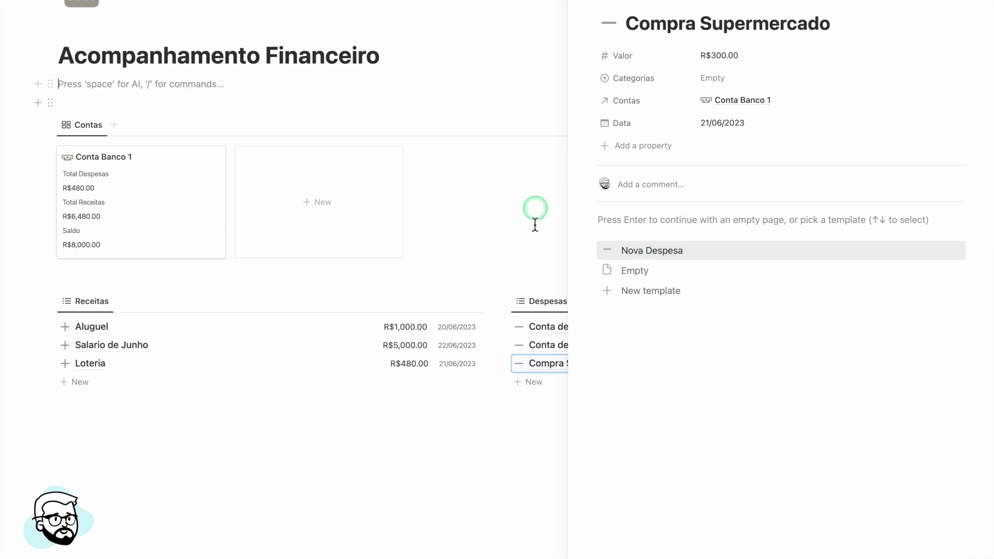
pyautogui.press('Escape')
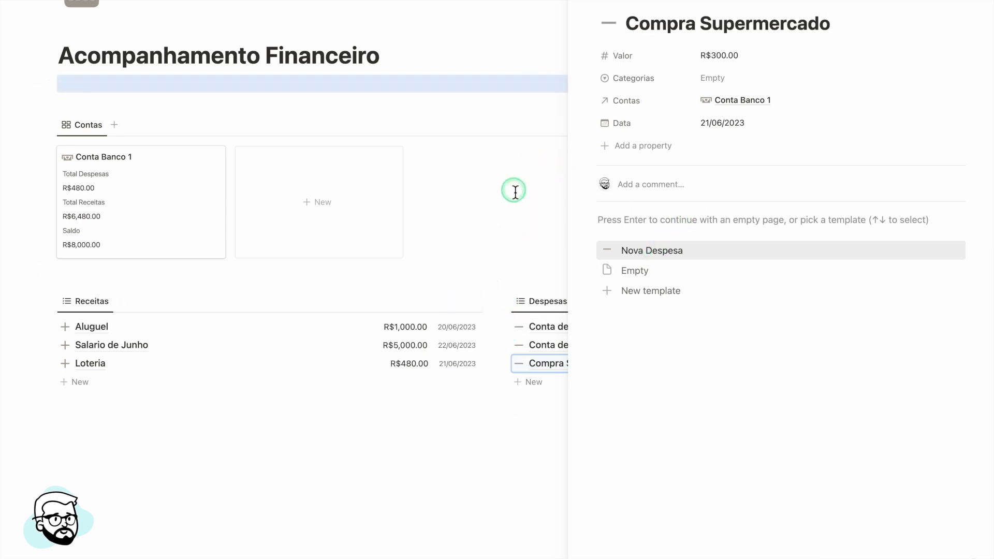
pyautogui.click(499, 78)
pyautogui.press('Escape')
pyautogui.click(496, 125)
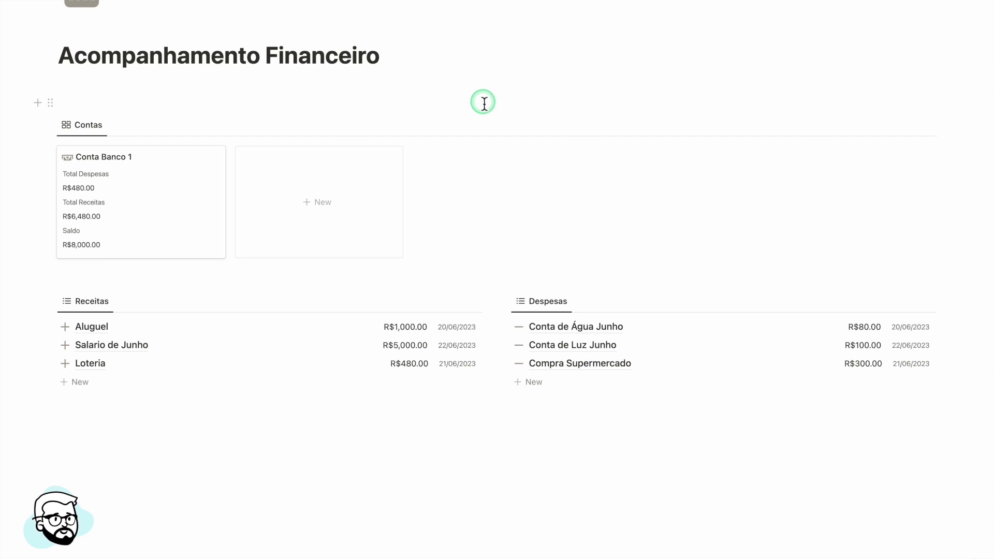
pyautogui.scroll(2, 484, 103)
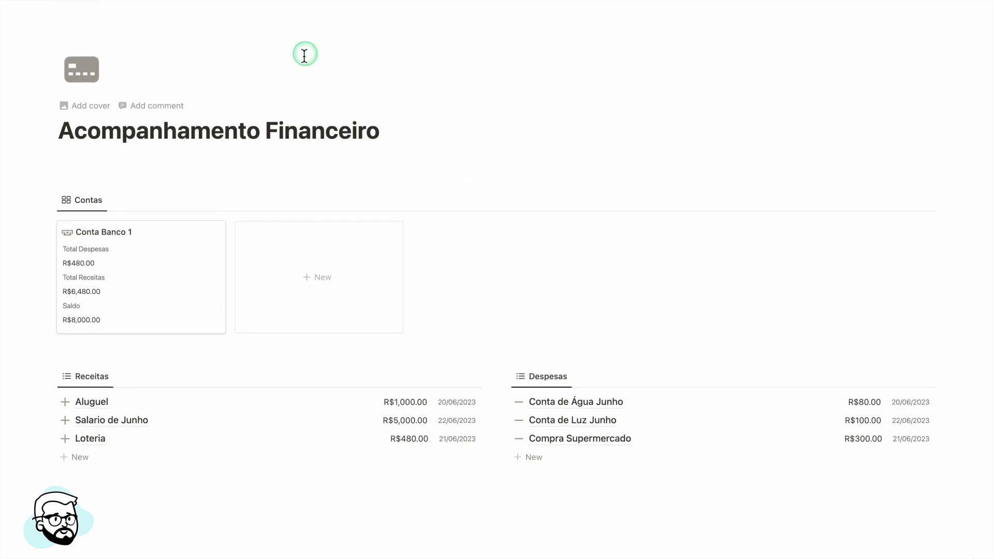
pyautogui.scroll(1, 300, 55)
pyautogui.scroll(-1, 299, 56)
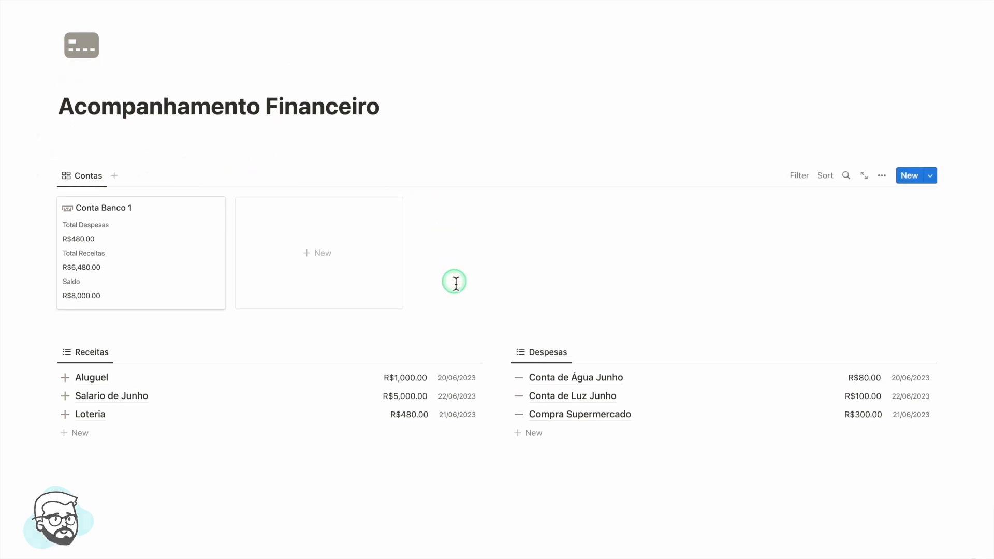
pyautogui.scroll(-4, 453, 282)
pyautogui.scroll(5, 454, 282)
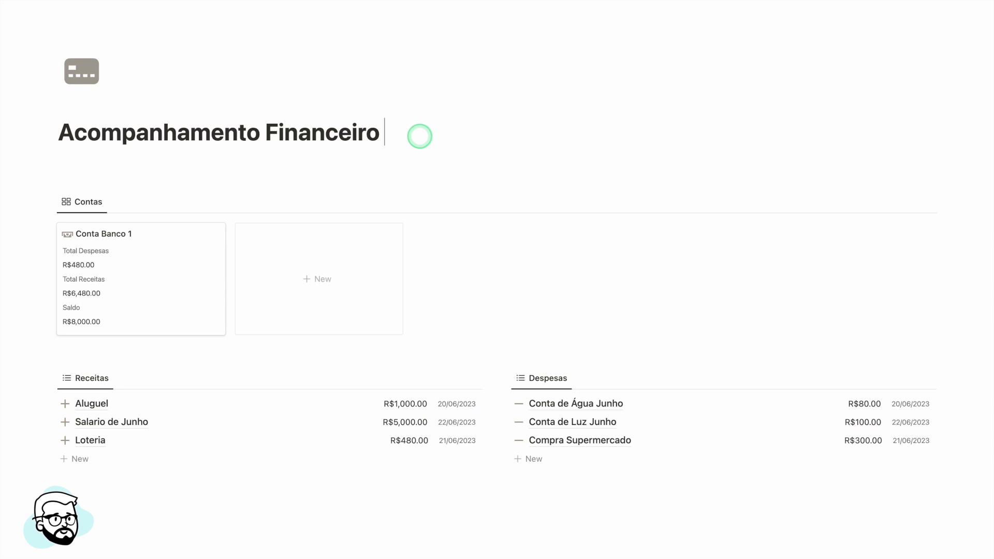
pyautogui.moveTo(388, 81)
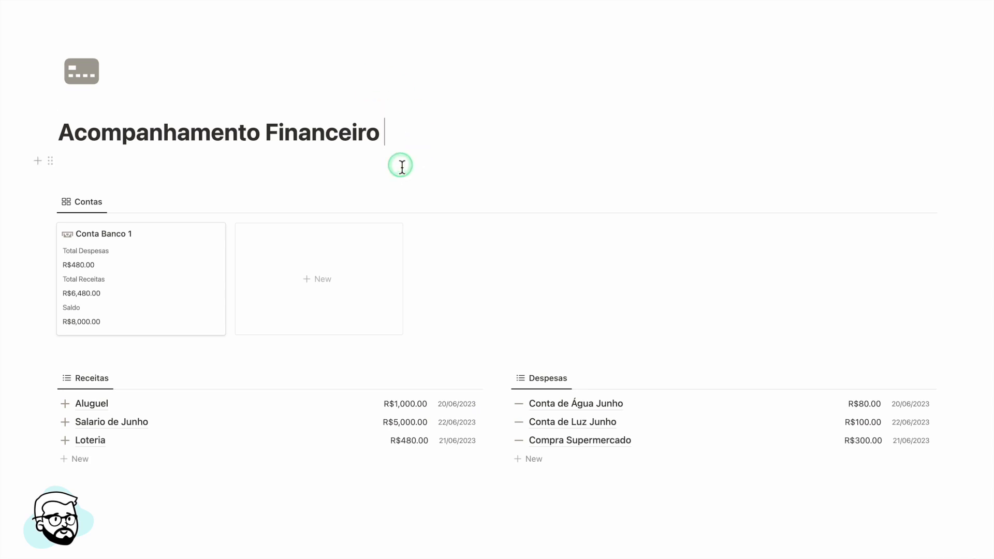